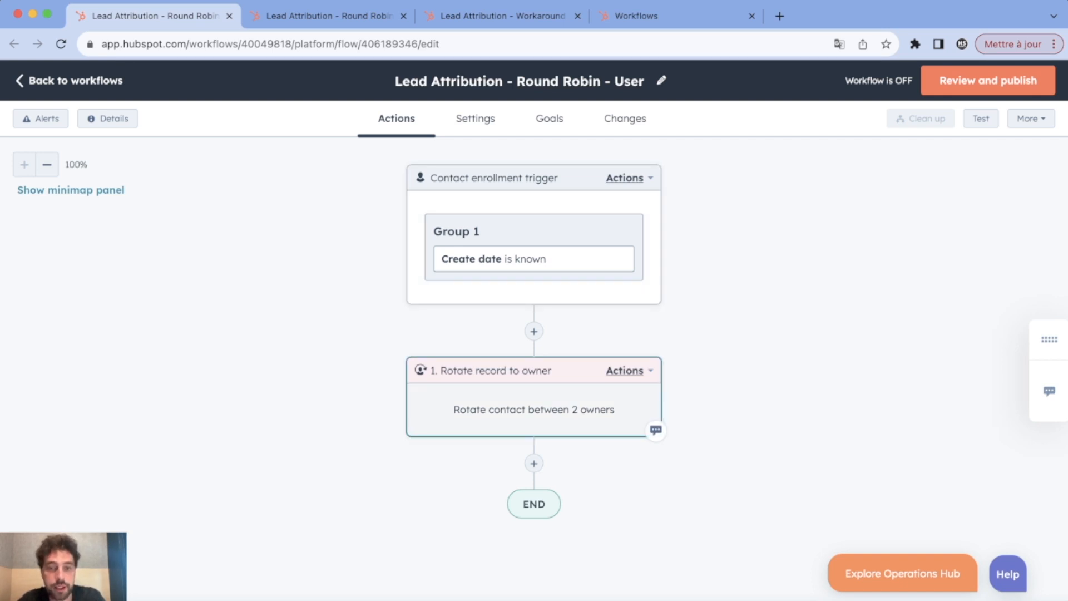
Remove Sales Two from the specific users in the rotate record to owner action and save the action
left_click(534, 409)
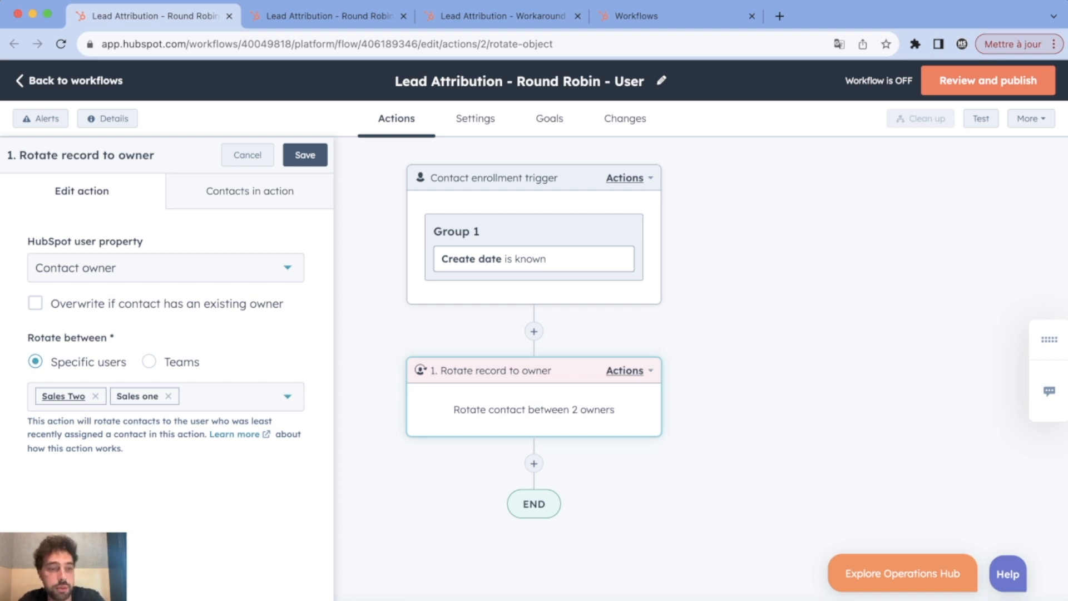
left_click(95, 396)
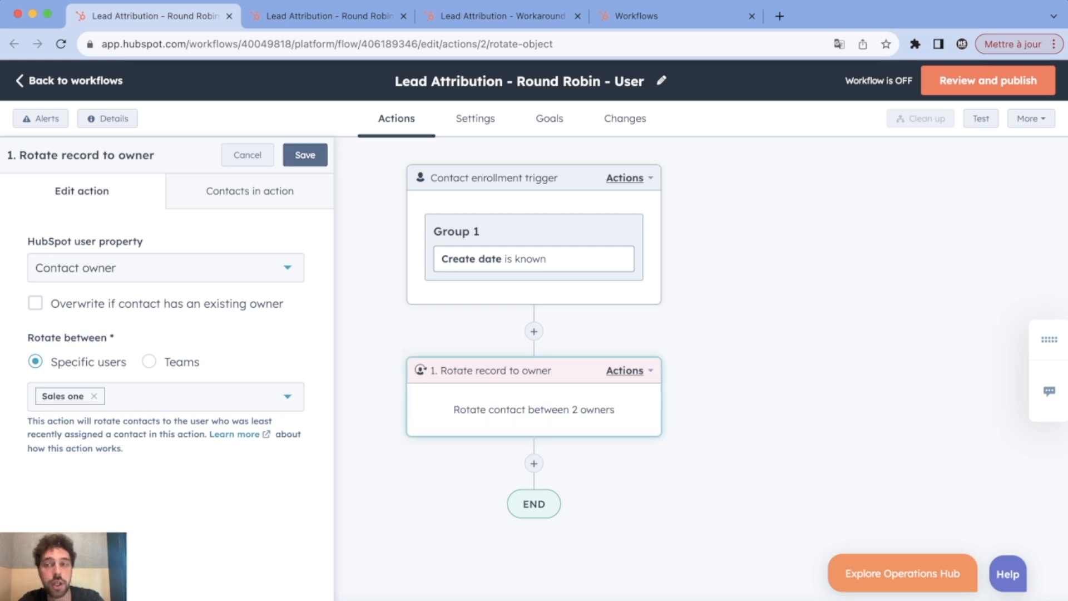
left_click(305, 155)
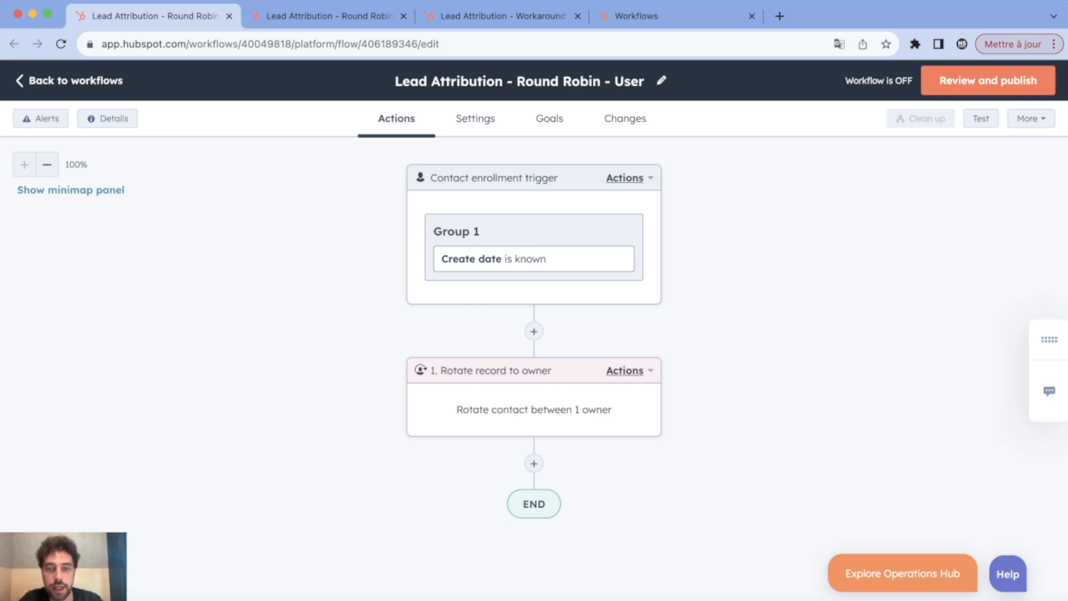
Add Sales Two to the users the rotate record to owner action rotates between and save the action
left_click(534, 409)
left_click(195, 396)
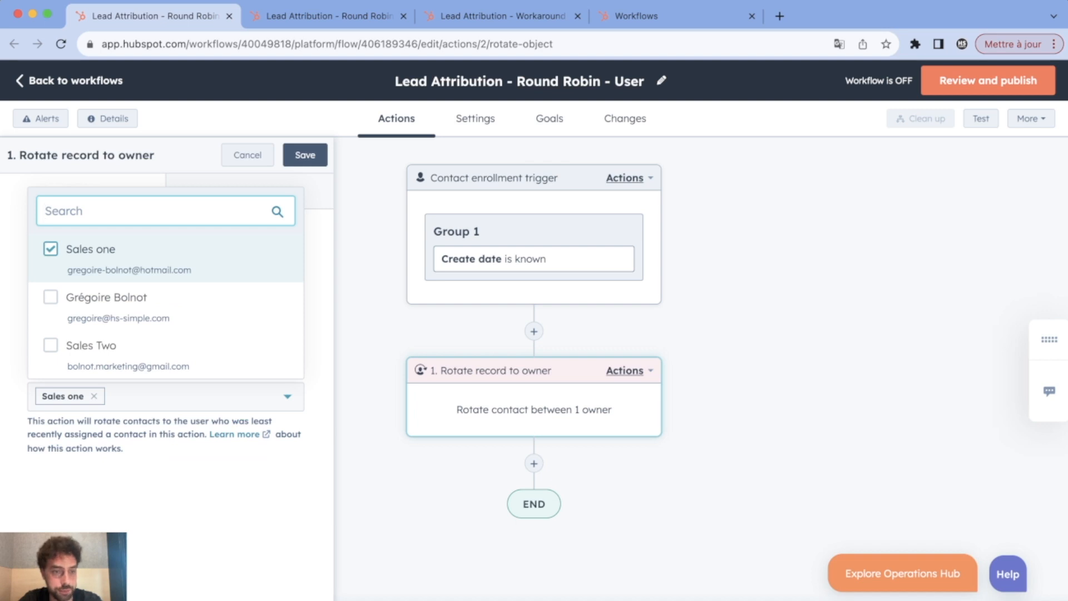
left_click(91, 345)
left_click(178, 489)
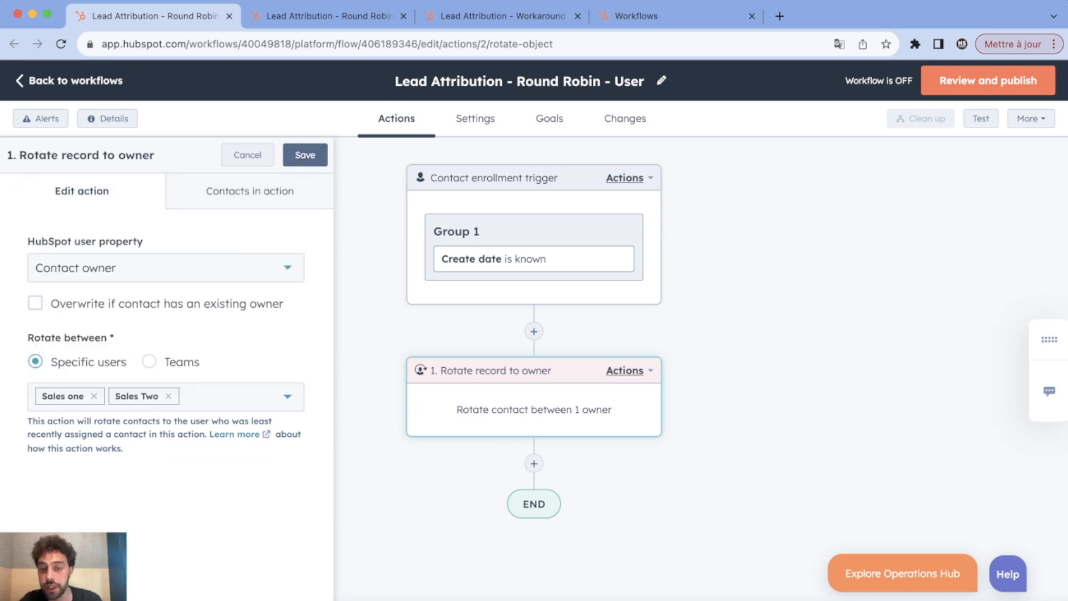
left_click(305, 155)
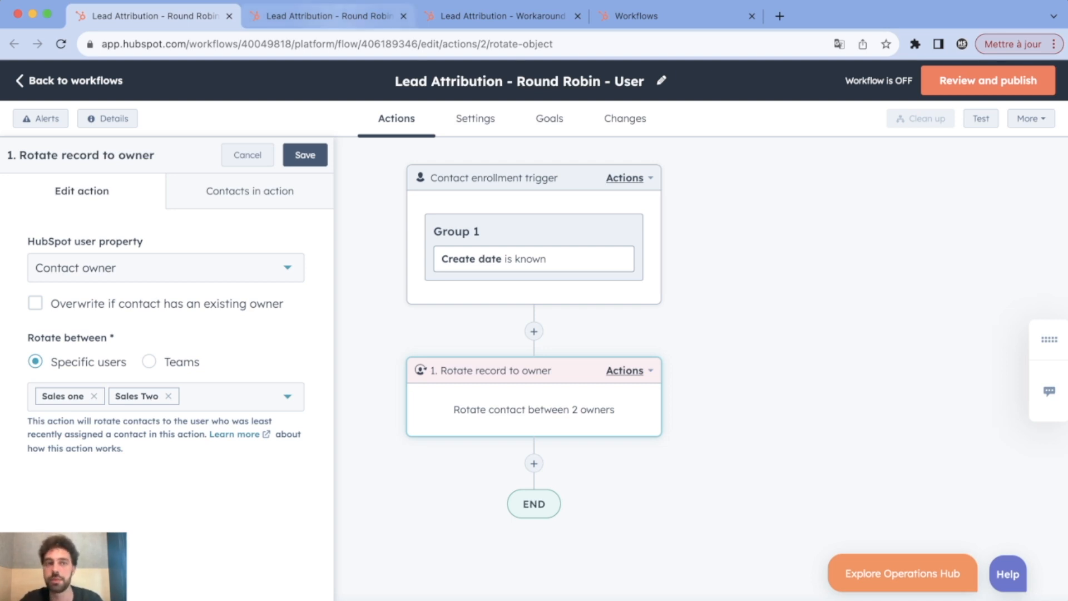
Open the rotate record to owner action of the Lead Attribution - Round Robin - Team workflow to view its team settings
left_click(328, 16)
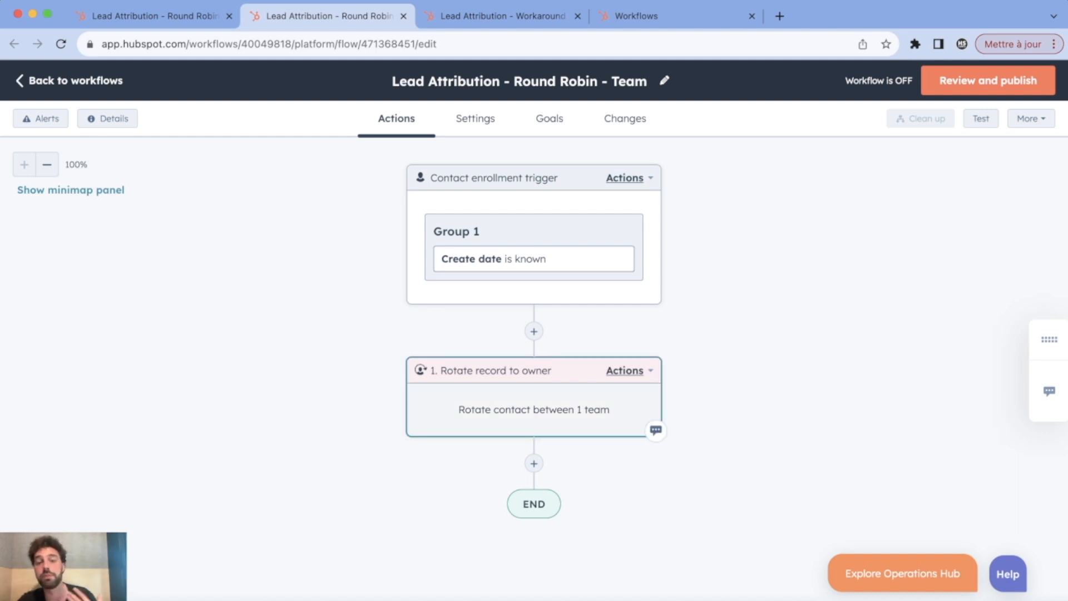
left_click(534, 409)
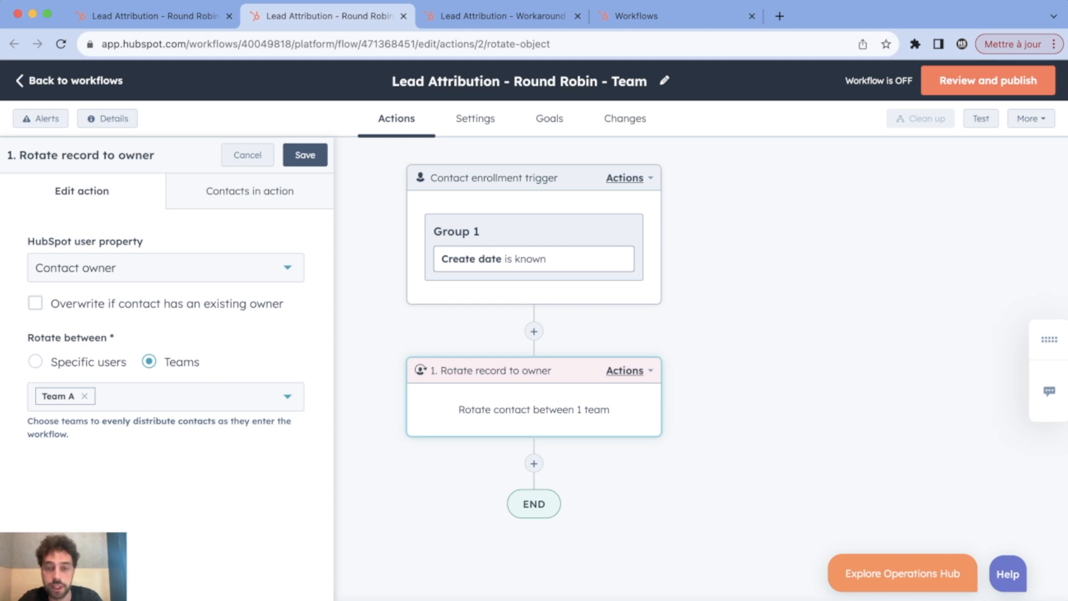
Examine the Lead Attribution - Workaround Rep workflow, expanding the full conditions of its 20% and 80% branches
key("ctrl+Tab")
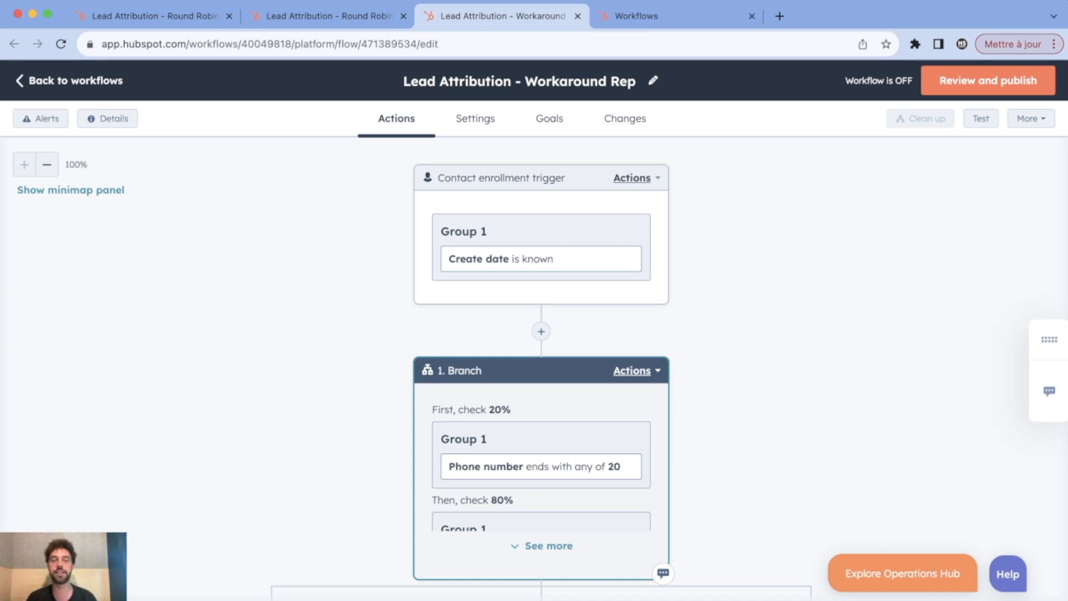
scroll(541, 367, "down", 3)
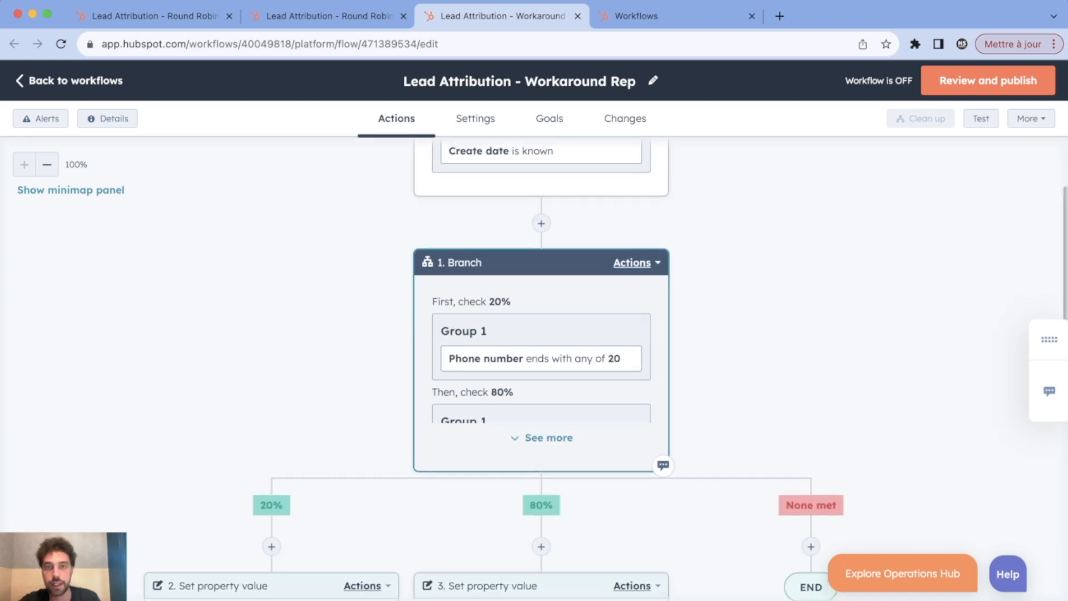
scroll(540, 367, "up", 3)
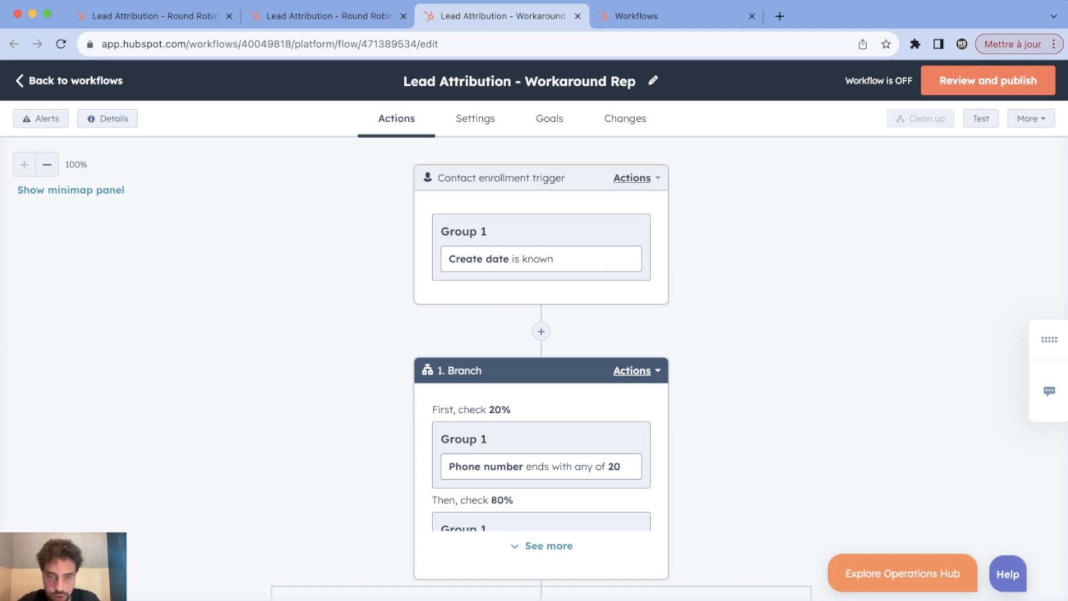
scroll(541, 367, "down", 5)
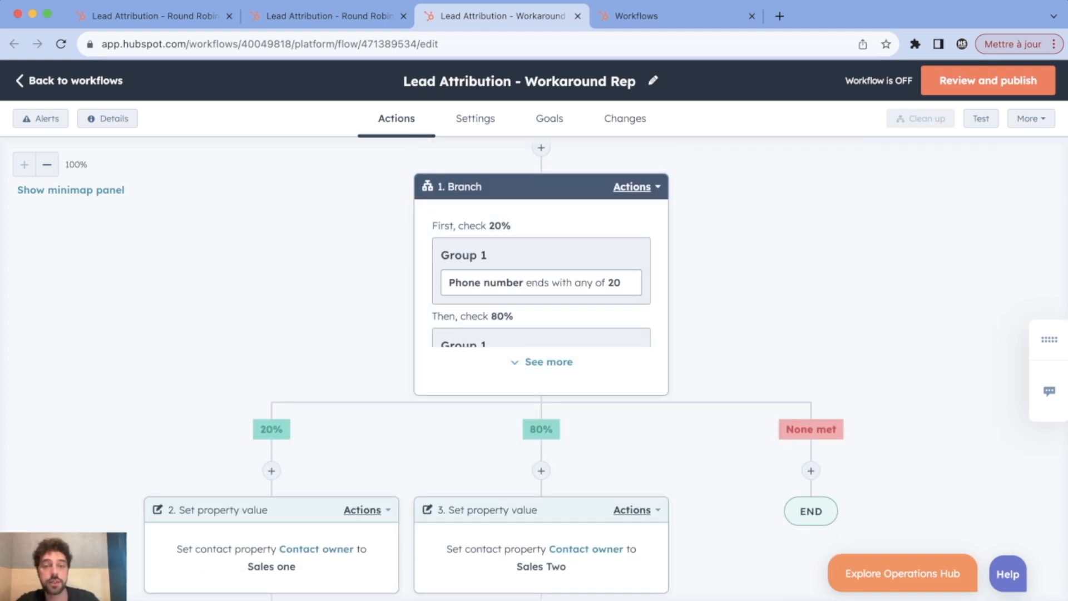
left_click(548, 361)
scroll(540, 361, "down", 2)
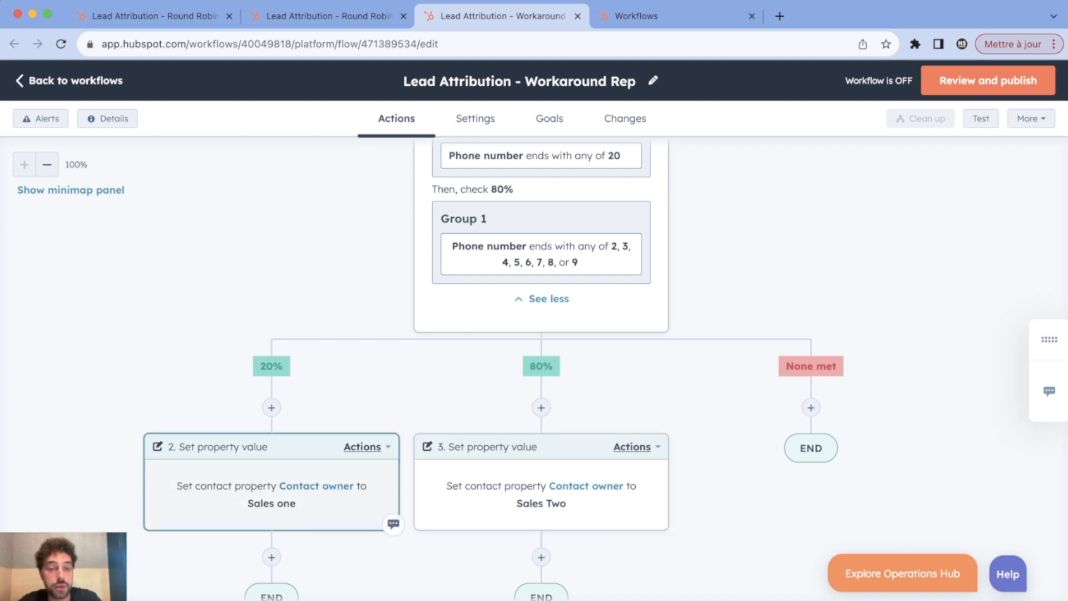
Delete the action under the 20% branch that sets Contact owner to Sales one
left_click(367, 446)
mouse_move(423, 276)
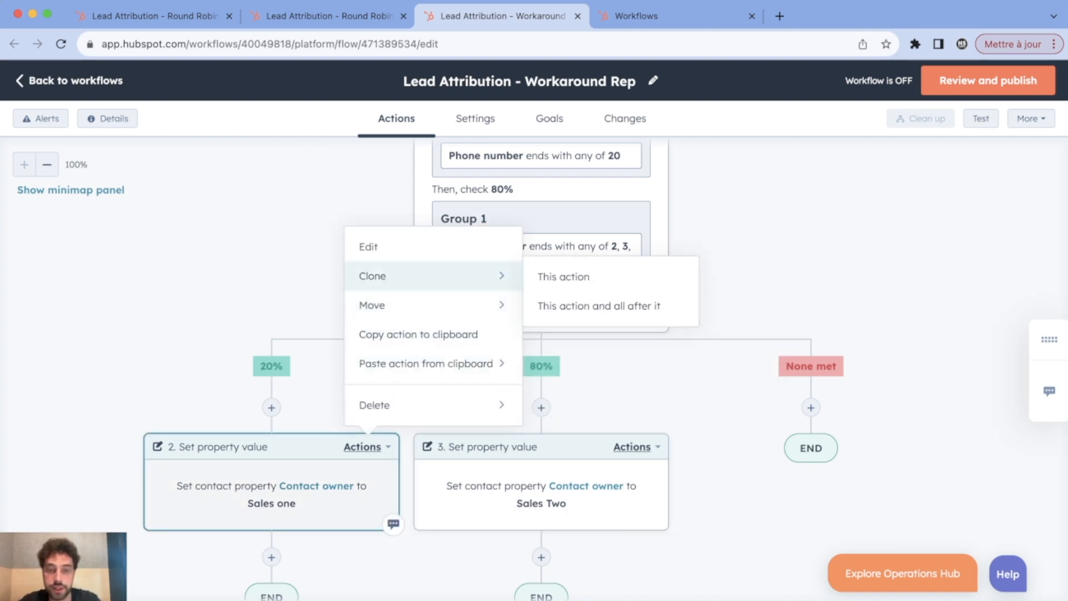
mouse_move(422, 405)
left_click(564, 406)
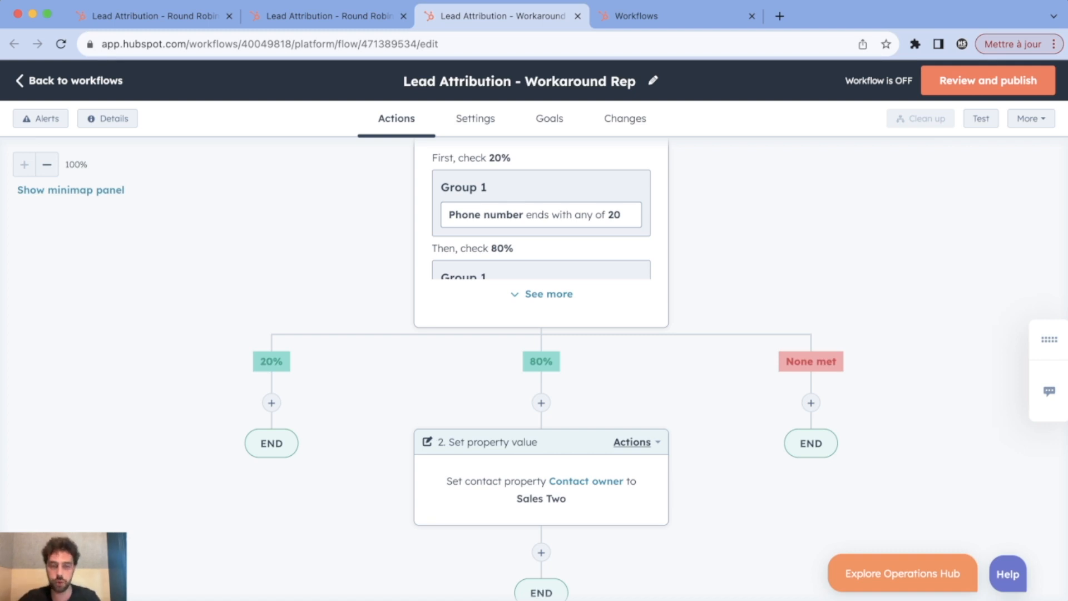
View the actions available for the empty 20% branch and leave without adding one
left_click(271, 403)
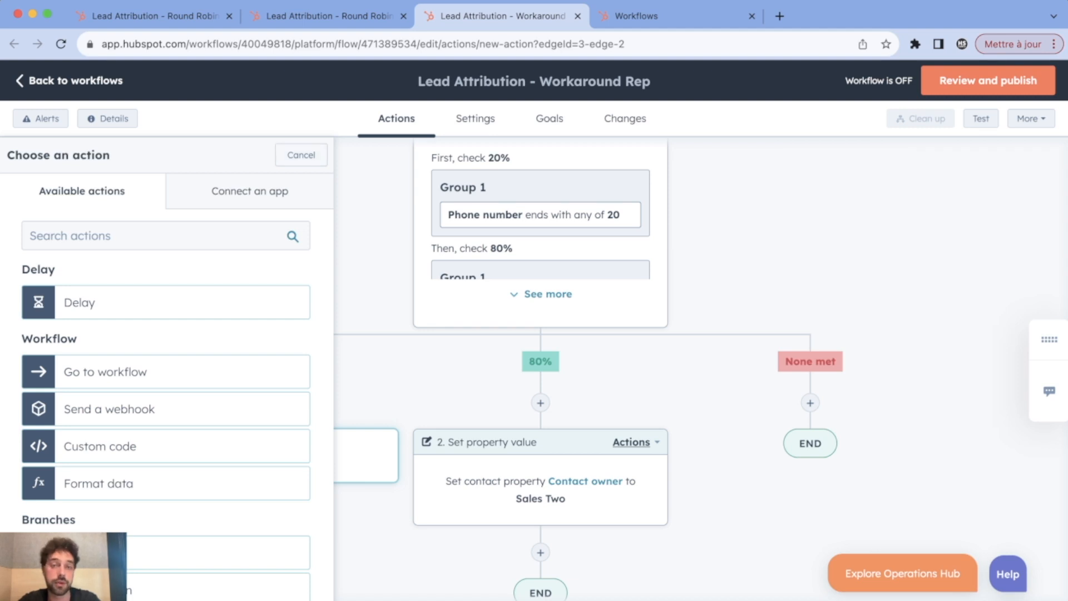
left_click(301, 155)
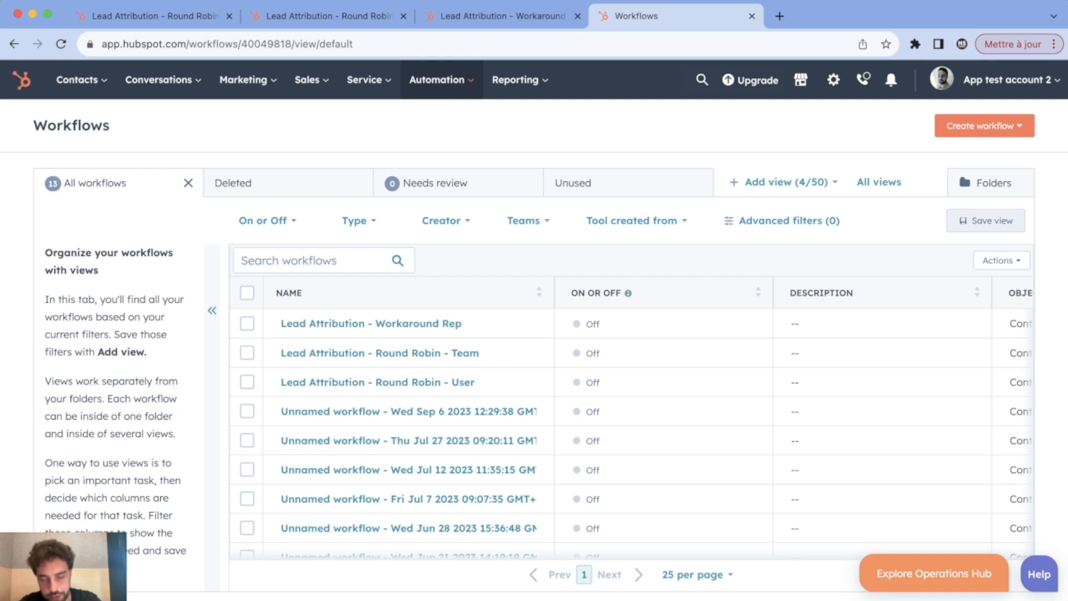
Create a blank contact-based workflow from scratch, starting from the workflows list
left_click(442, 80)
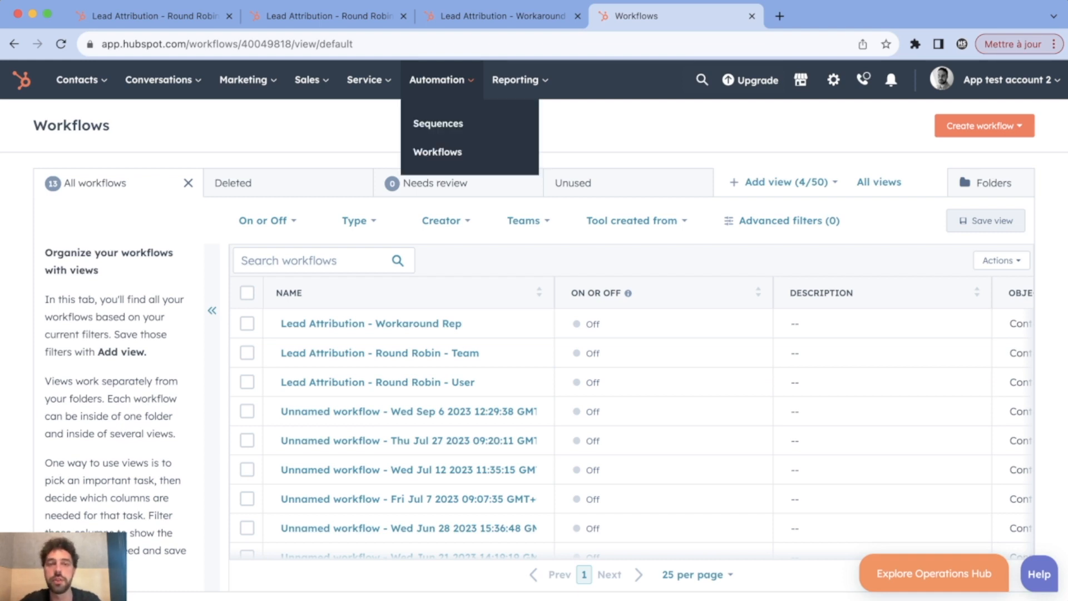
left_click(984, 126)
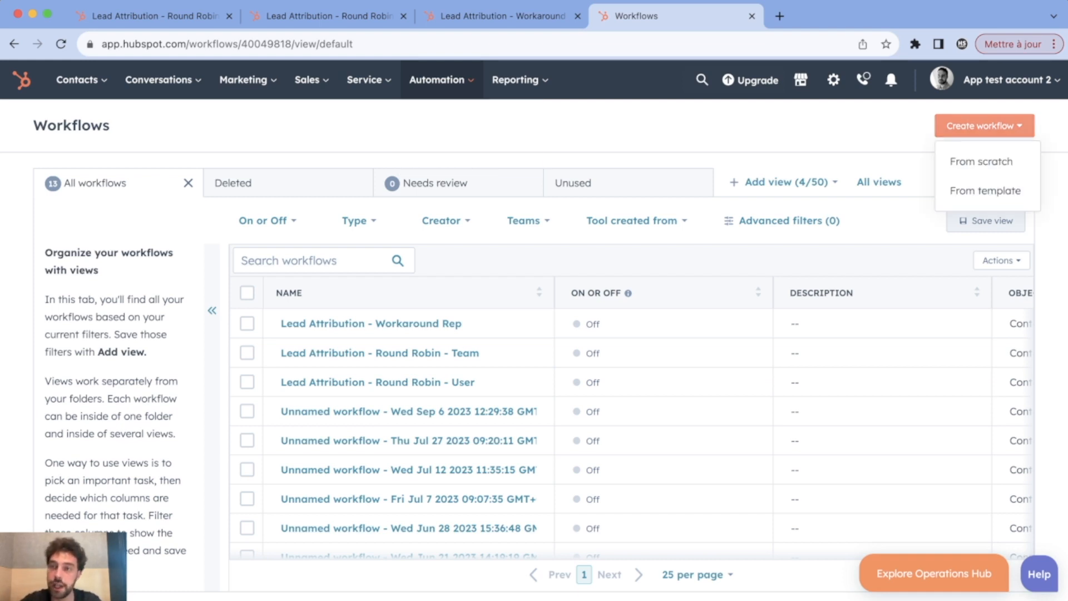
left_click(981, 162)
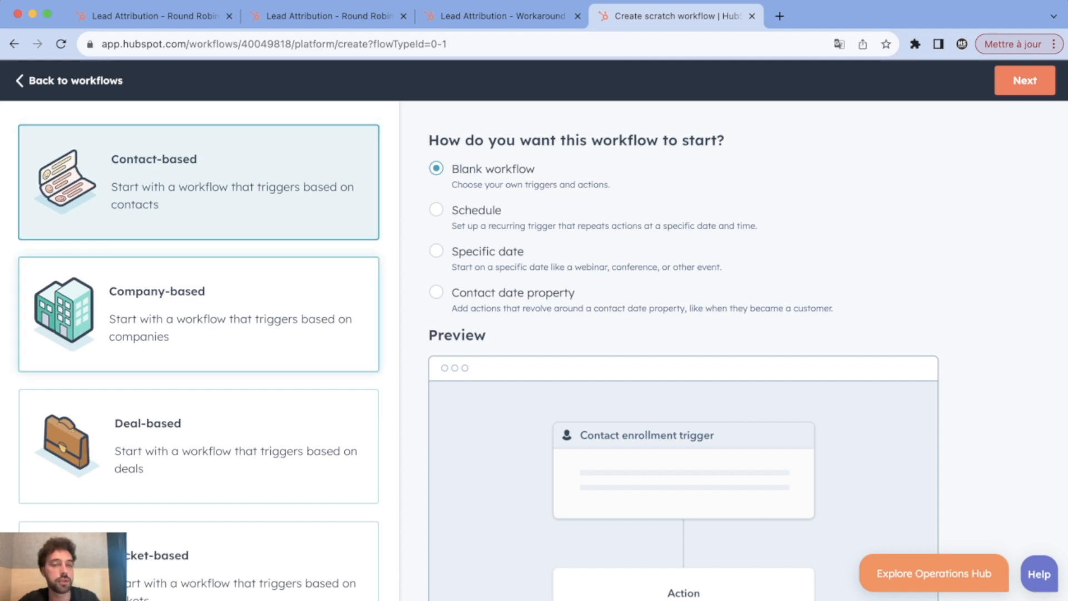
left_click(199, 314)
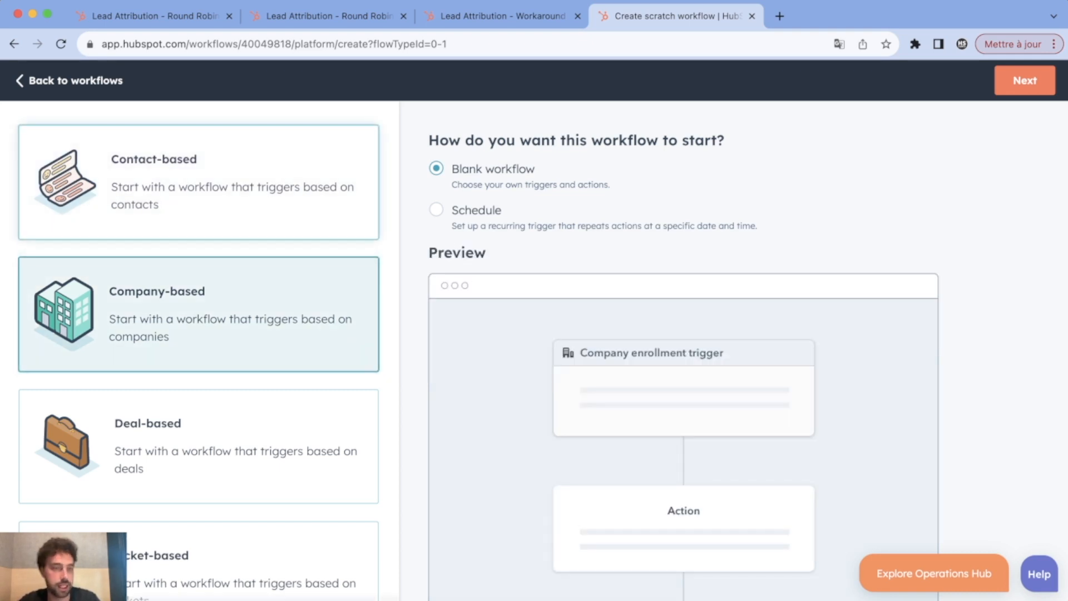
left_click(199, 182)
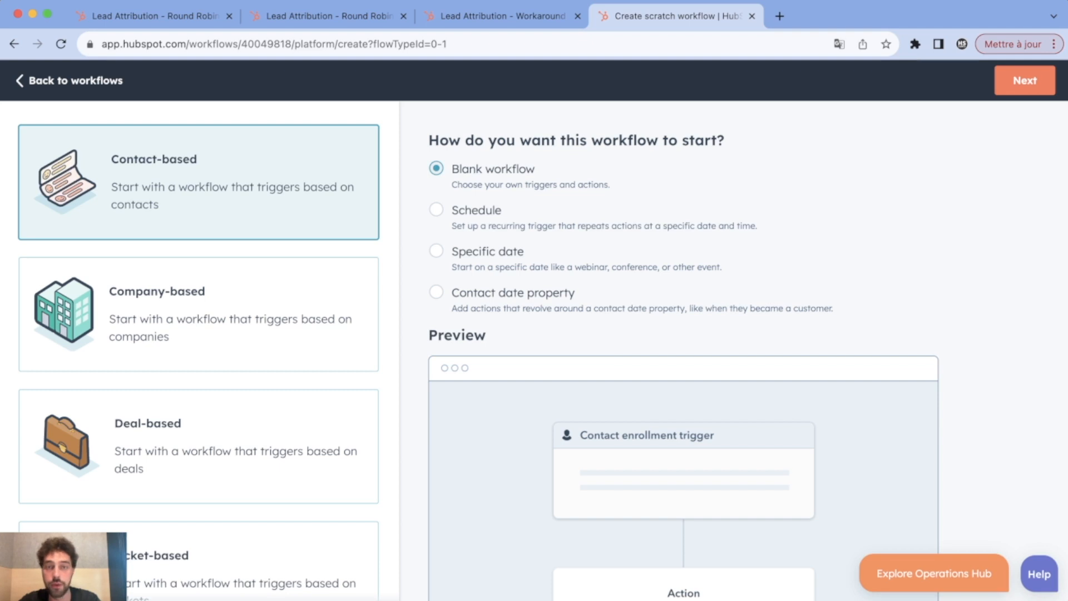
left_click(1025, 81)
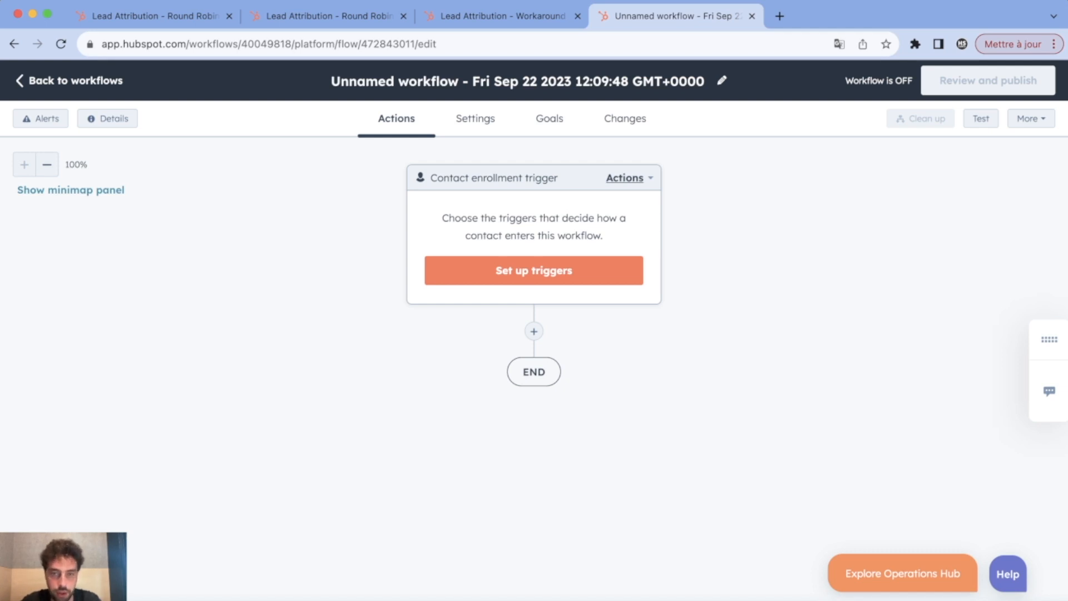
Set up a filter-criteria enrollment trigger using the Create date contact property
left_click(533, 271)
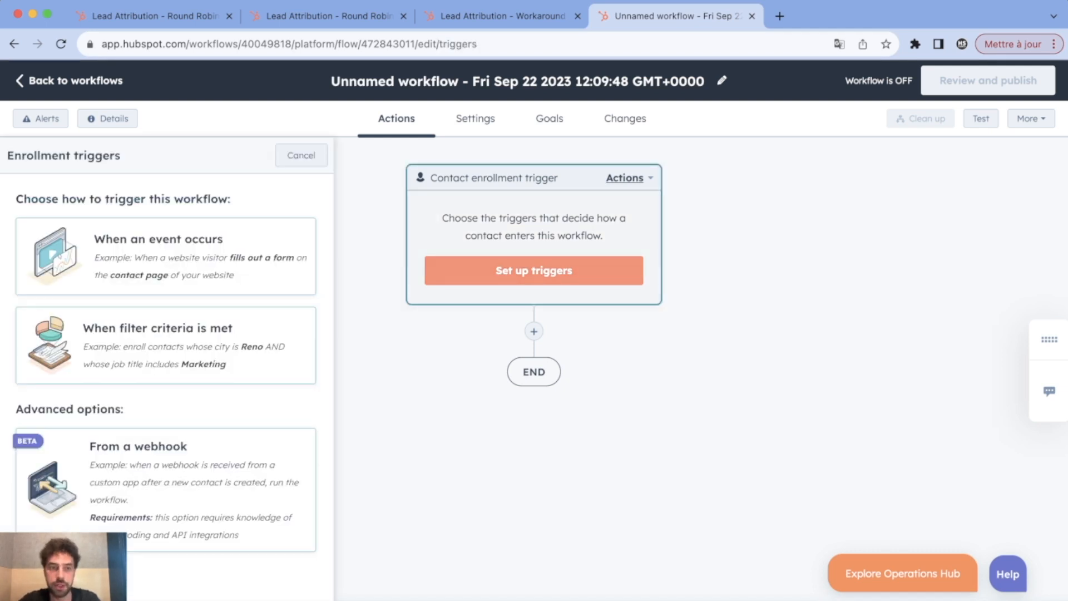
left_click(164, 346)
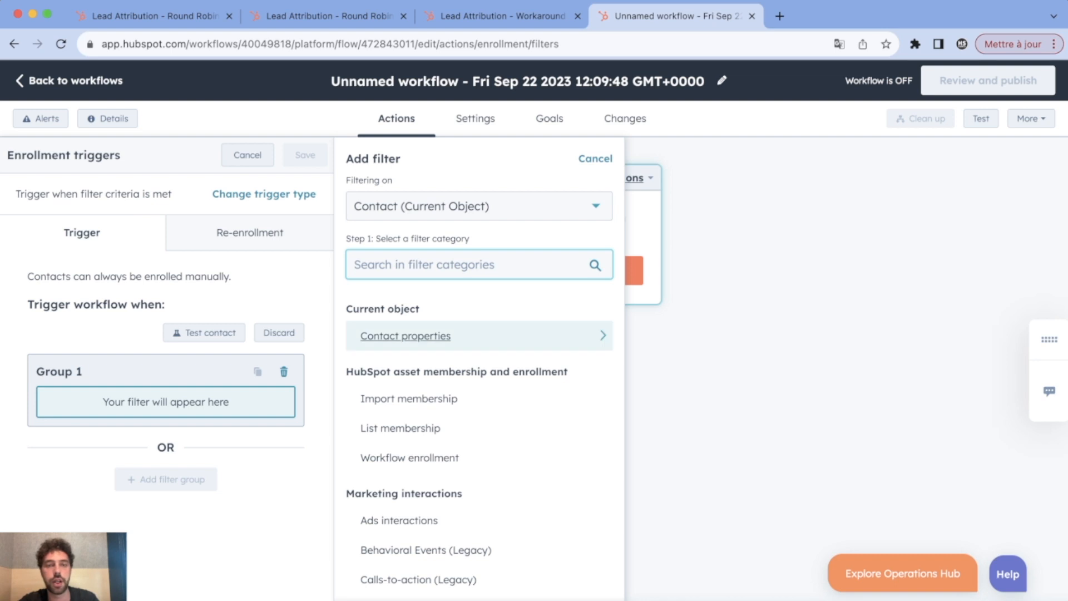
left_click(405, 335)
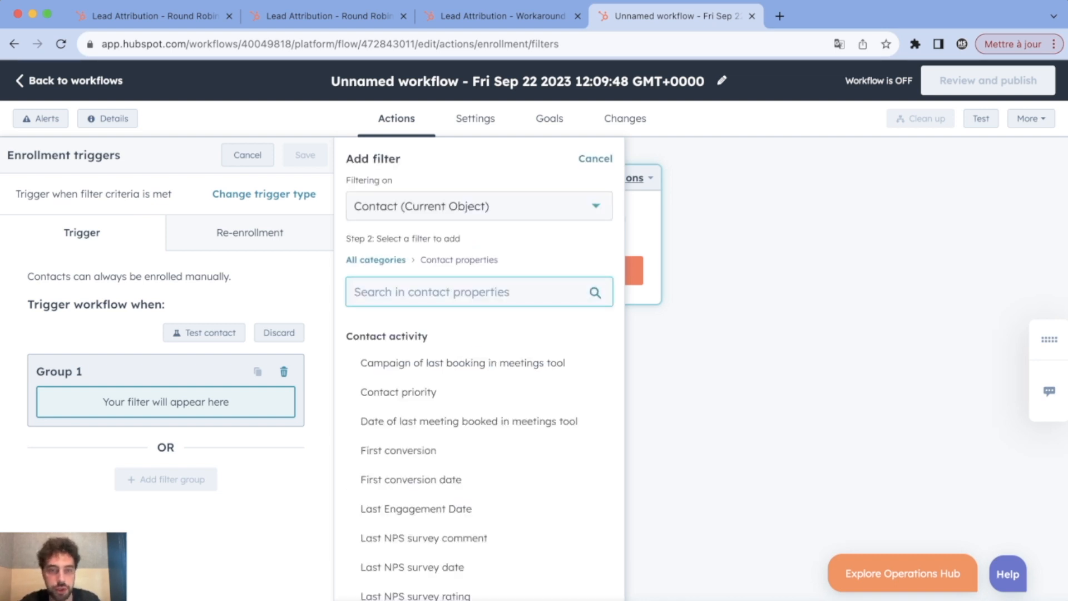
type("cea")
key("BackSpace")
key("BackSpace")
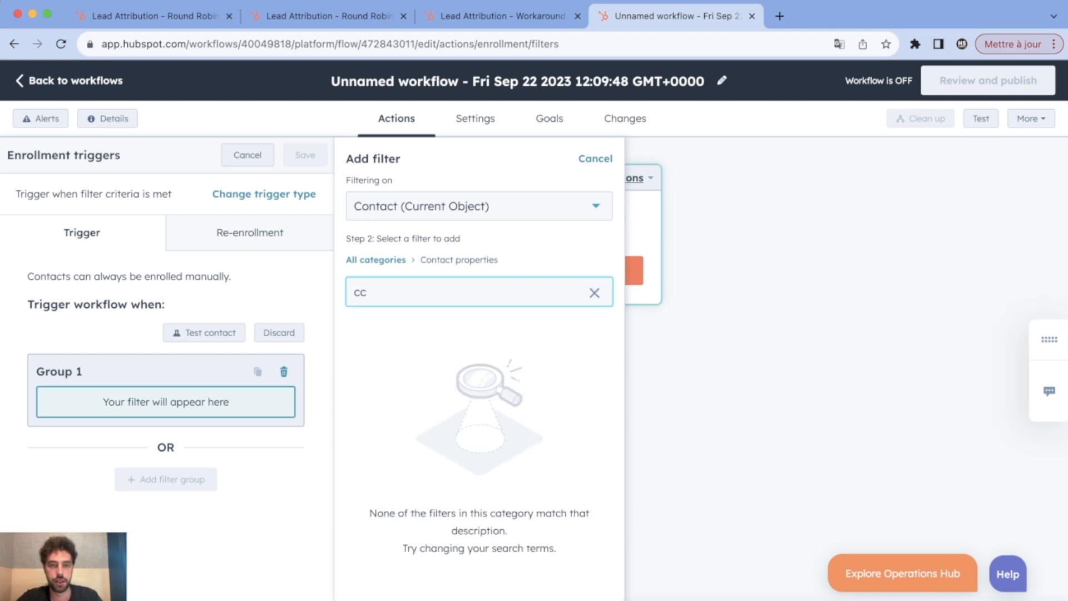
type("reate")
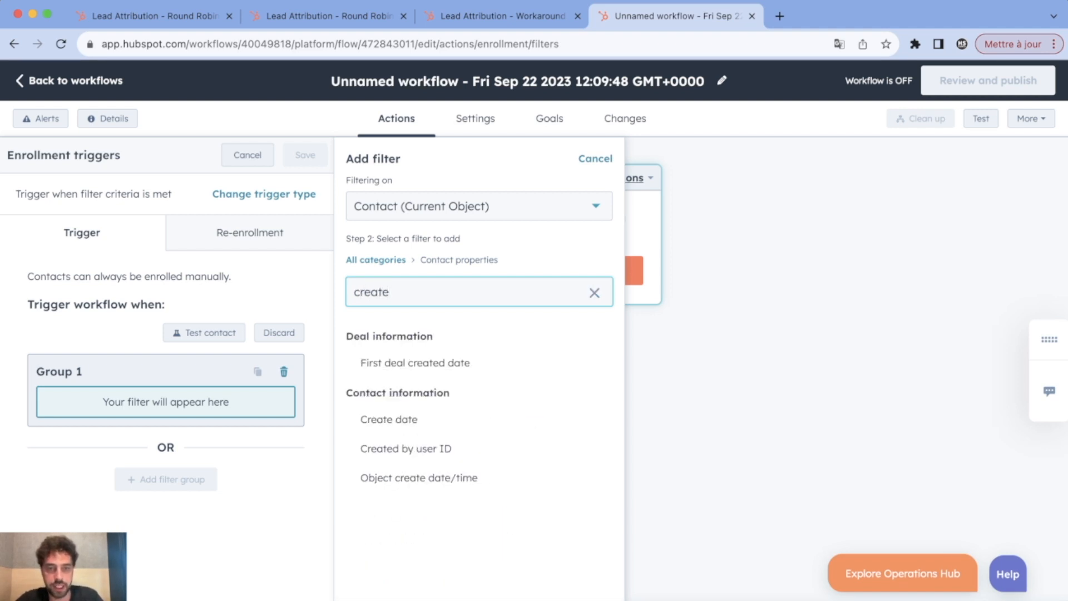
left_click(389, 419)
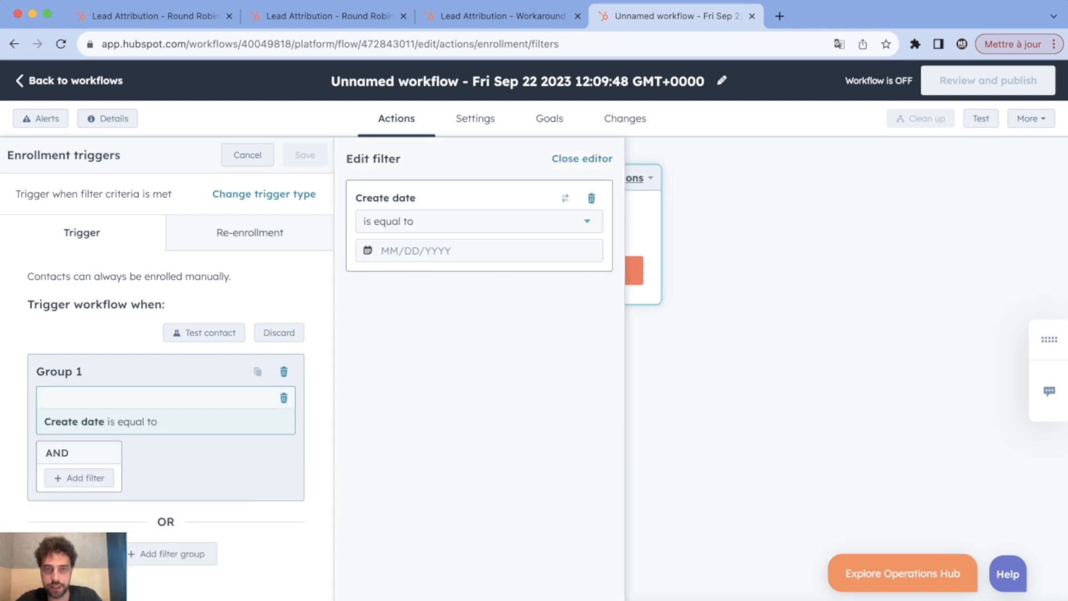
Set the Create date filter to is between 10/01/2023 and 10/31/2023 and save the enrollment trigger
left_click(479, 221)
left_click(396, 379)
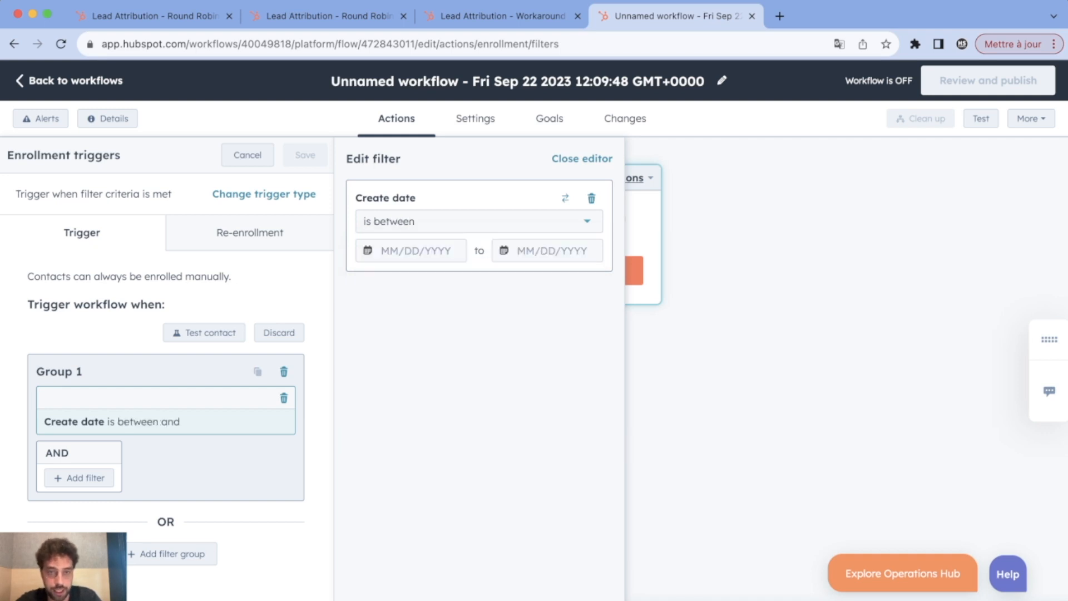
left_click(415, 250)
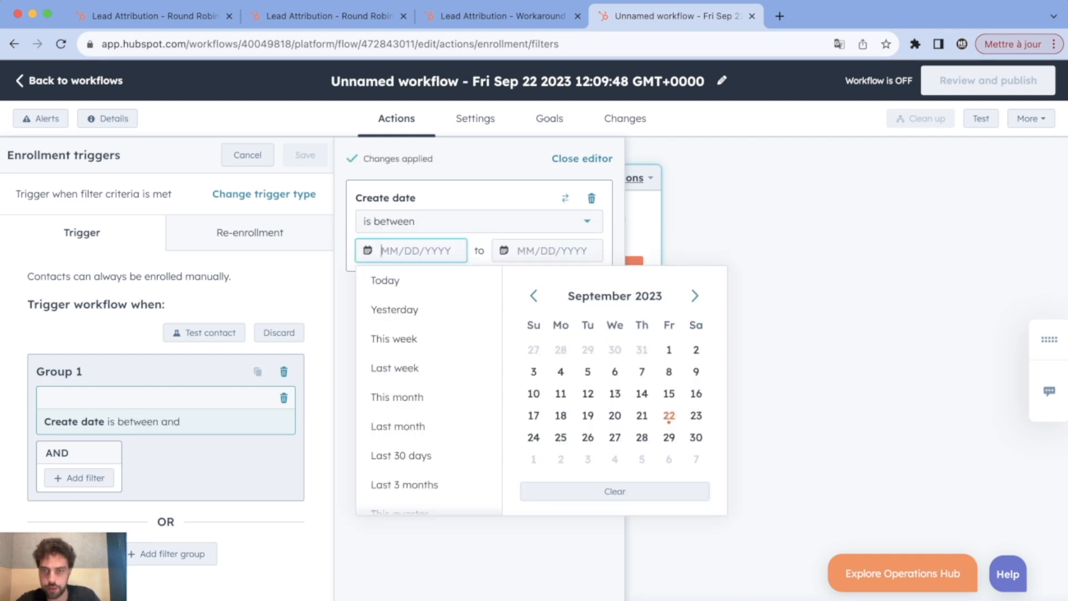
left_click(695, 296)
left_click(533, 349)
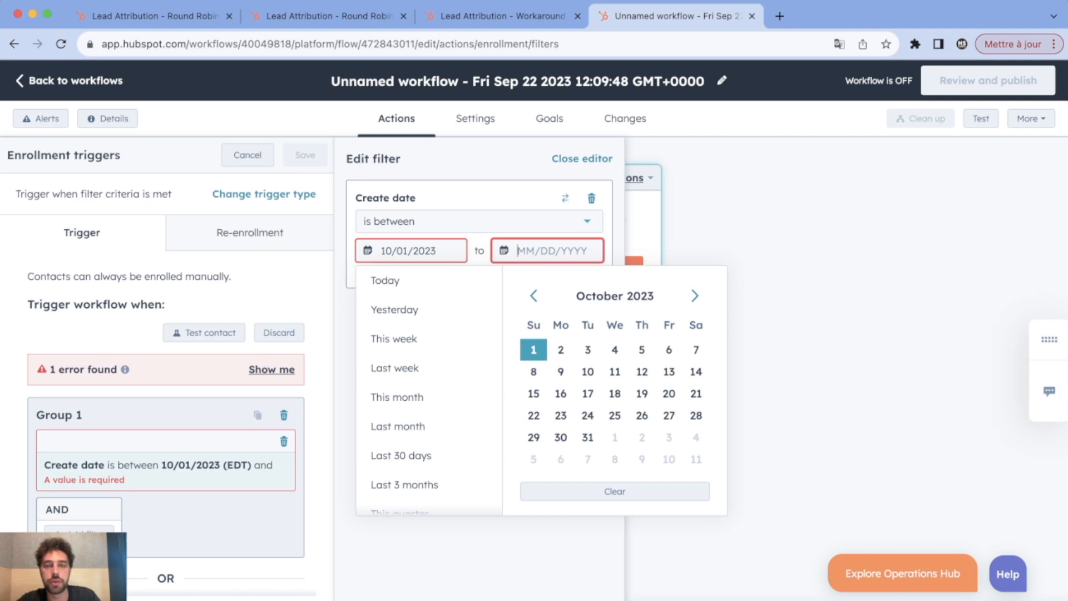
left_click(588, 438)
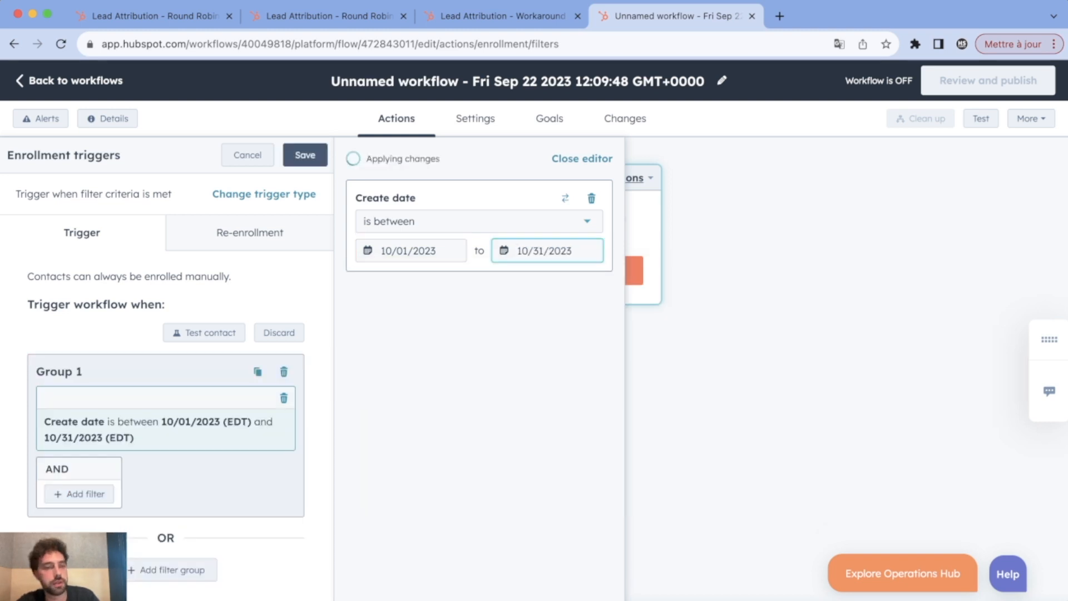
left_click(305, 156)
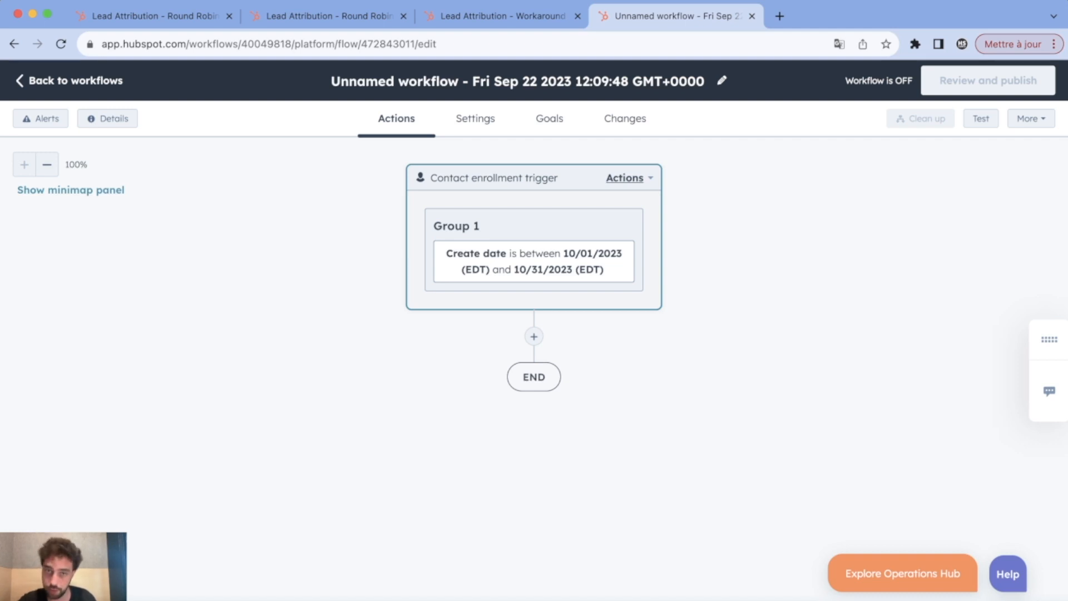
Add a Contact owner filter with AND to the Create date group of the enrollment trigger
left_click(534, 250)
left_click(274, 332)
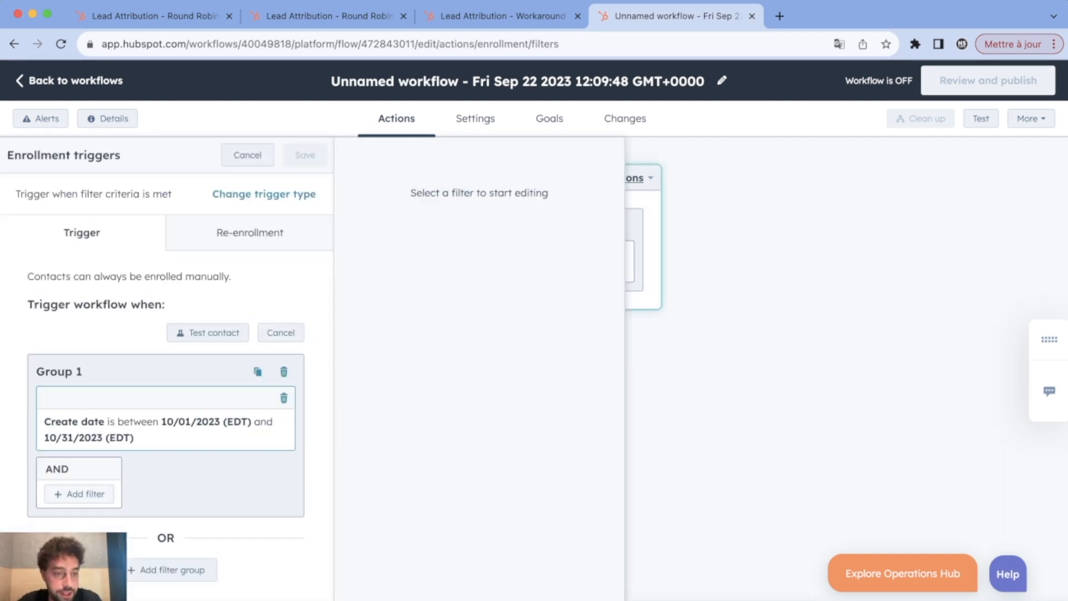
left_click(79, 493)
left_click(389, 334)
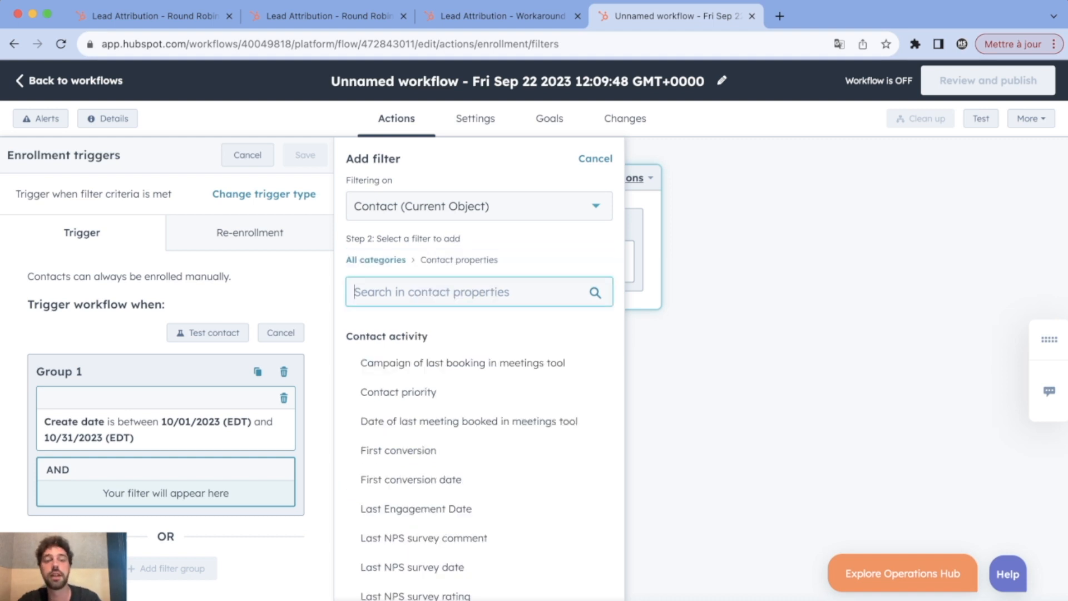
type("contact")
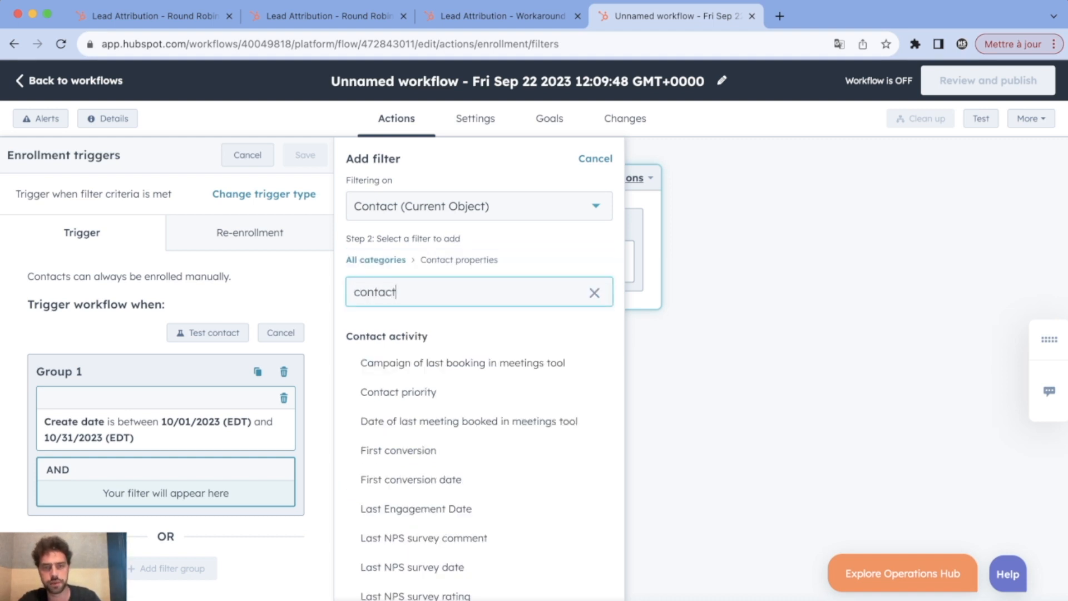
type(" owner")
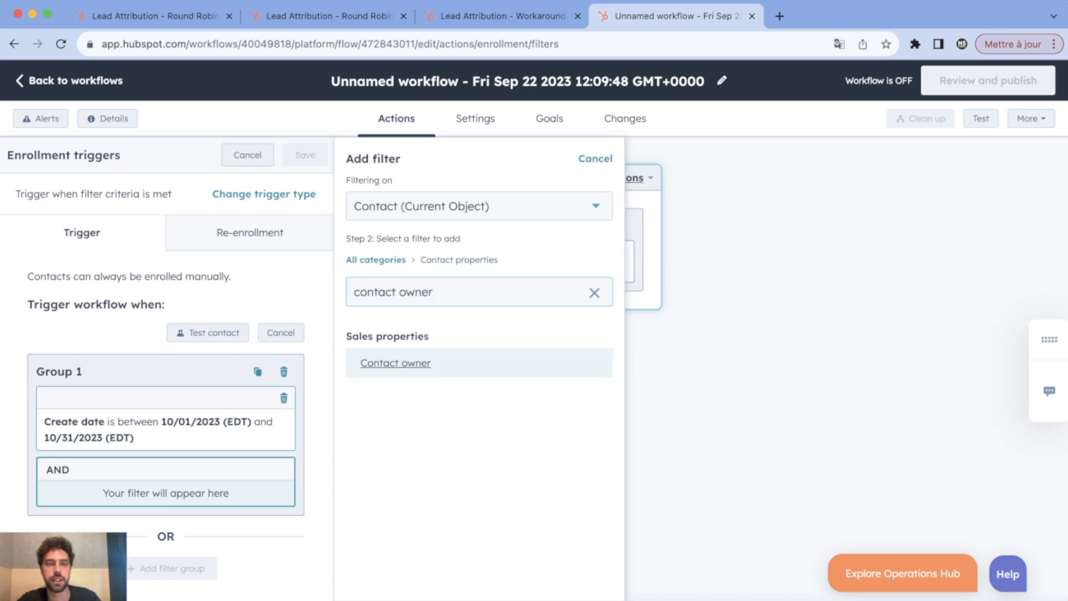
left_click(395, 365)
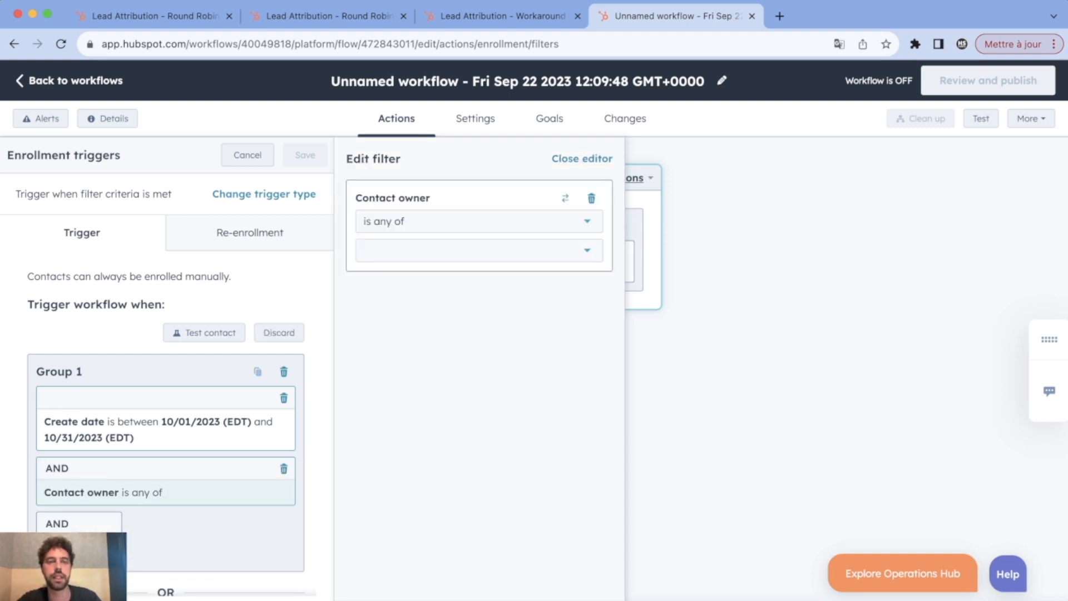
Set the Contact owner filter to is any of Sales one and save the enrollment trigger
left_click(478, 250)
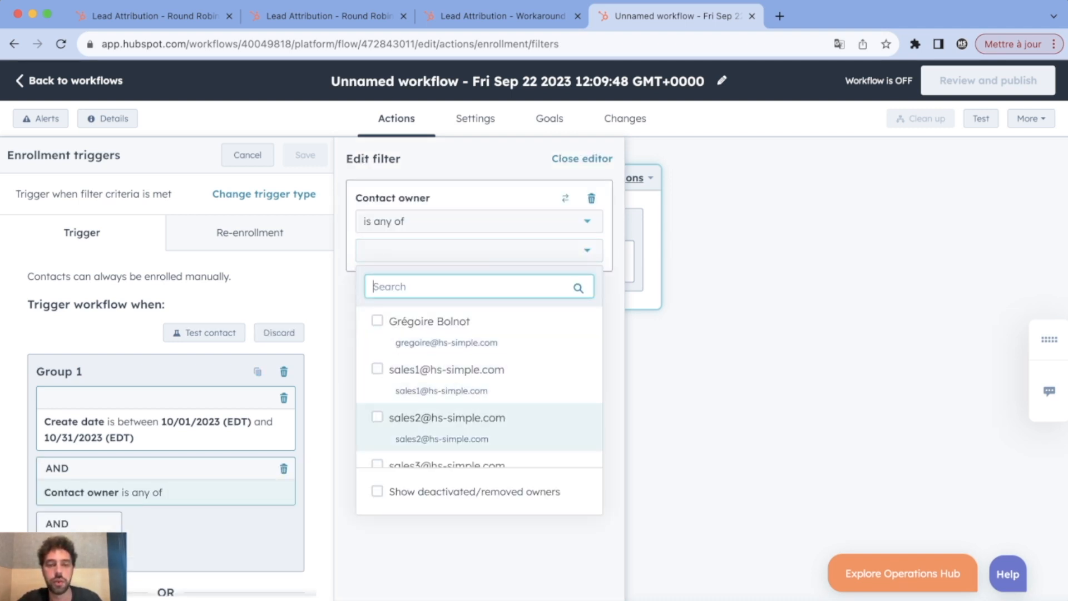
scroll(478, 425, "down", 3)
left_click(414, 437)
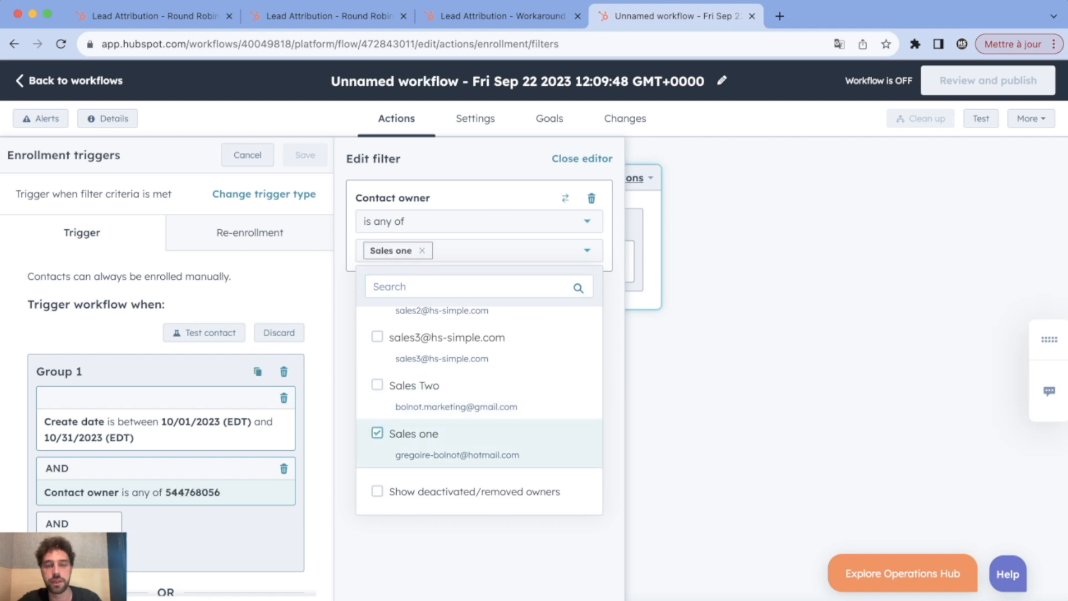
key("Escape")
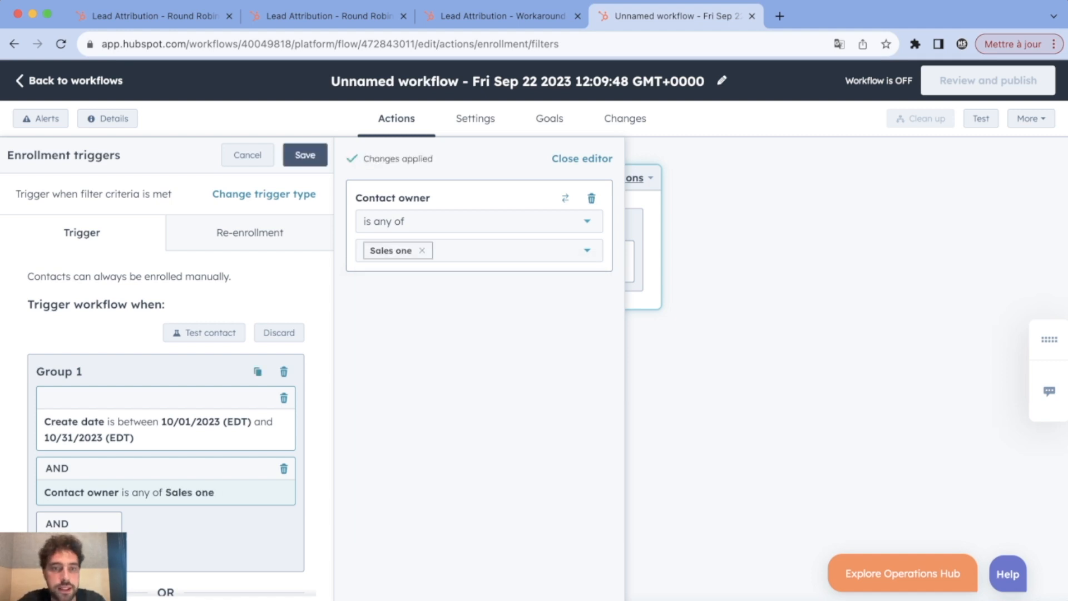
left_click(305, 155)
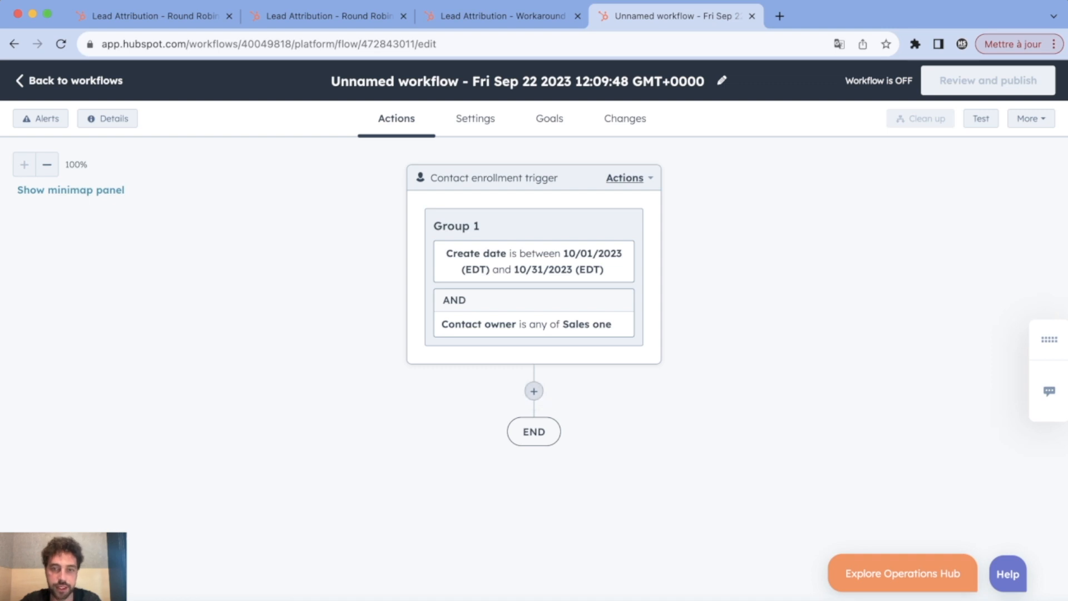
Add a Set property value action directly after the enrollment trigger
left_click(534, 391)
scroll(167, 361, "down", 8)
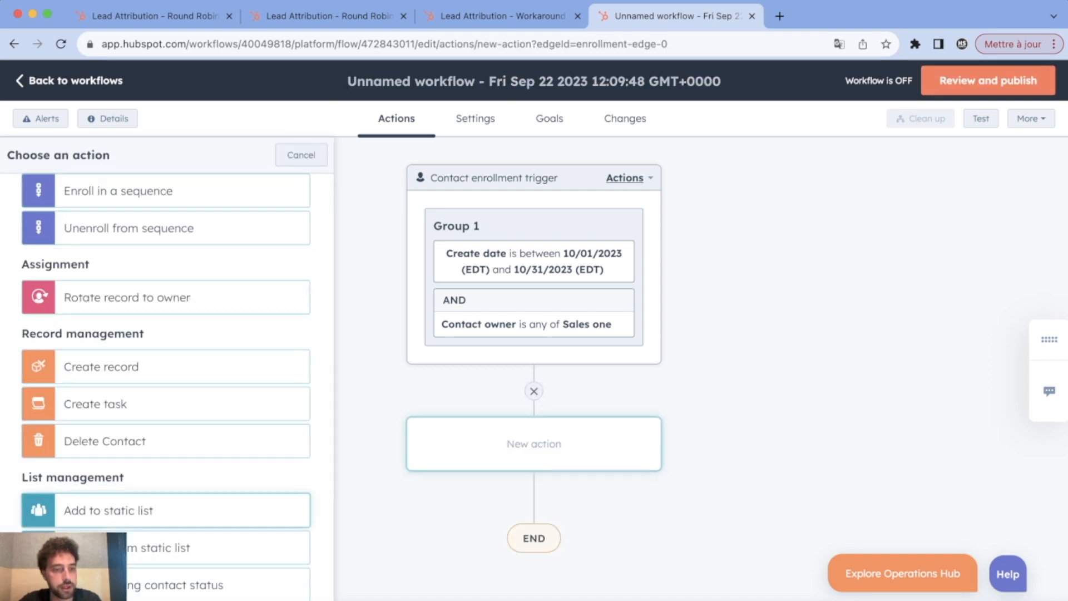
scroll(167, 503, "down", 5)
left_click(166, 503)
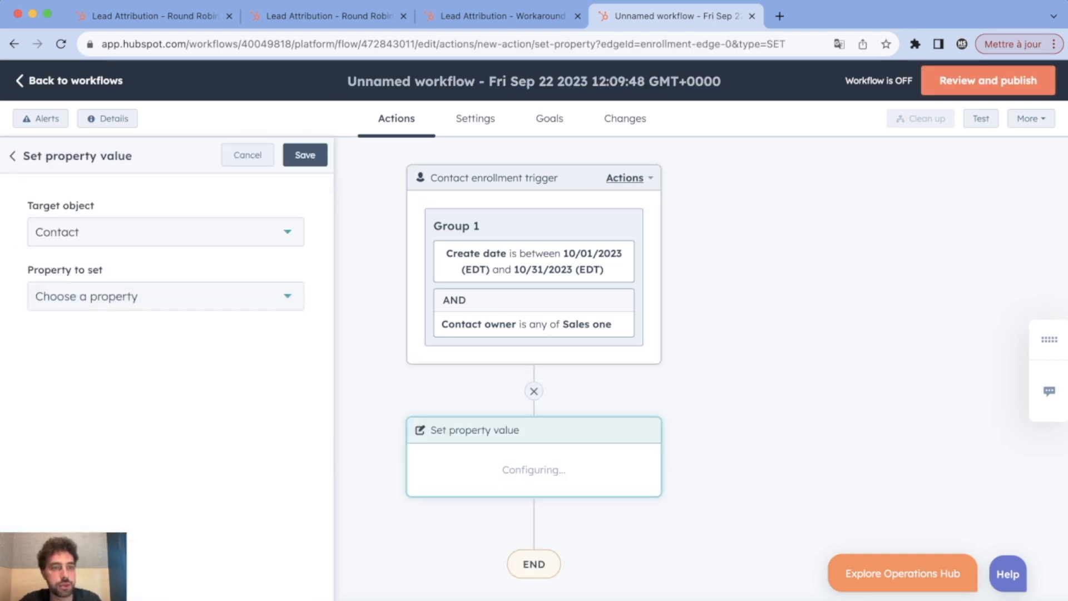
Configure the action to set the Contact owner property to Sales Two and save it
type("contact")
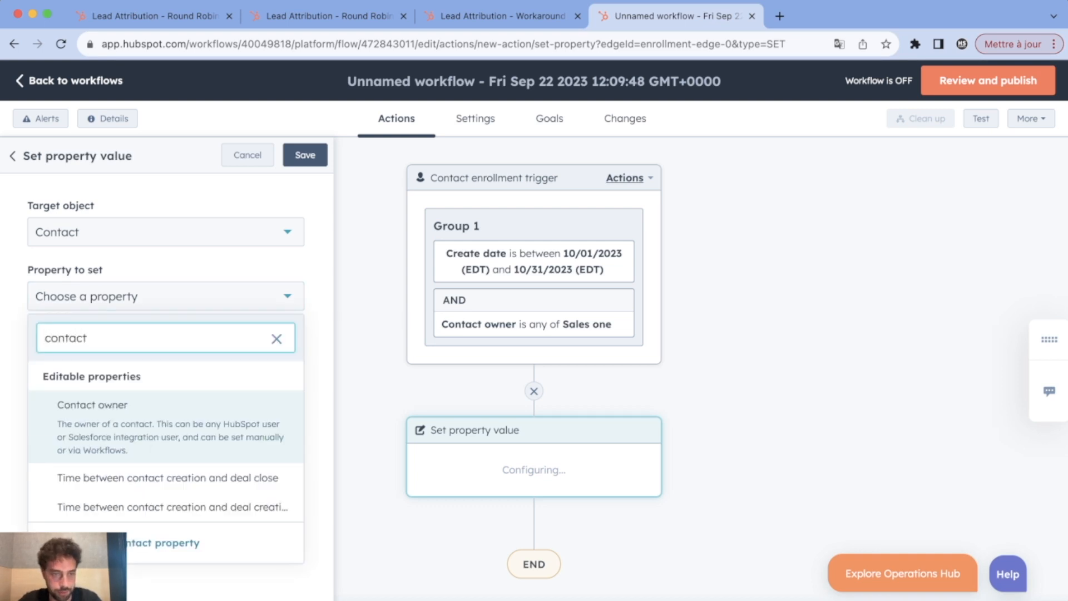
key("Return")
left_click(165, 360)
scroll(165, 490, "down", 3)
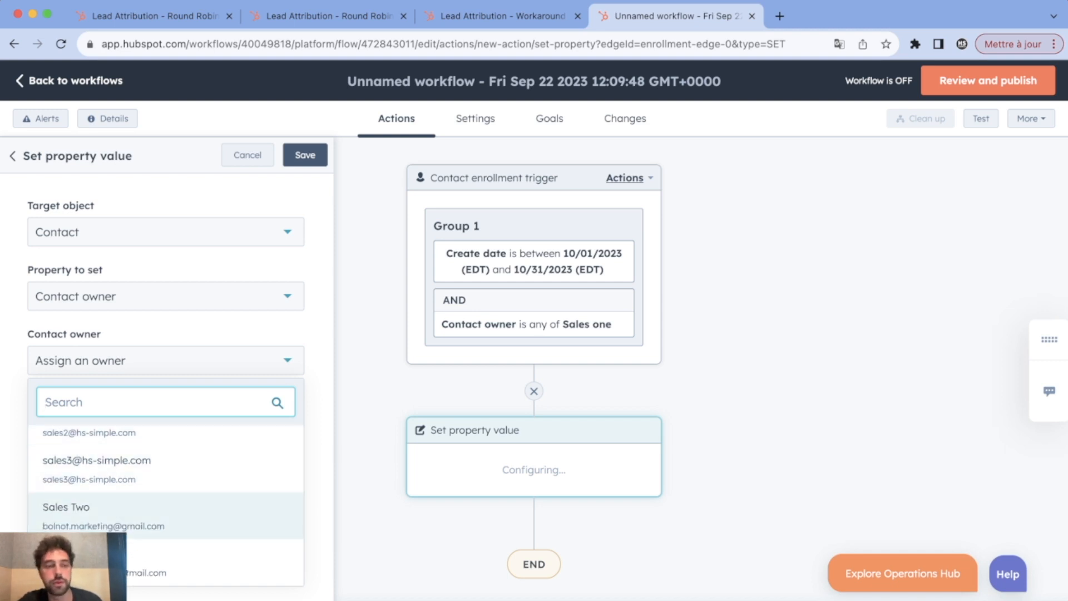
left_click(103, 514)
left_click(305, 155)
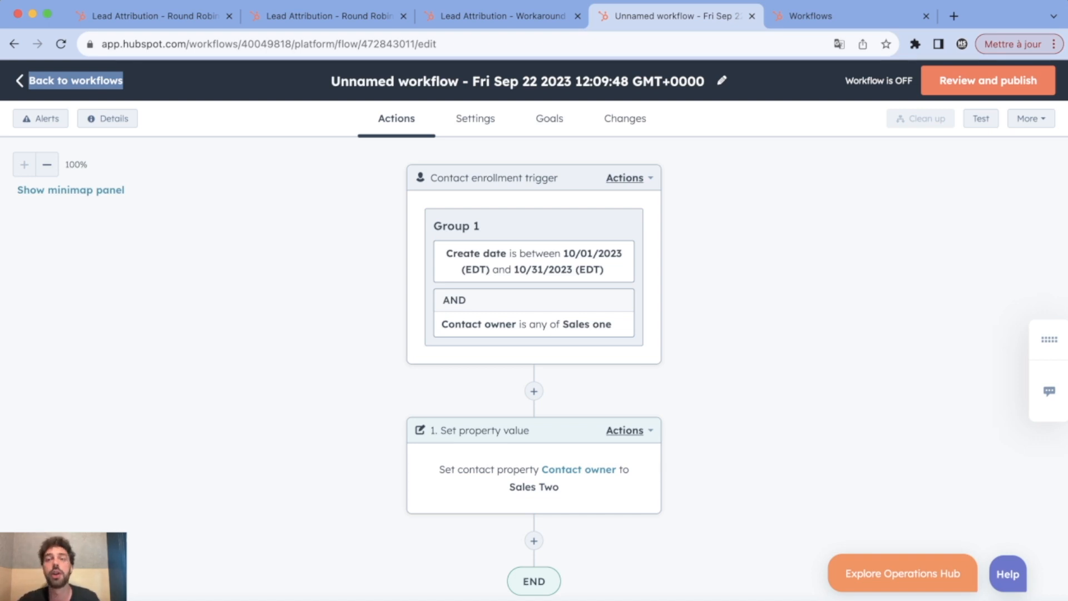
Open the contact properties list in the account settings, keeping the workflow open separately
left_click(840, 16)
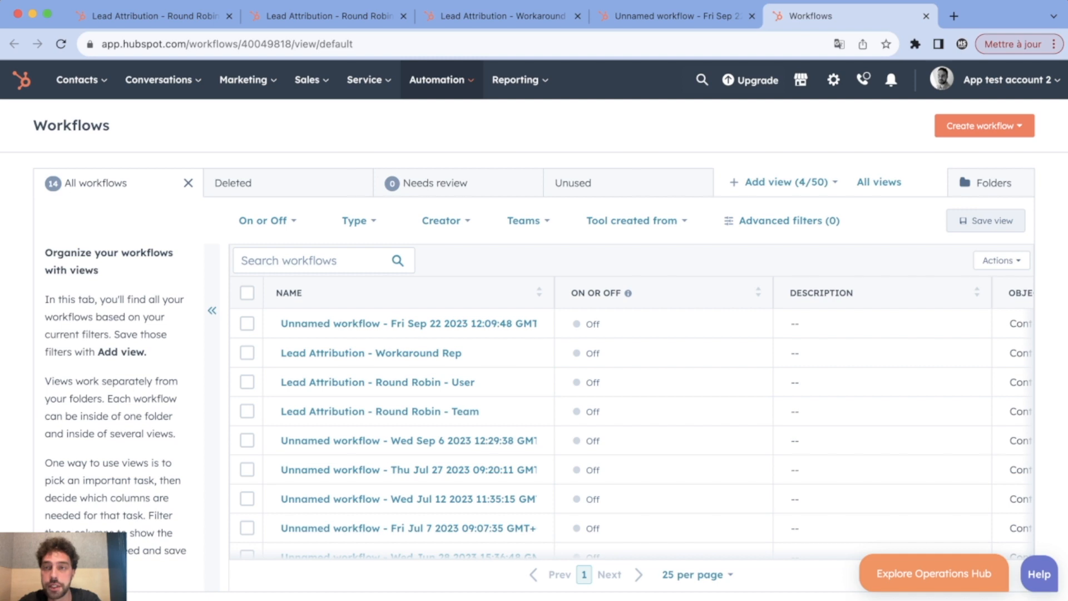
left_click(833, 79)
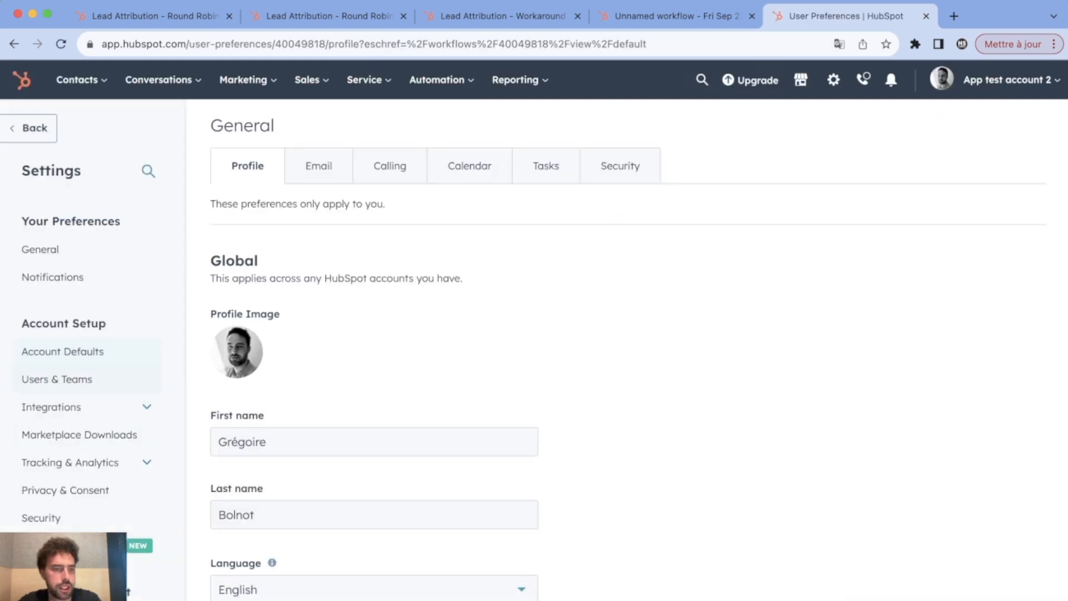
scroll(92, 334, "down", 3)
left_click(39, 460)
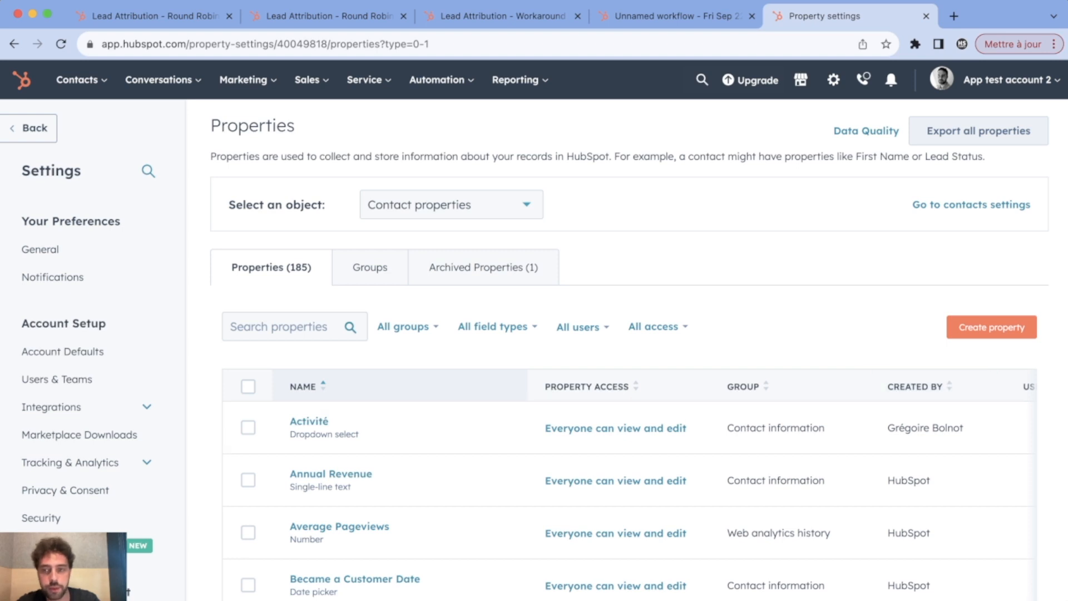
Start a new contact property in the Contact information group with the label Original Contact Owner
left_click(991, 327)
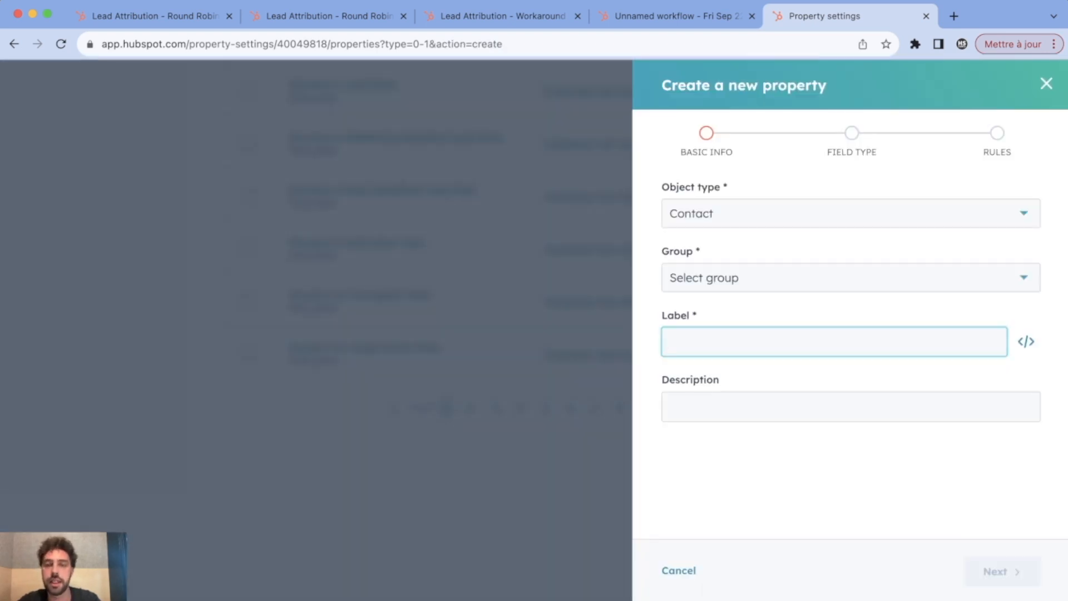
left_click(850, 277)
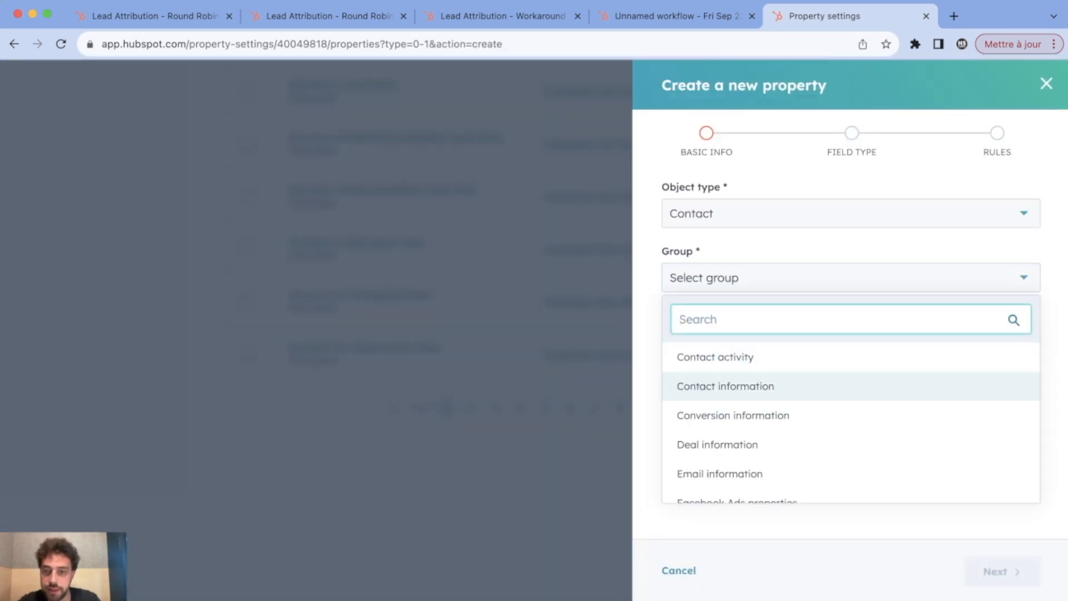
left_click(725, 386)
left_click(833, 342)
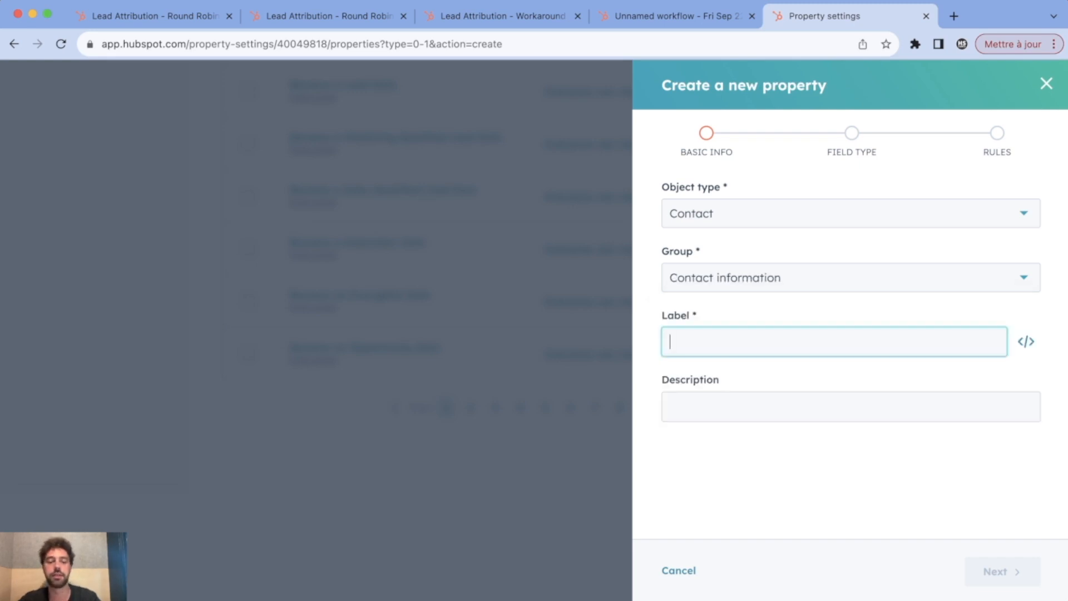
type("Original ")
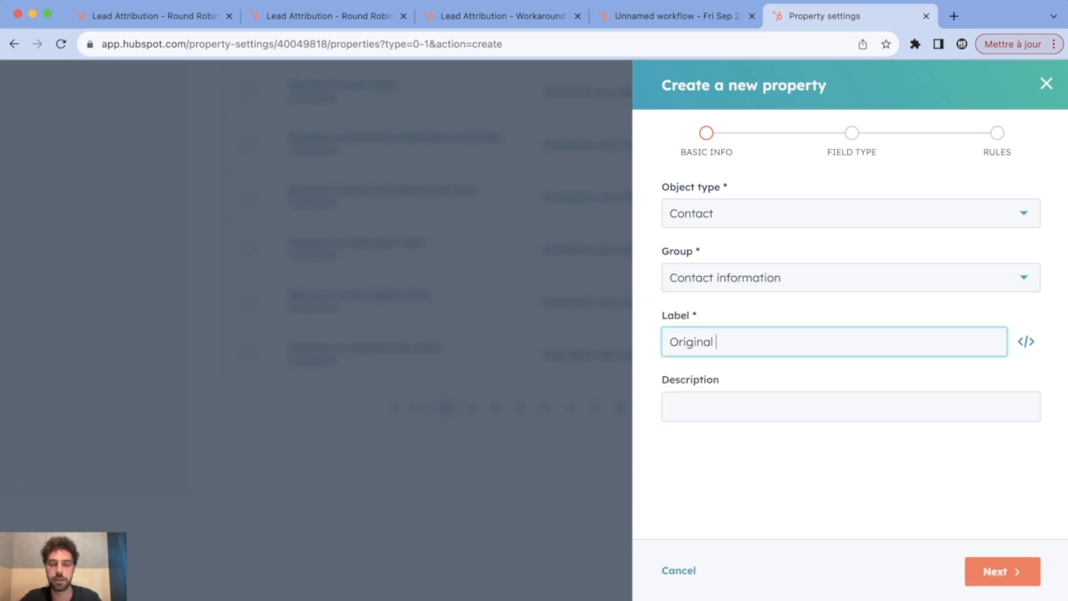
type("Contact O")
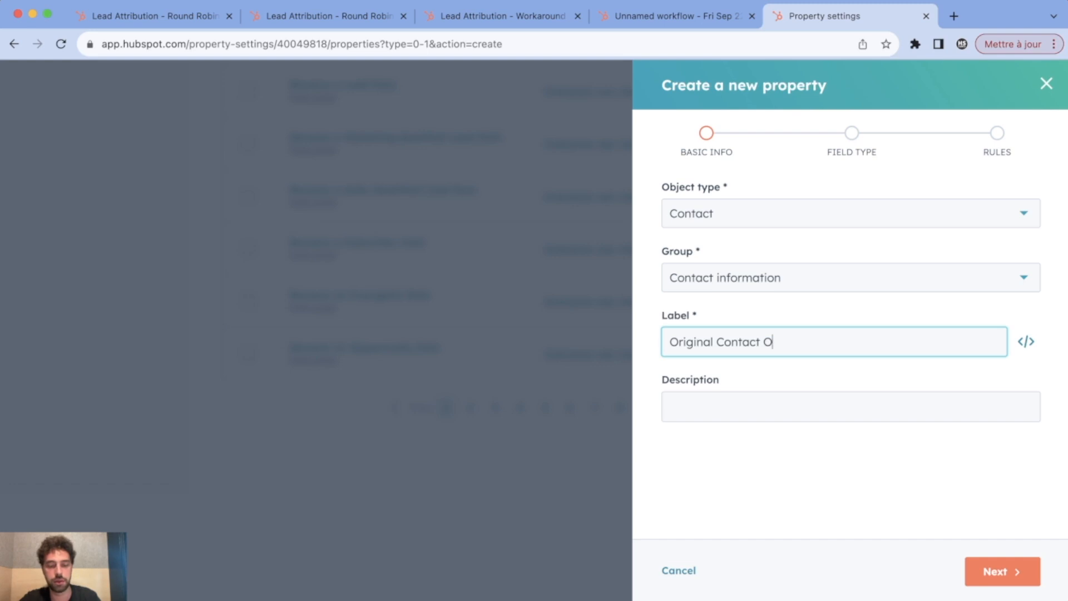
type("wner")
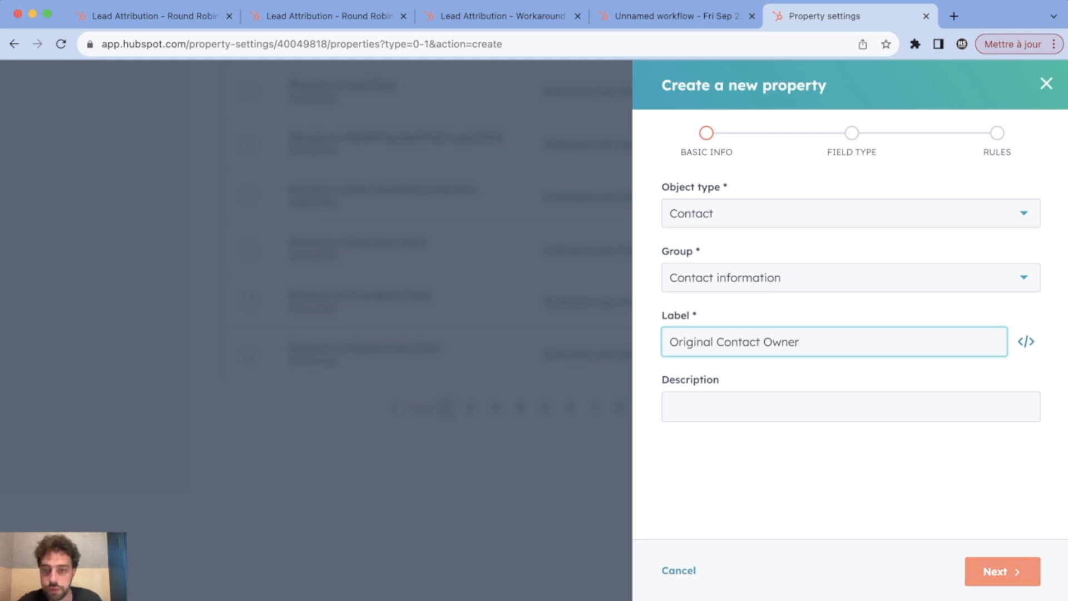
key("Return")
Make the property a Dropdown select with the options Sales One and Sales Two, and create it
left_click(850, 243)
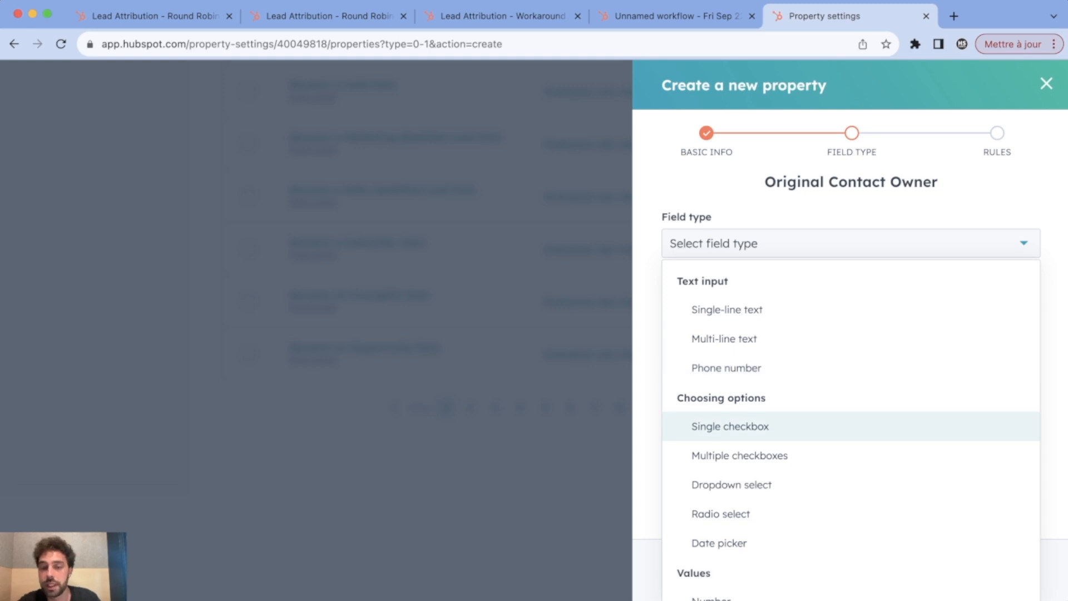
left_click(732, 485)
type("Sales One")
key("Return")
type("Sales Two")
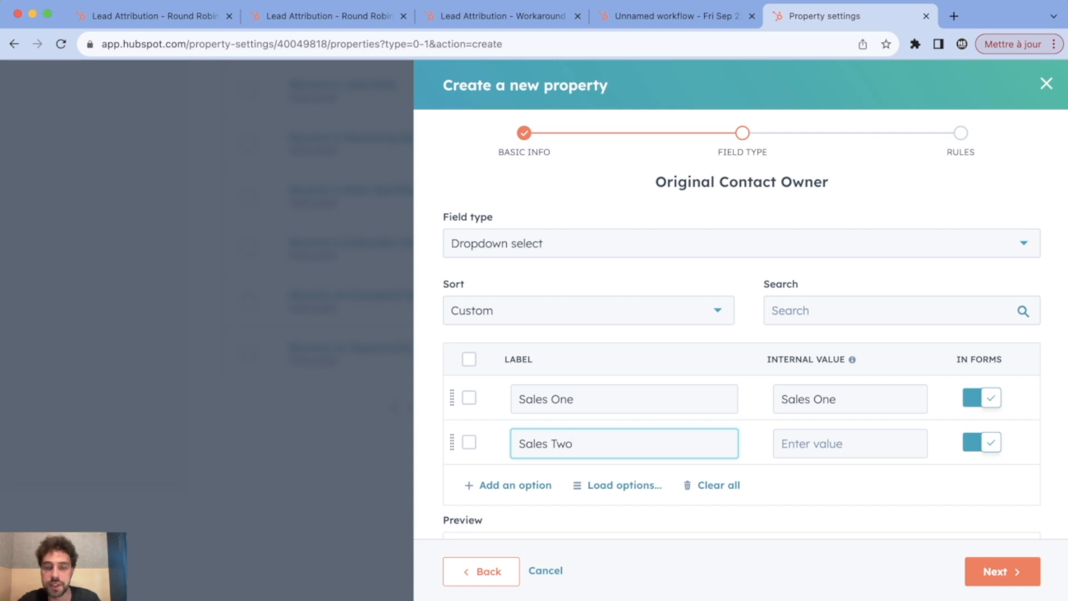
key("Return")
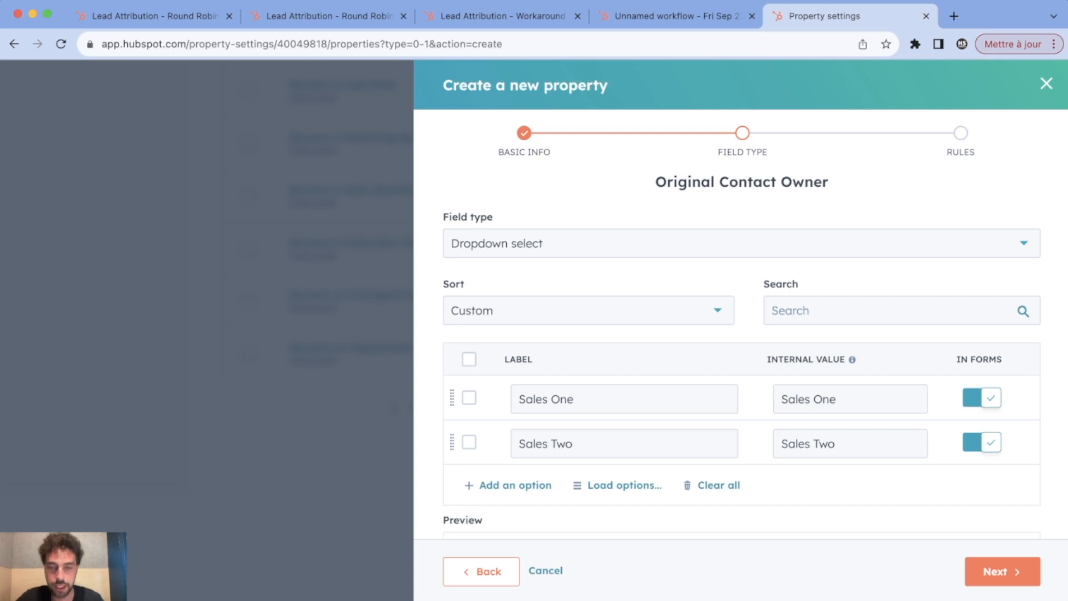
left_click(1002, 572)
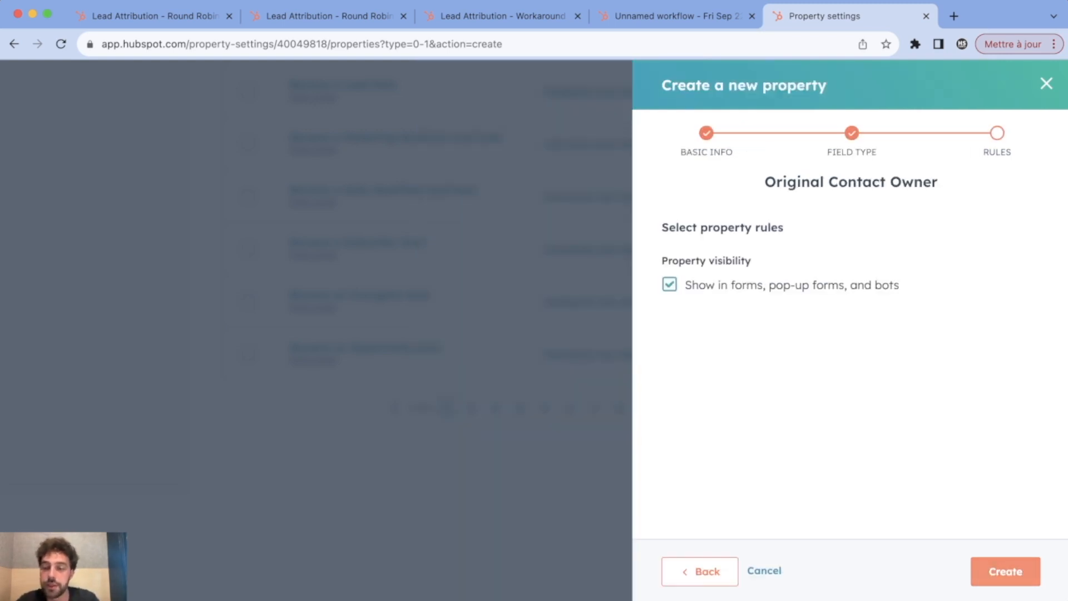
left_click(1004, 571)
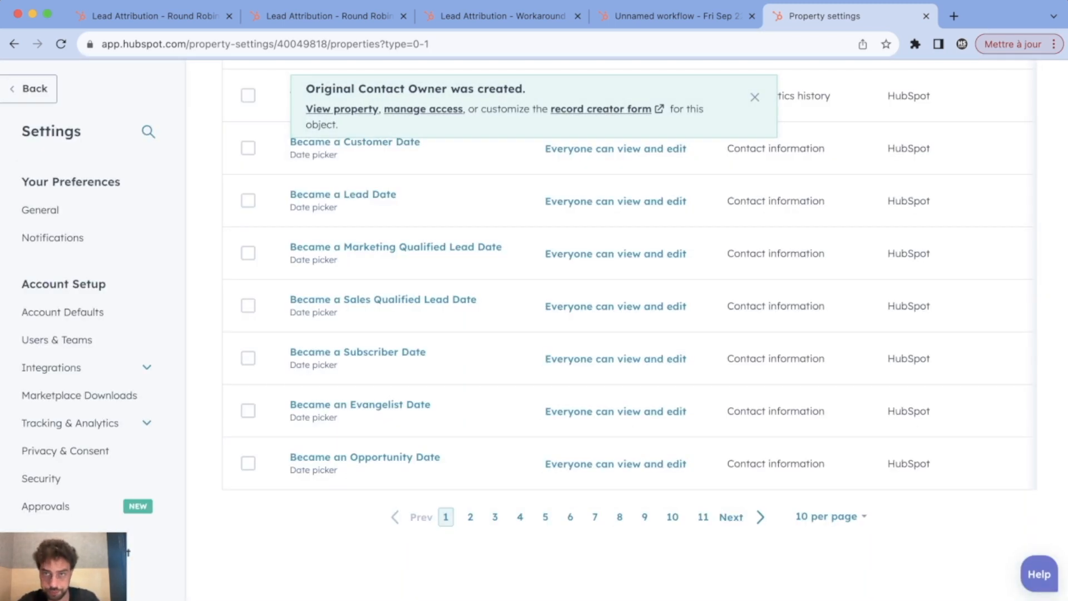
Return to the unnamed workflow, reload it, and insert a Set property value action between the trigger and the Contact owner action
left_click(676, 16)
left_click(441, 44)
key("Return")
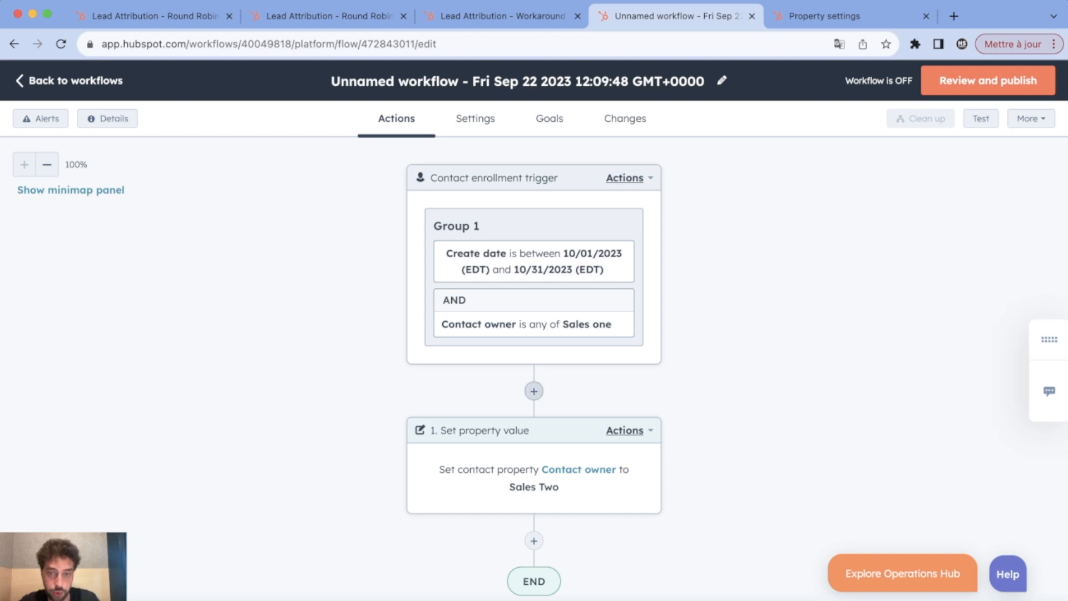
left_click(534, 391)
scroll(167, 389, "down", 5)
scroll(167, 412, "down", 10)
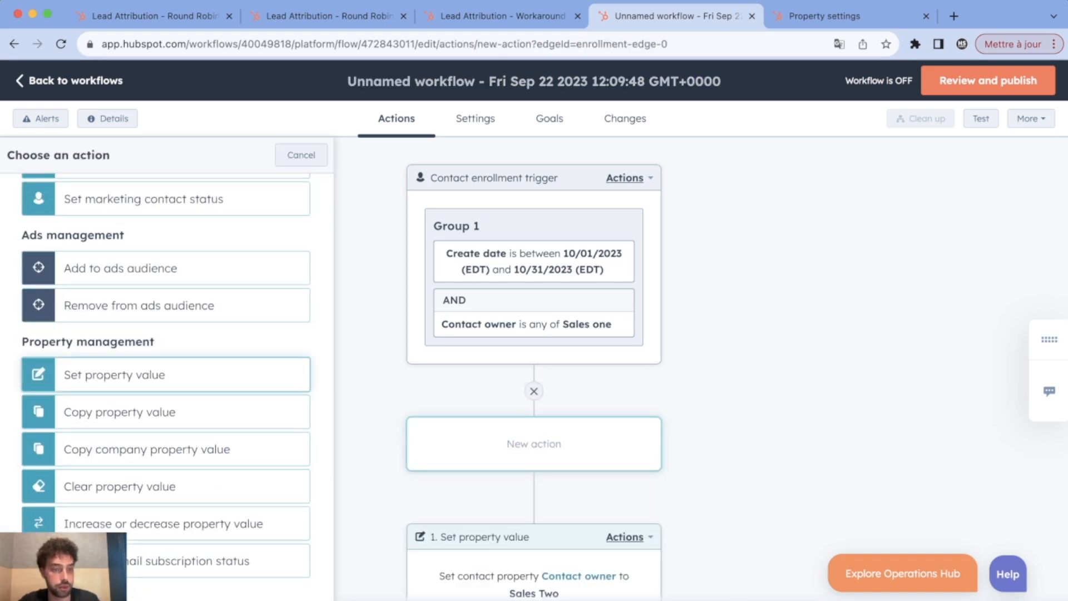
left_click(167, 375)
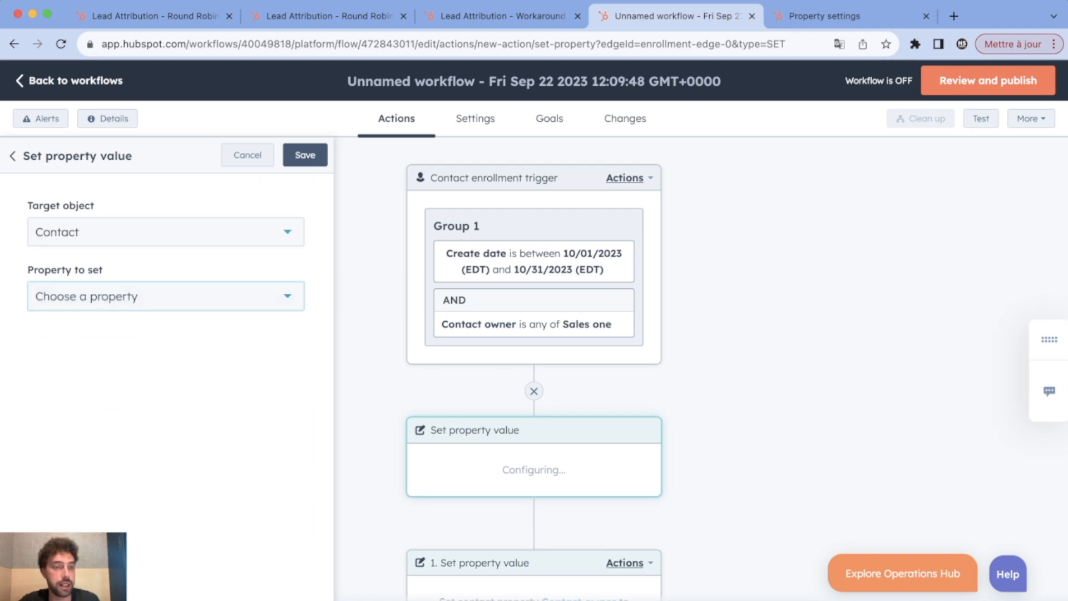
Configure the inserted action to set Original Contact Owner to Sales One and save it
type("ori")
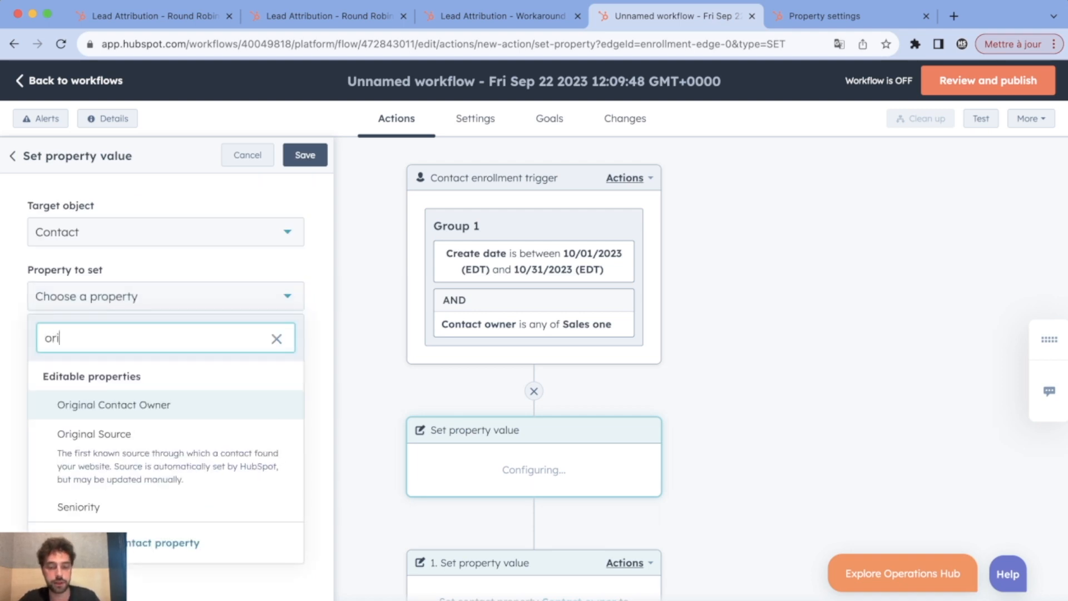
type("gi")
key("Return")
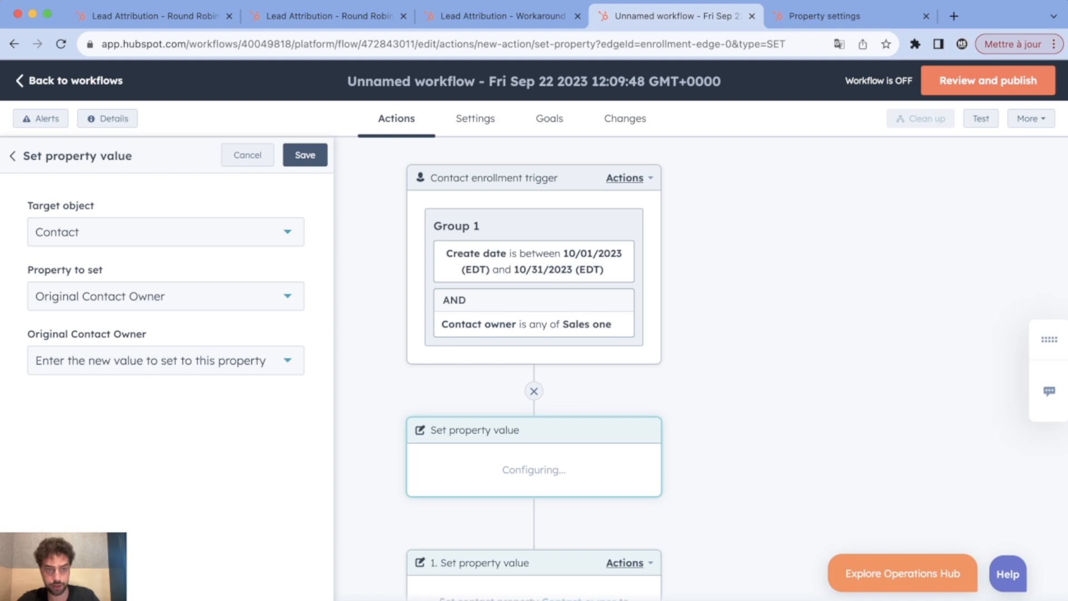
left_click(165, 361)
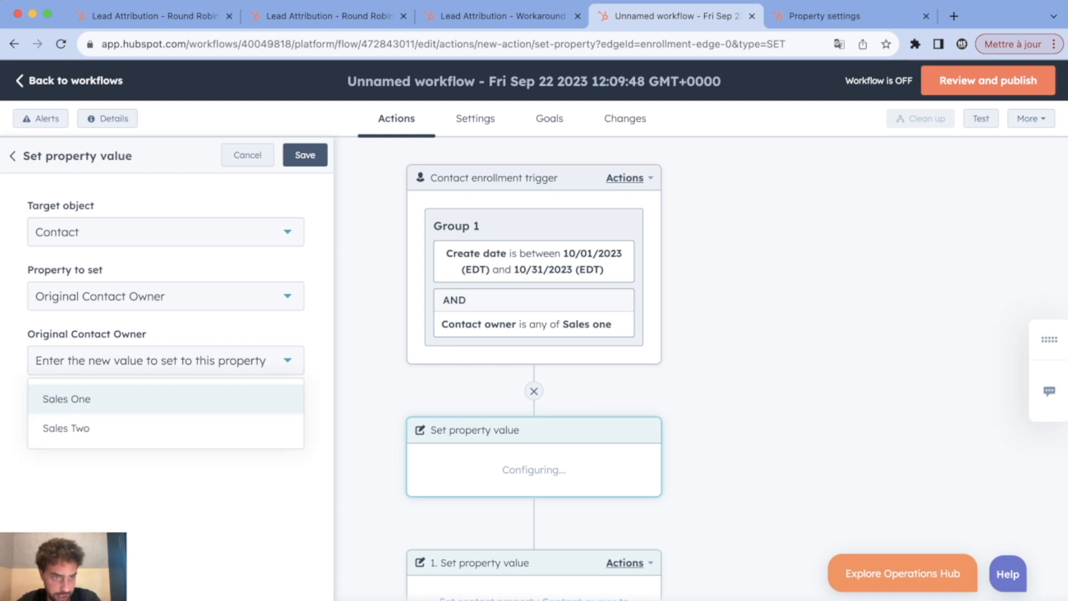
key("Return")
left_click(305, 155)
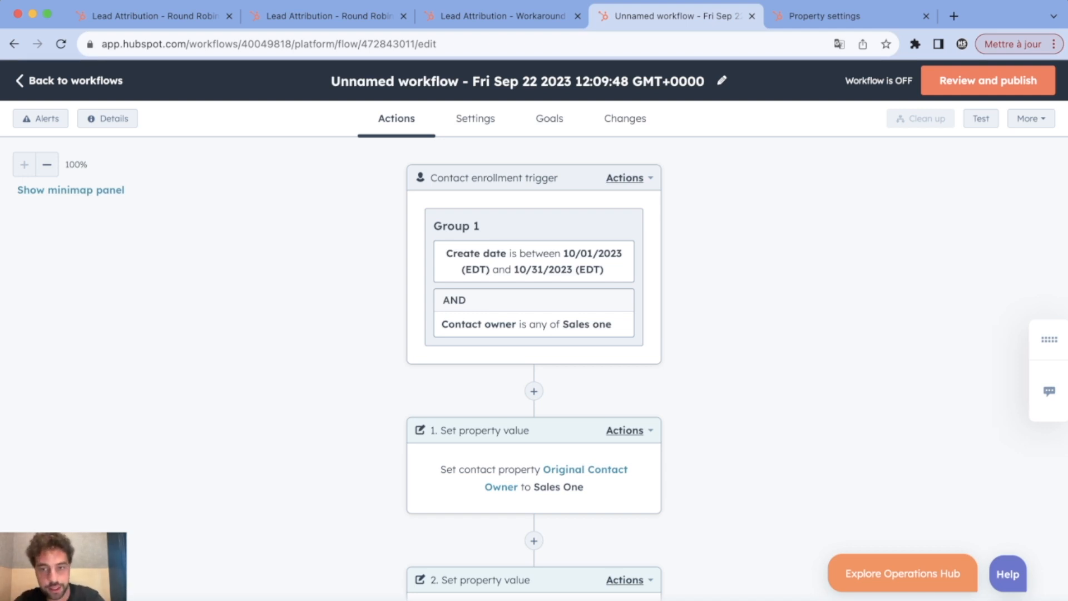
Add a Delay action of type Calendar date after the action that sets Contact owner to Sales Two
scroll(534, 311, "down", 5)
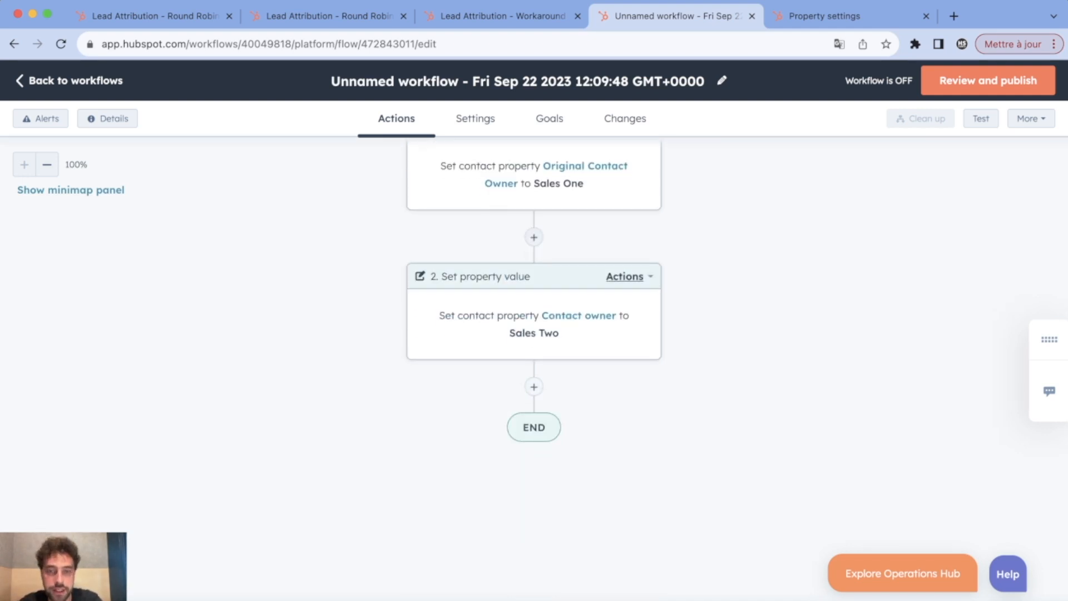
left_click(534, 386)
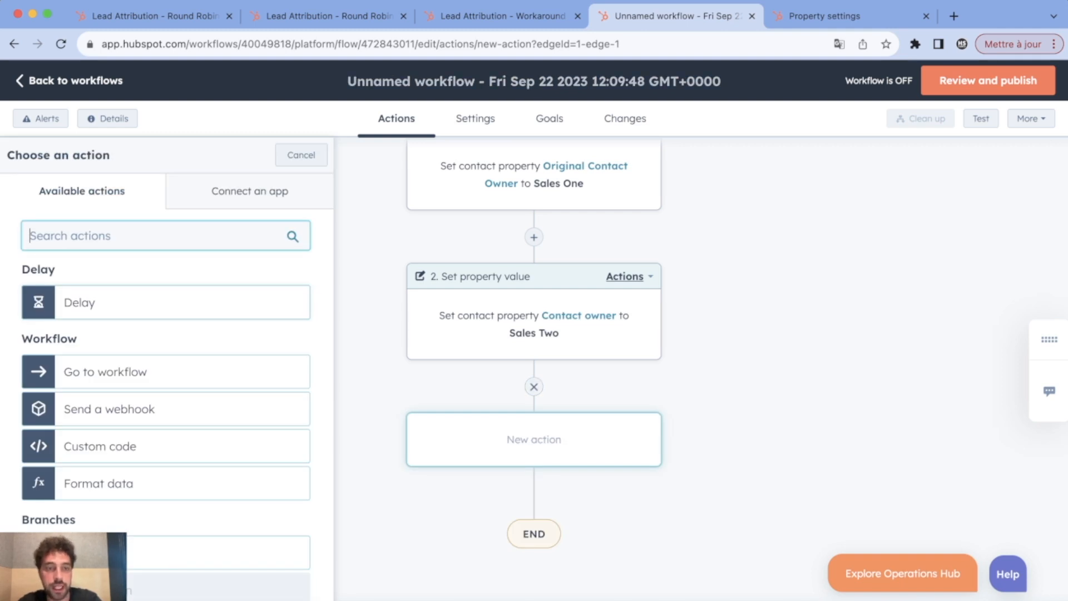
left_click(167, 302)
left_click(166, 249)
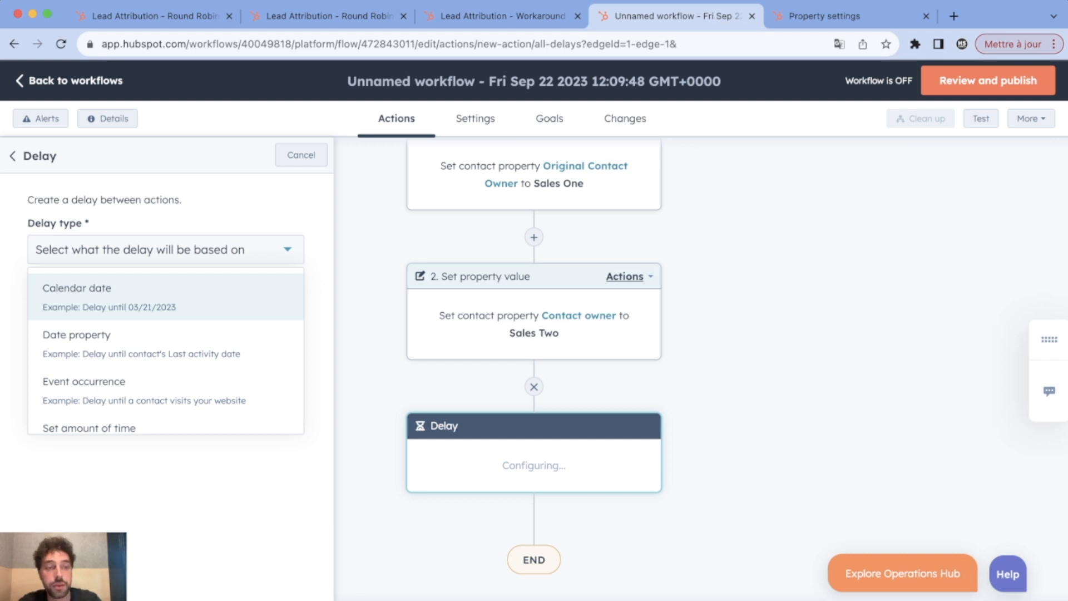
left_click(165, 296)
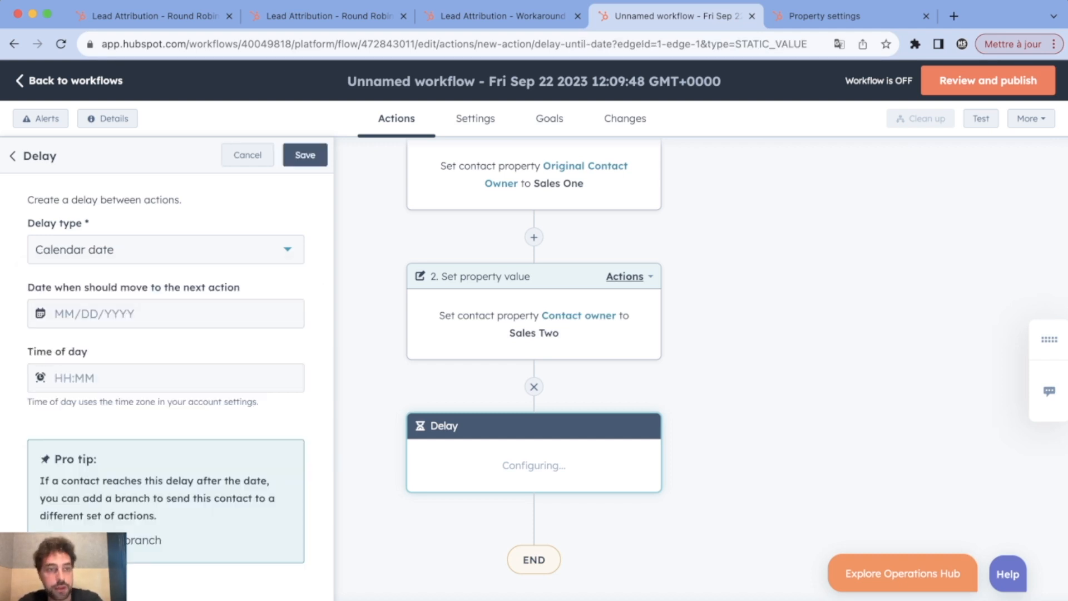
Set the date when the delay moves to the next action to 11/01/2023
left_click(166, 314)
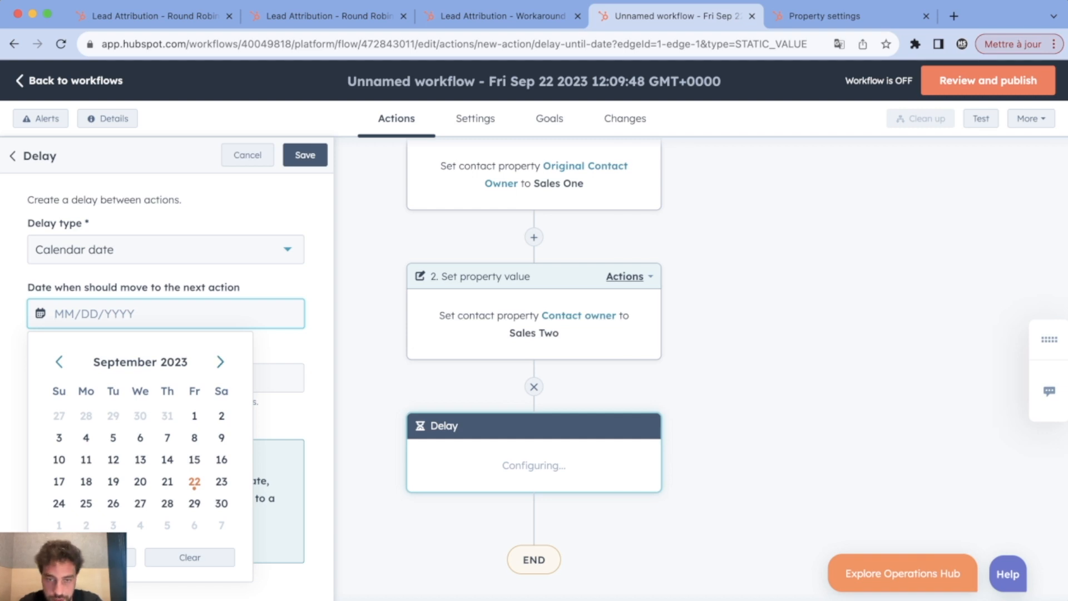
left_click(220, 362)
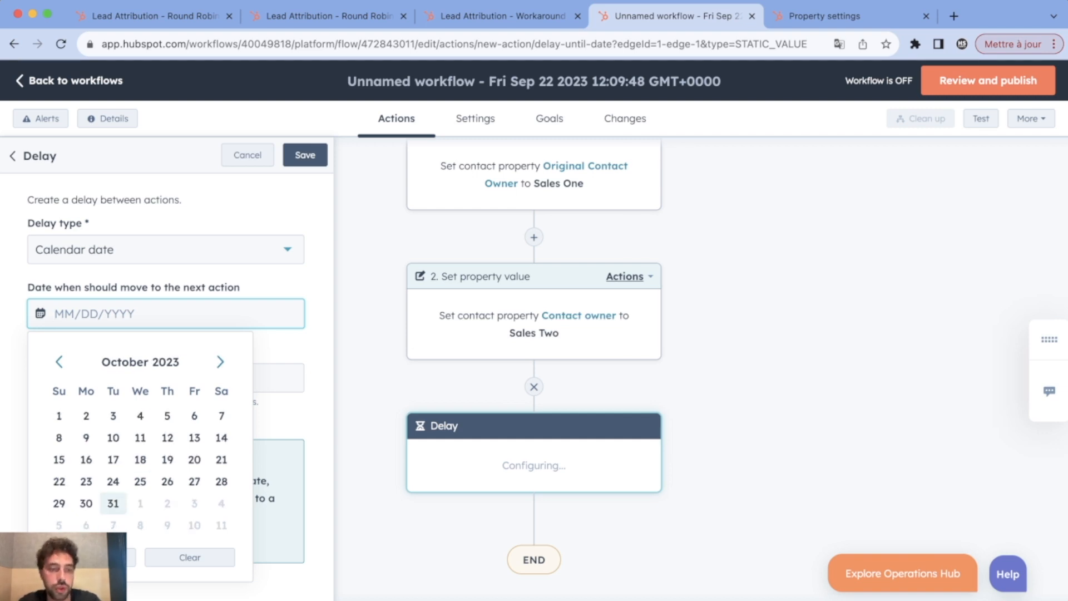
left_click(220, 361)
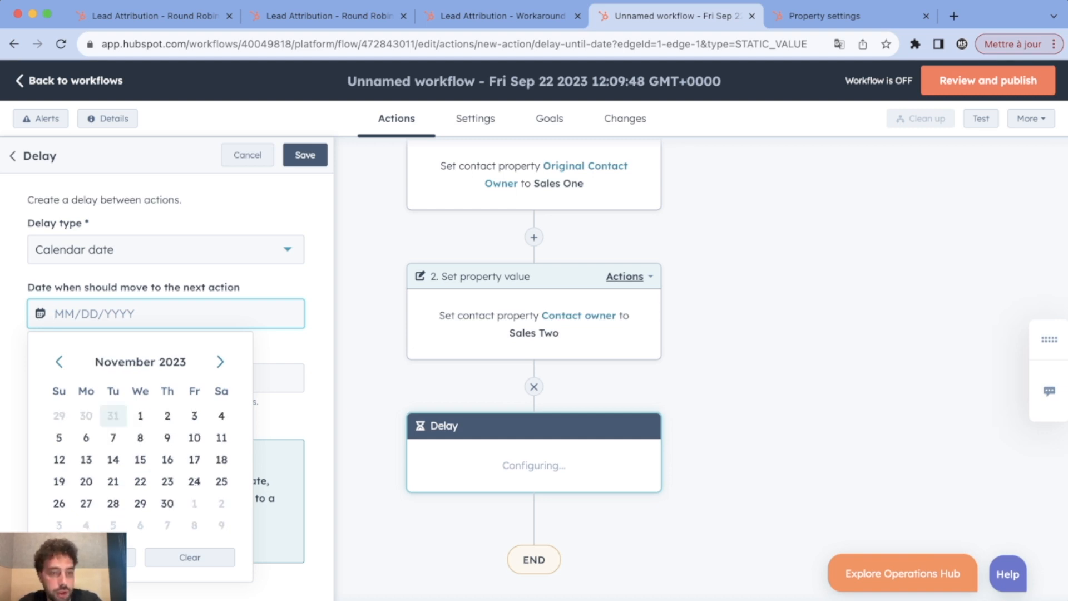
left_click(140, 416)
Set the delay's time of day to 9:00 AM EDT and save the action
left_click(140, 378)
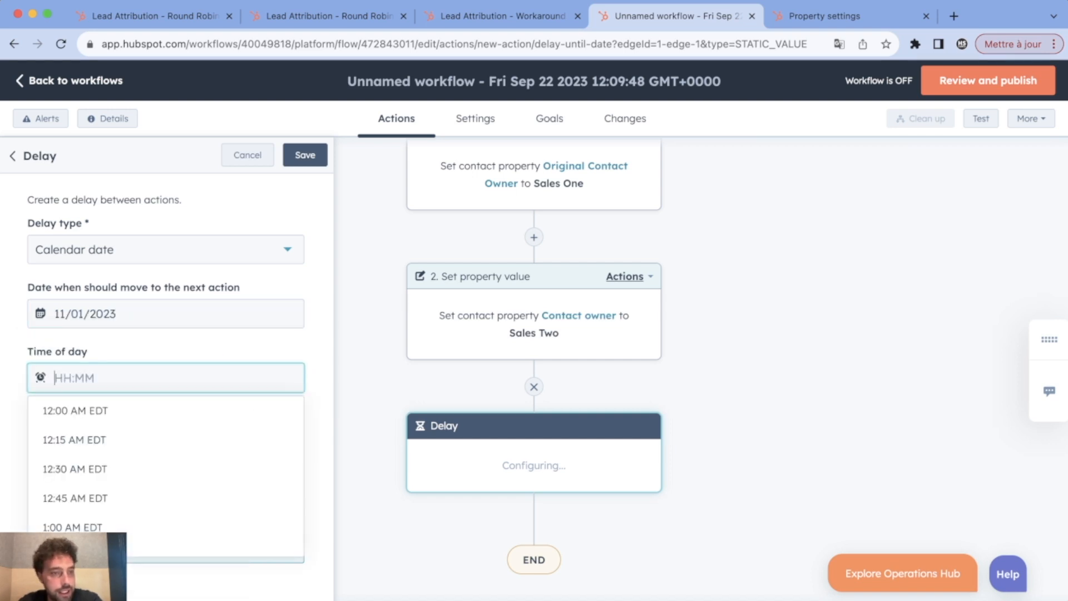
scroll(140, 469, "down", 4)
scroll(167, 486, "down", 15)
scroll(167, 473, "up", 4)
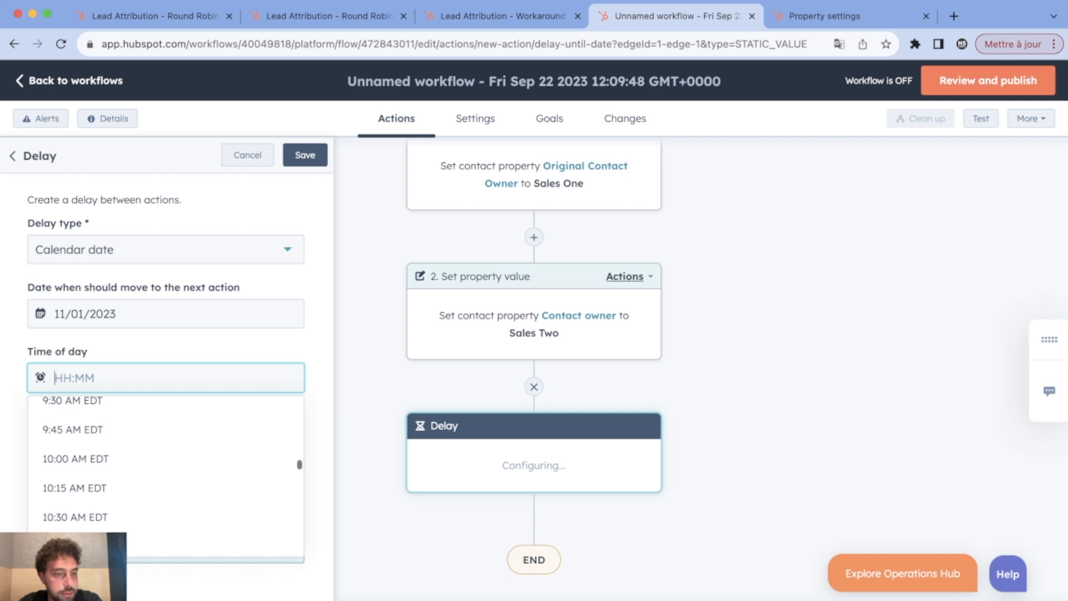
left_click(112, 437)
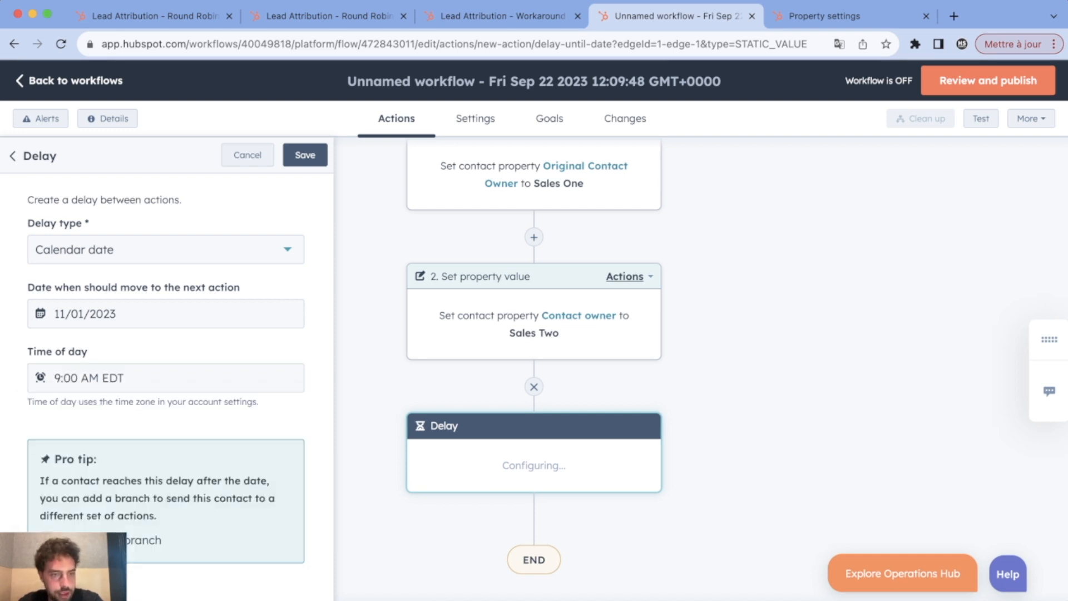
left_click(305, 155)
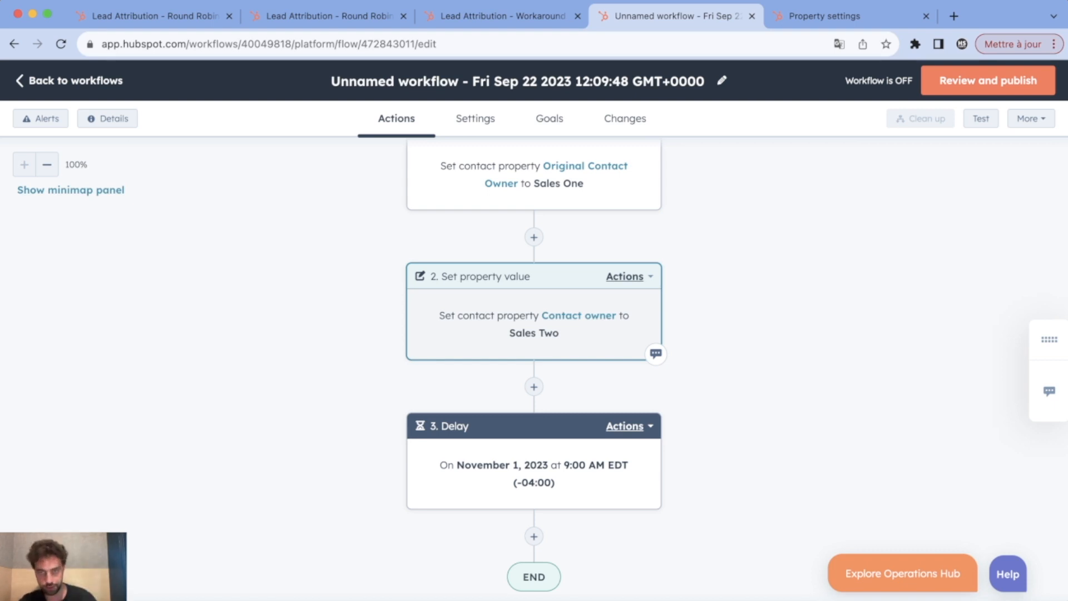
Add a Set property value action at the end of the workflow, after the November 1 delay
scroll(534, 356, "up", 5)
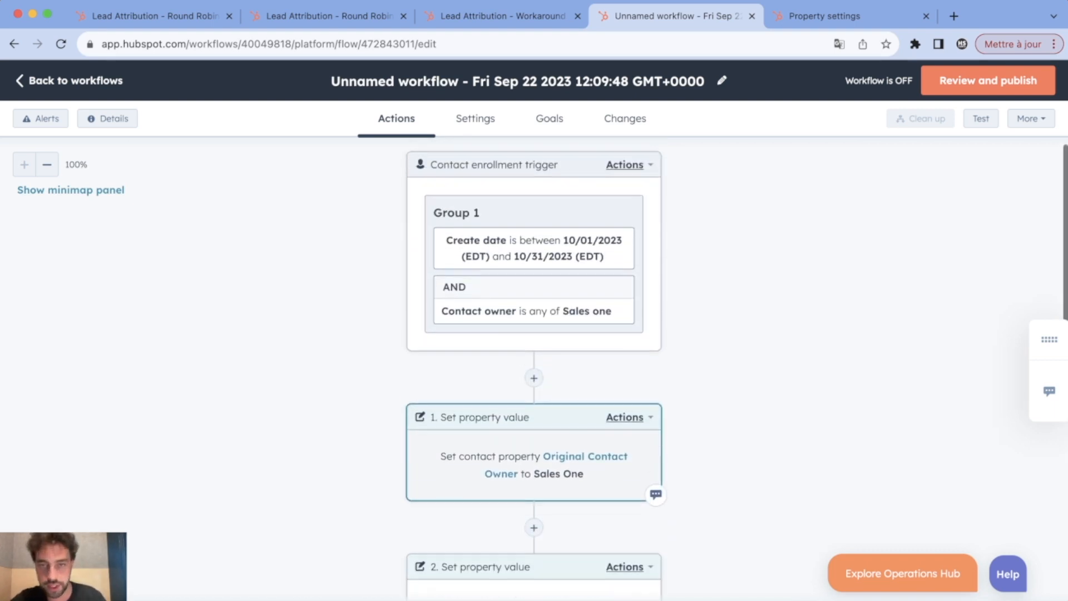
scroll(534, 356, "down", 6)
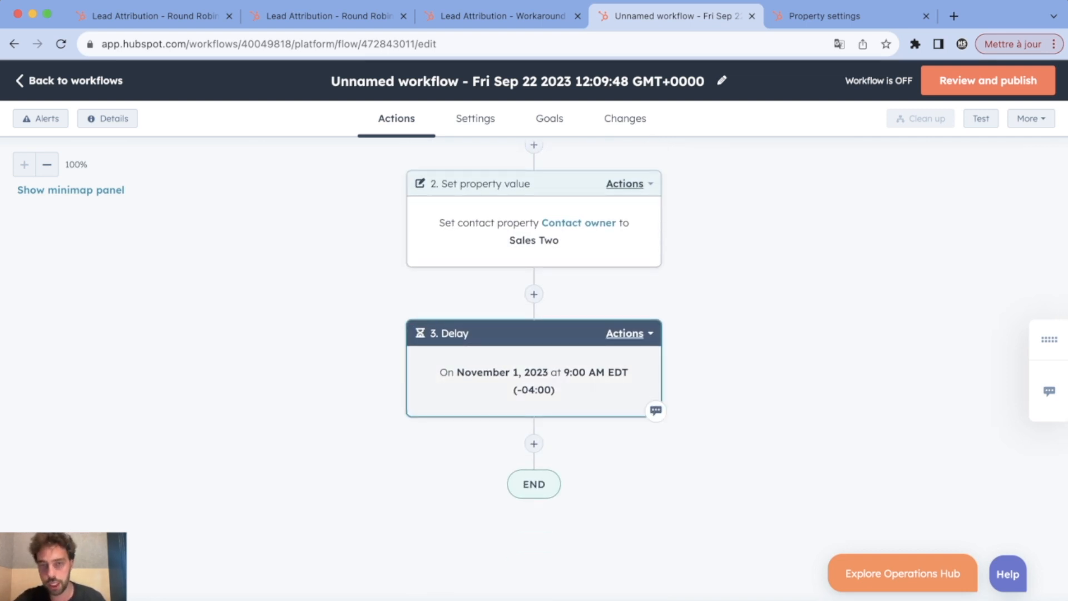
scroll(534, 412, "up", 4)
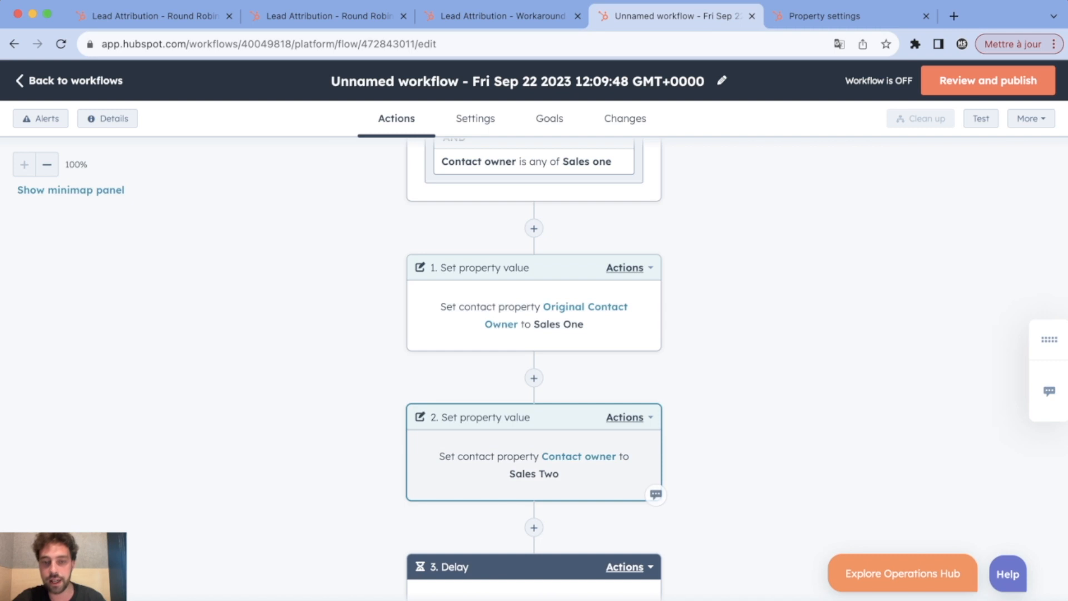
scroll(534, 301, "down", 6)
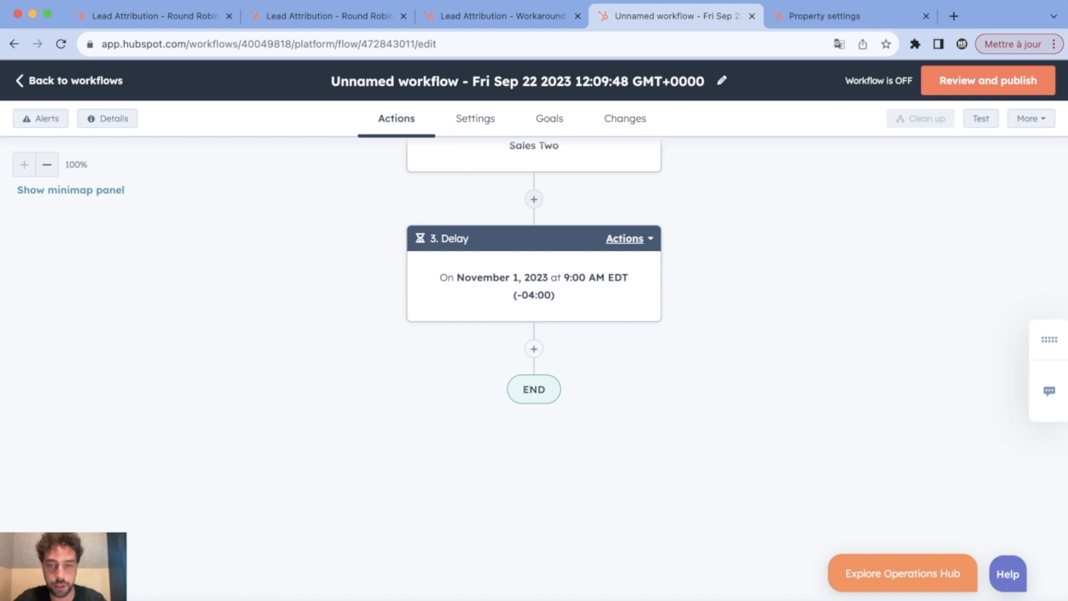
left_click(534, 348)
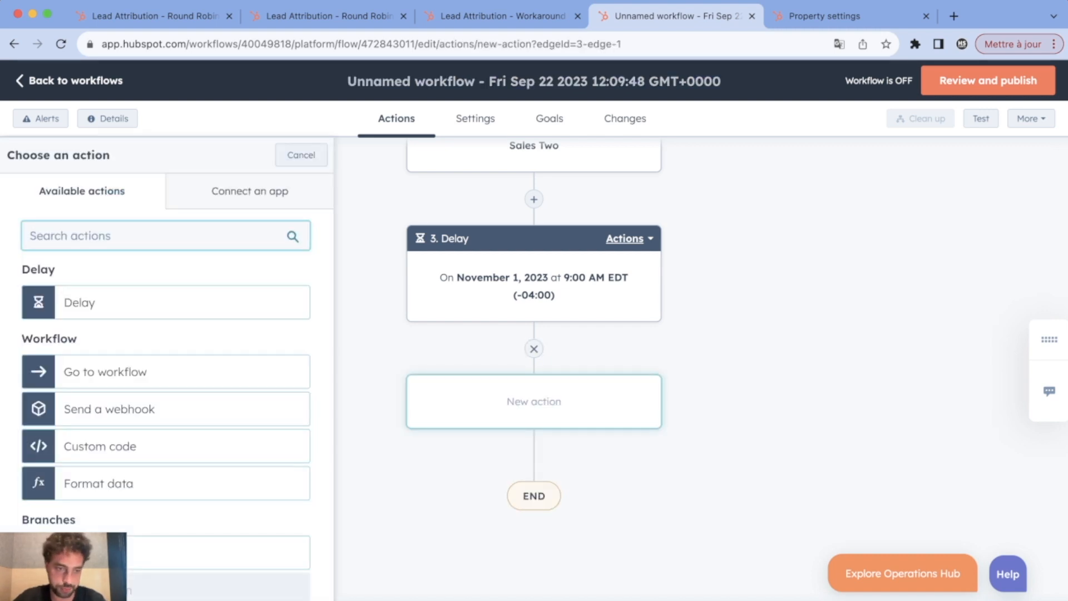
scroll(167, 389, "down", 15)
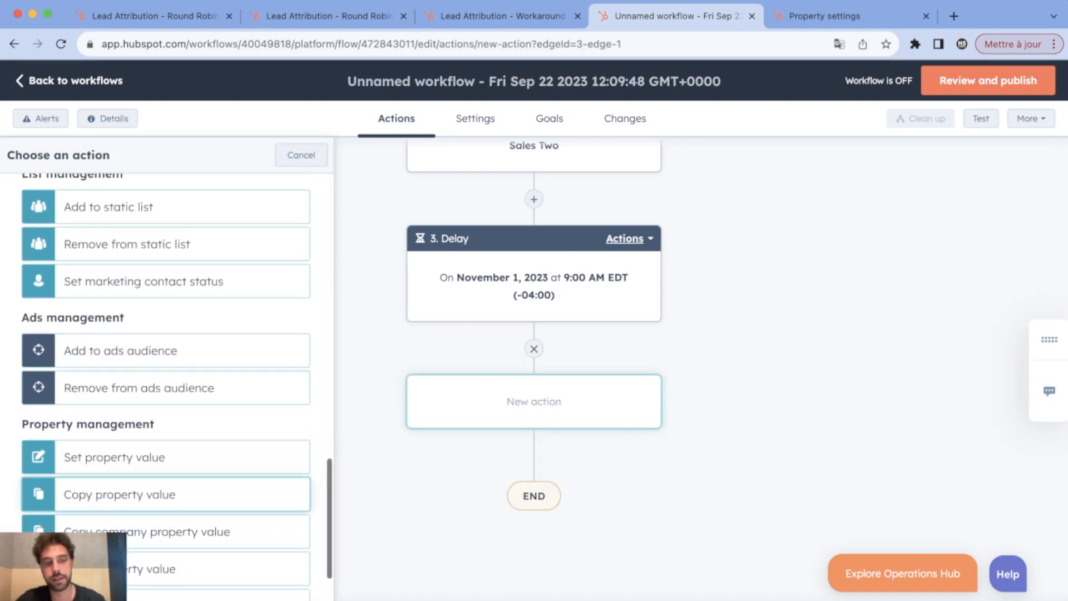
left_click(167, 456)
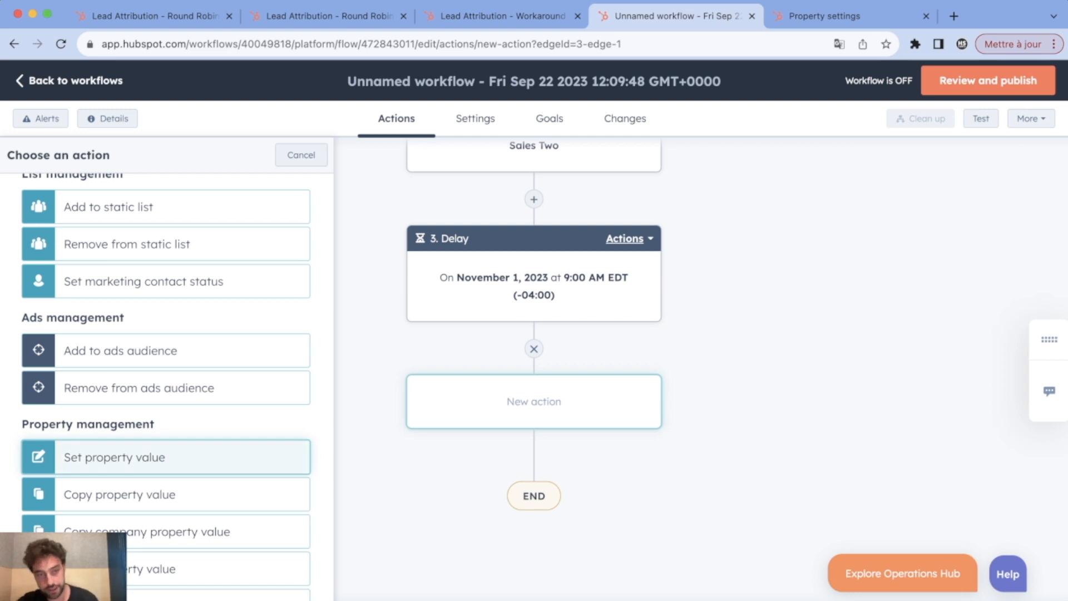
Configure the new action to set Contact owner to Sales one and save it
left_click(165, 296)
type("contact")
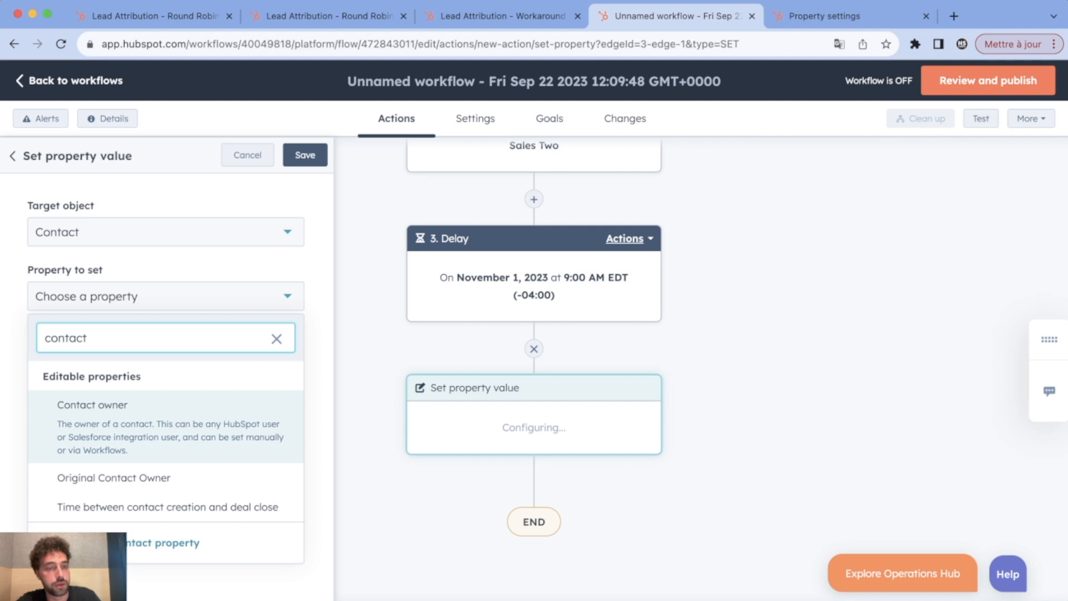
key("Return")
left_click(166, 361)
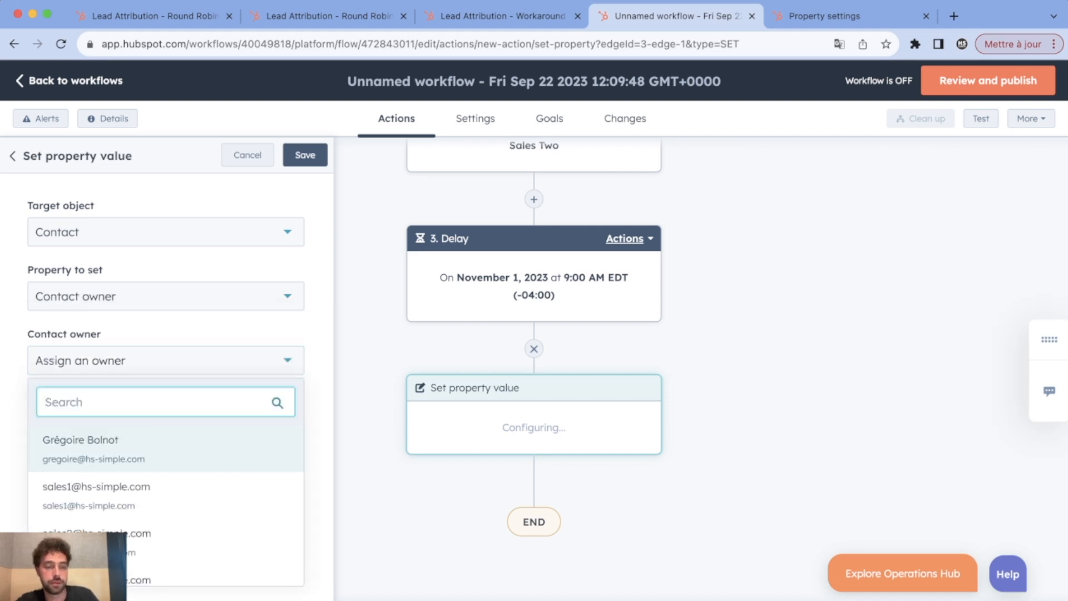
scroll(166, 505, "down", 3)
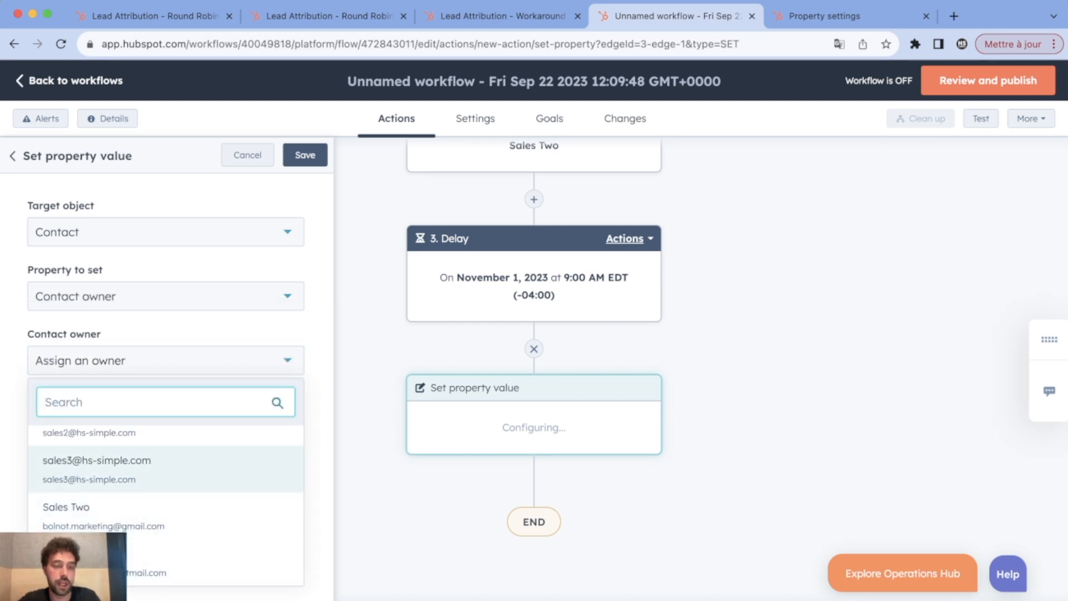
left_click(166, 562)
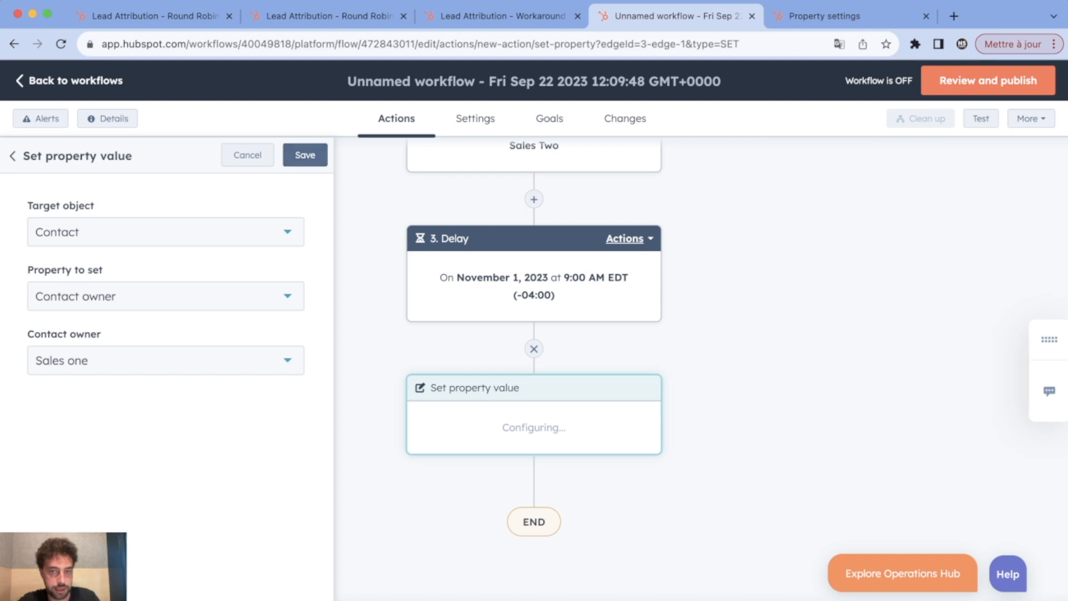
left_click(305, 154)
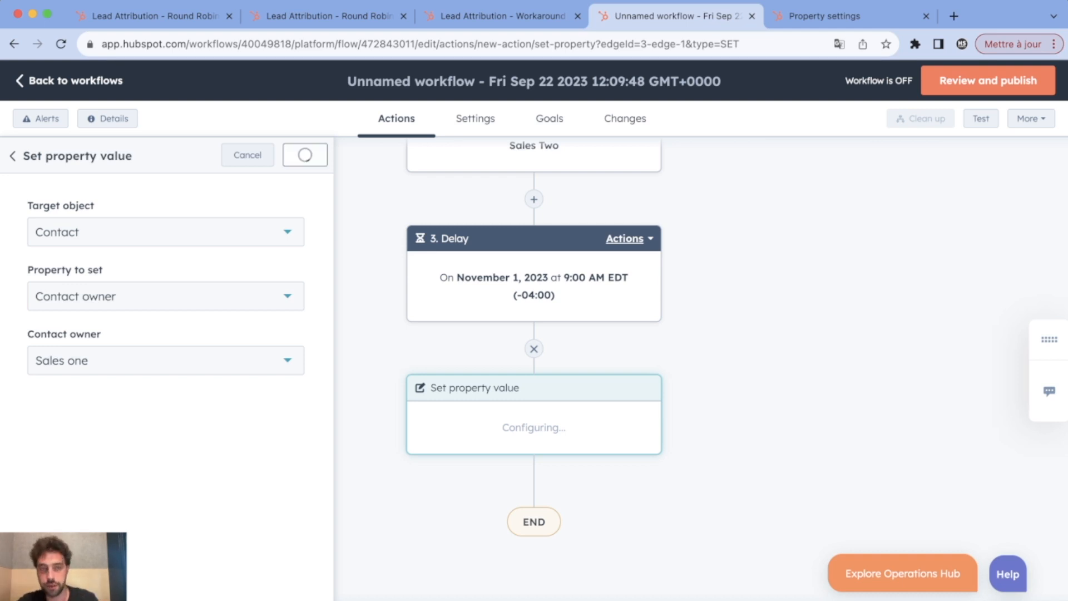
Review the complete workflow from the enrollment trigger through the owner changes and the delay
scroll(534, 278, "up", 9)
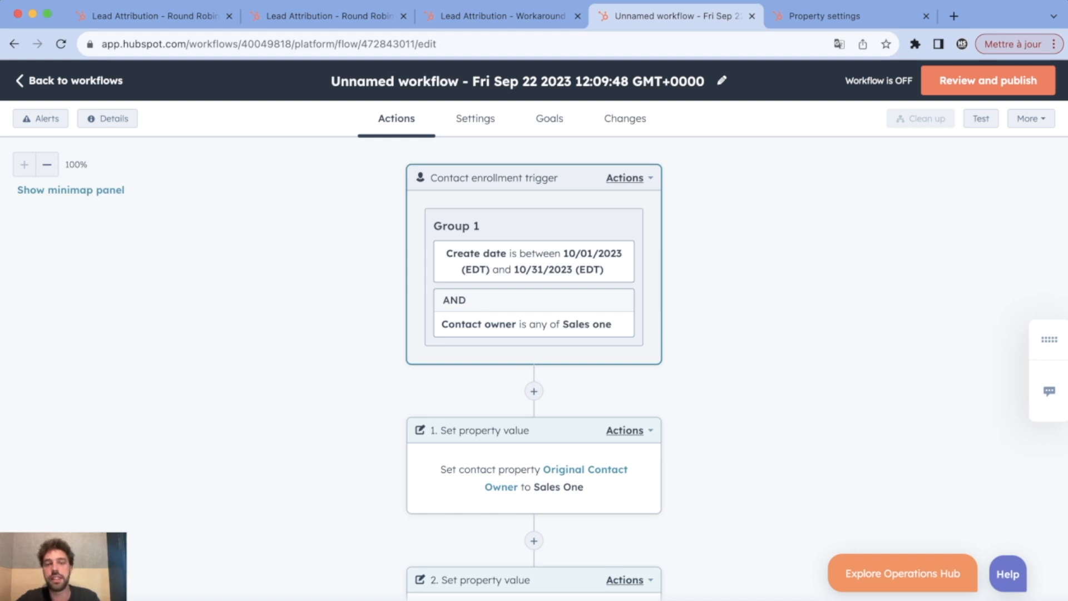
scroll(534, 356, "down", 5)
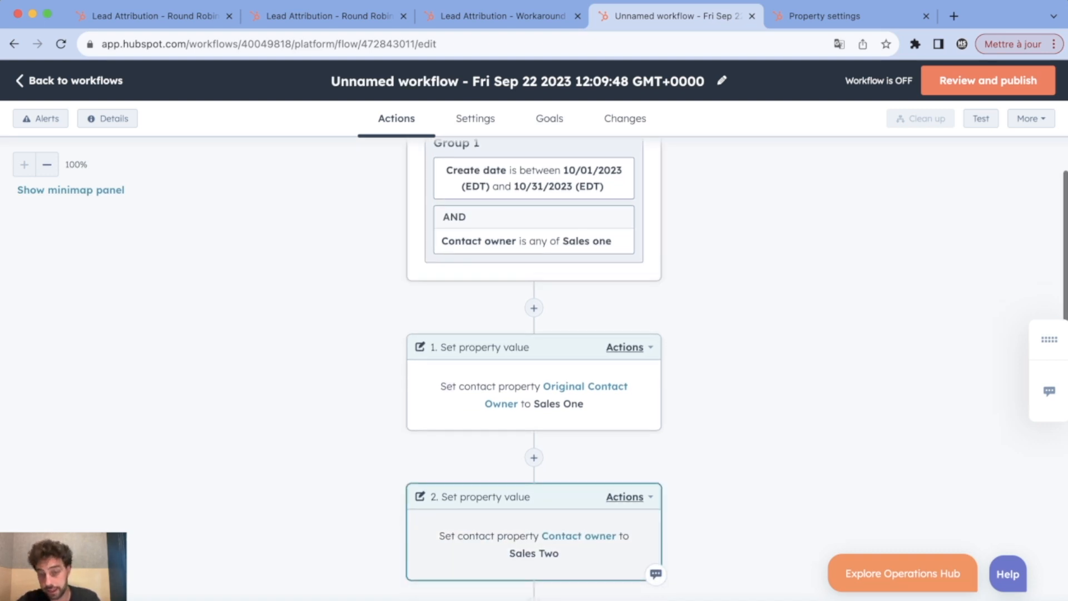
scroll(534, 356, "down", 4)
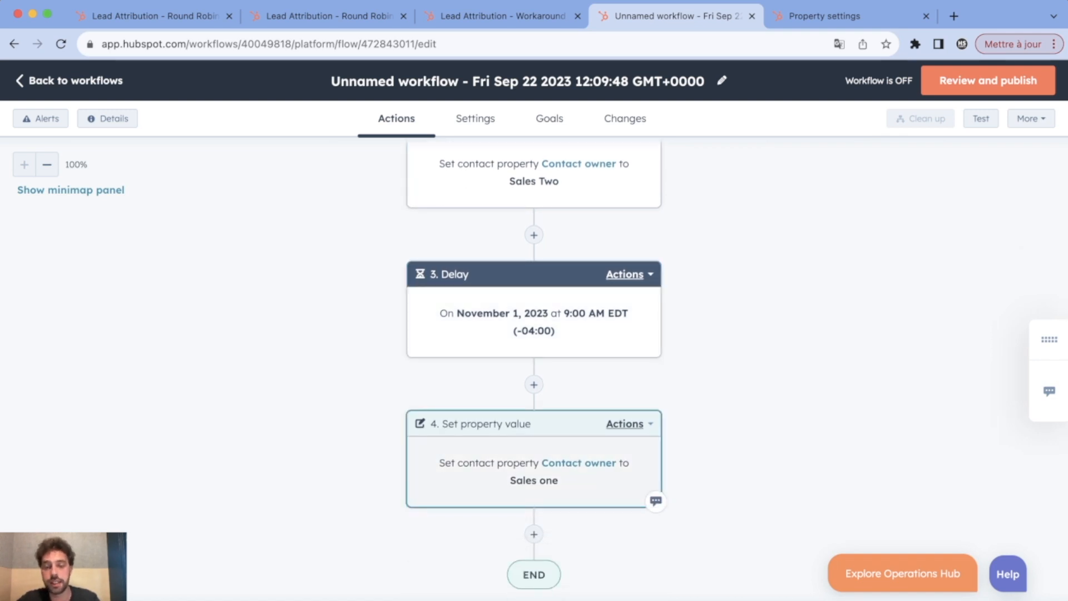
scroll(534, 478, "up", 4)
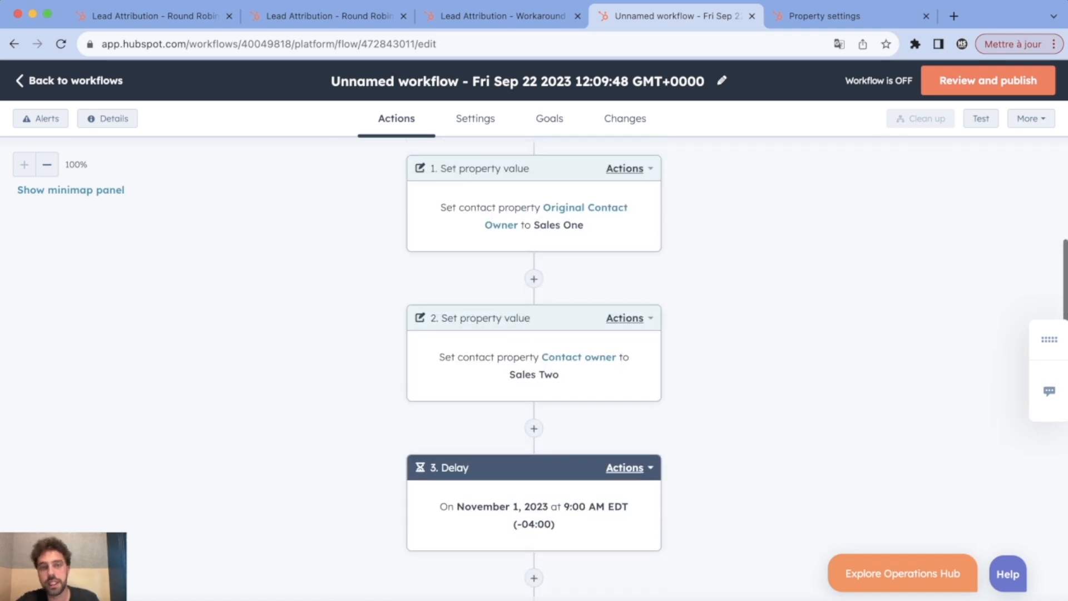
scroll(534, 500, "down", 2)
scroll(534, 267, "up", 4)
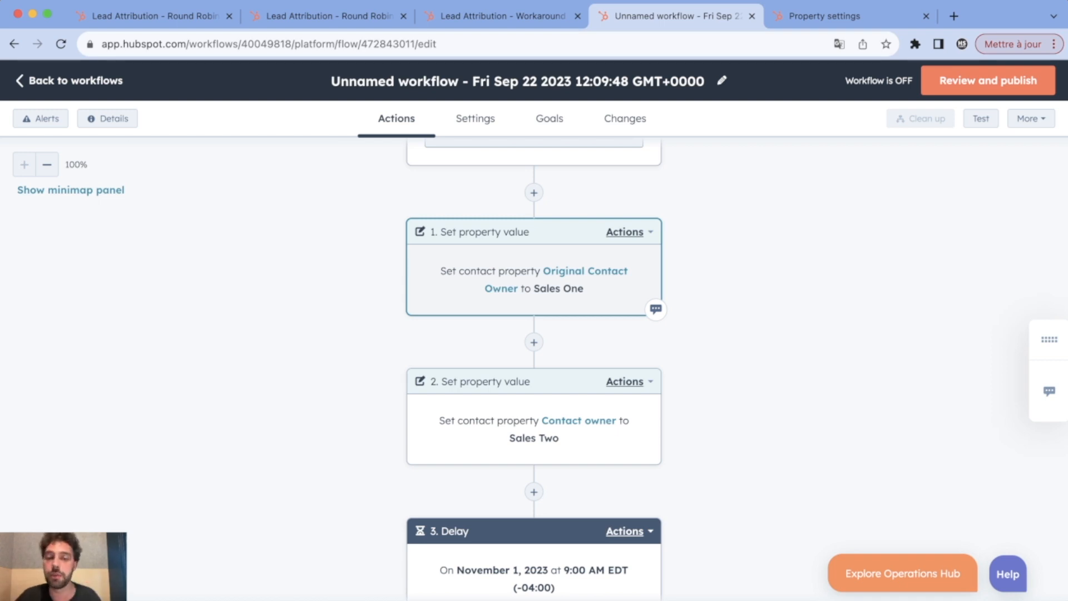
scroll(534, 333, "down", 8)
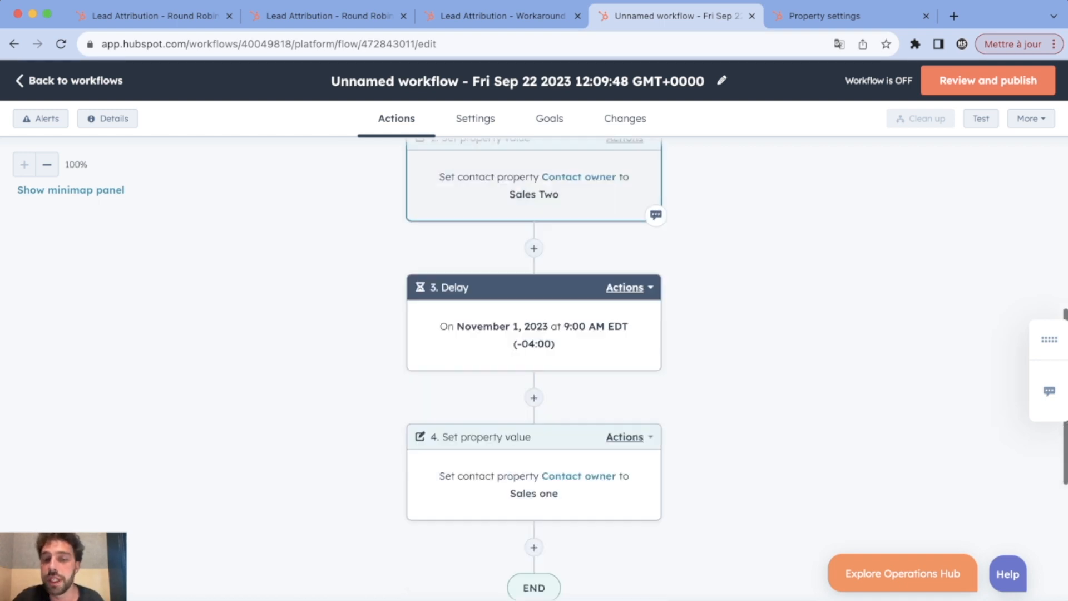
scroll(534, 333, "up", 2)
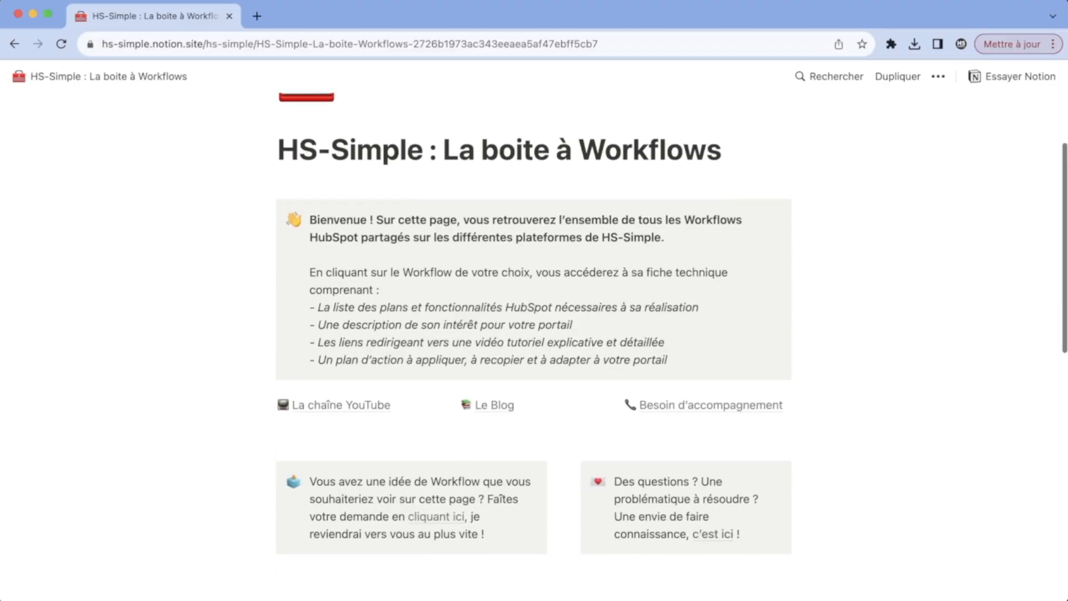
In the HS-Simple workflow library on Notion, open the guide "Système de santé automatique" and read through its prerequisites, practical case and workflow sections
scroll(534, 345, "down", 8)
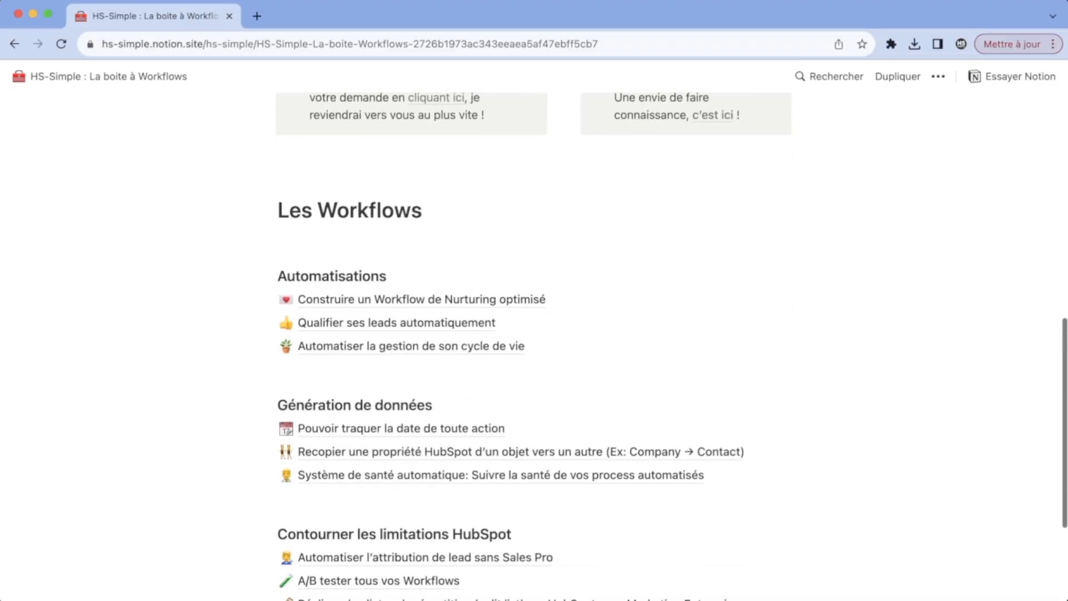
scroll(534, 345, "down", 2)
left_click(501, 398)
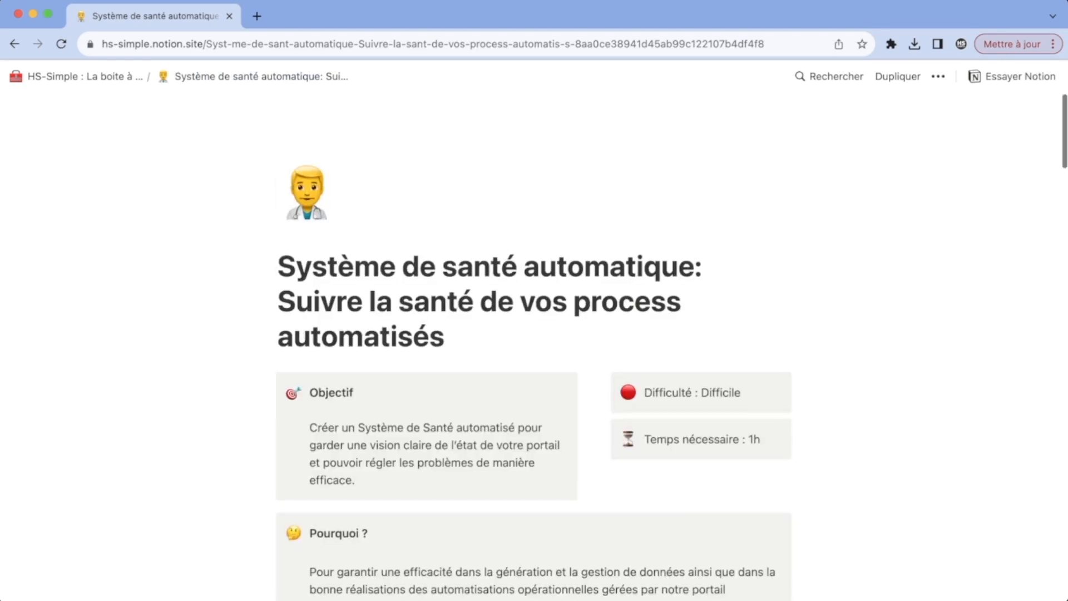
scroll(534, 344, "down", 8)
scroll(534, 345, "down", 8)
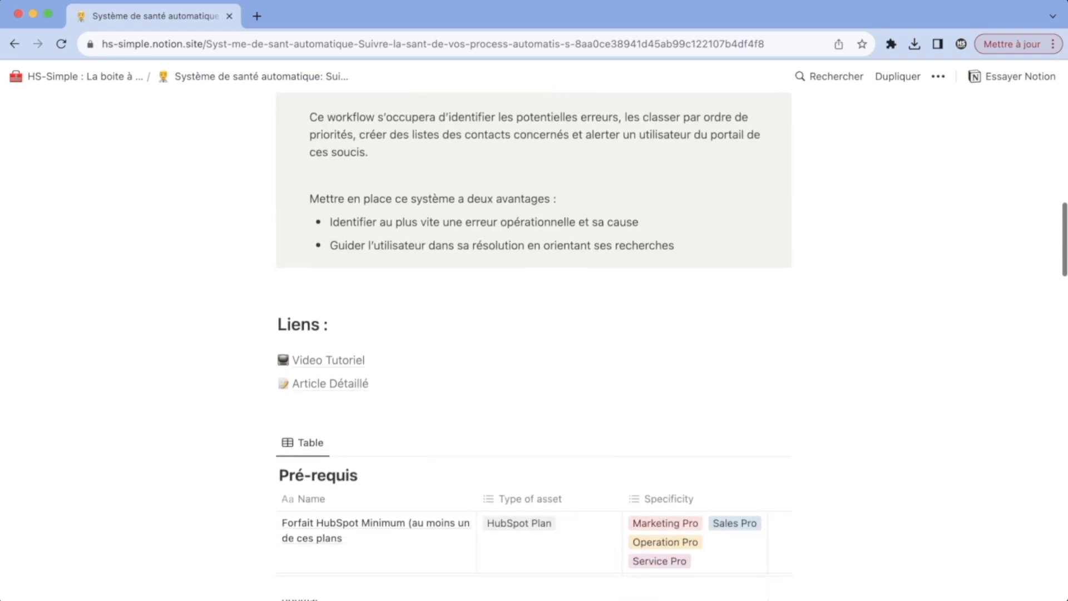
scroll(534, 345, "down", 9)
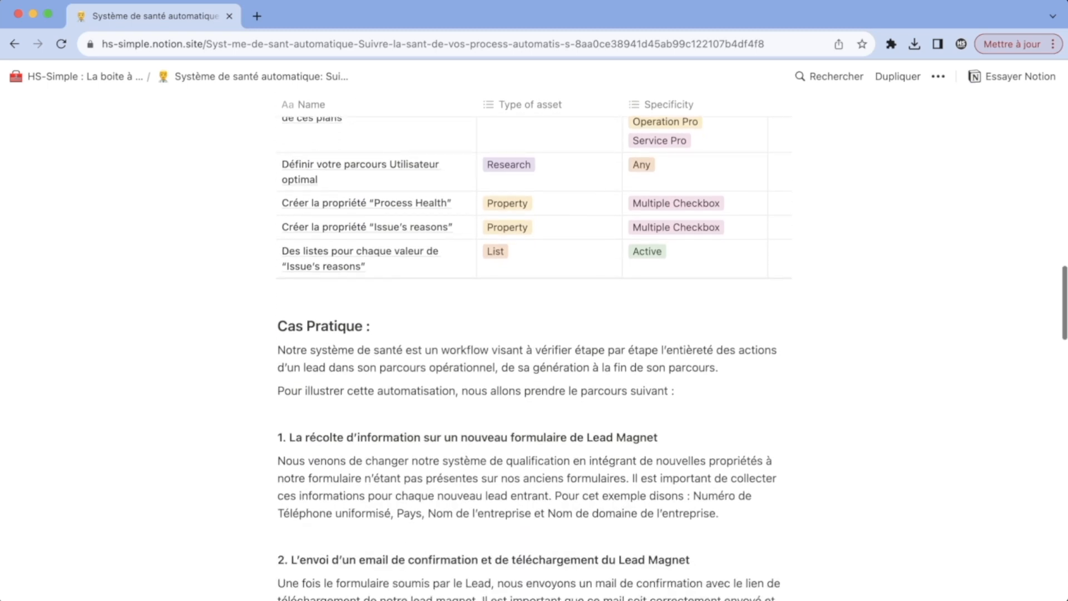
scroll(534, 345, "down", 9)
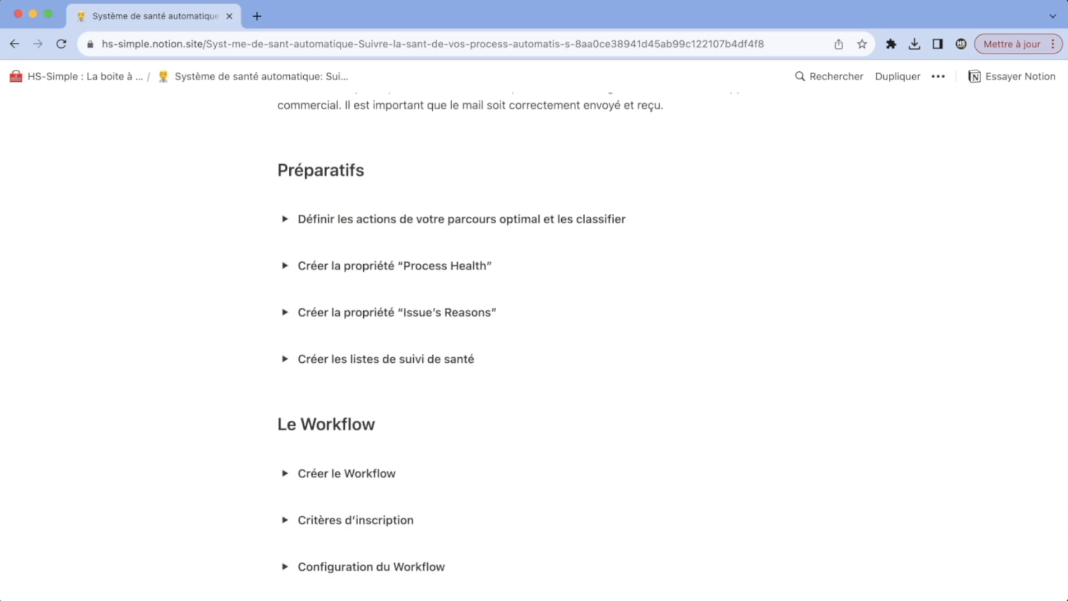
Expand the "Créer les listes de suivi de santé" section of the Notion guide and read on from there
left_click(285, 359)
scroll(285, 359, "down", 1)
scroll(534, 333, "down", 4)
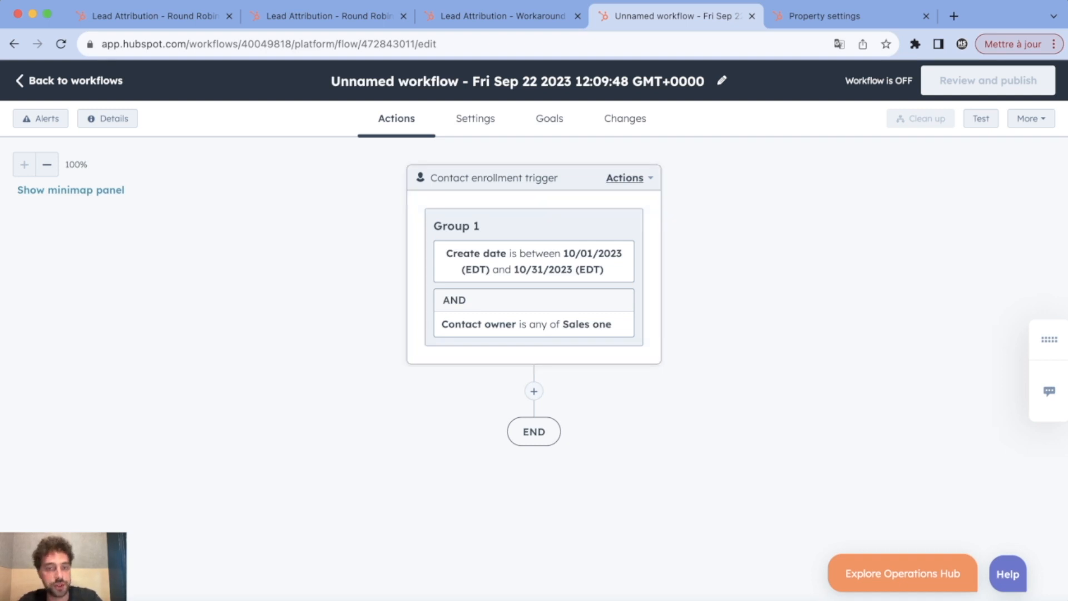
In the HubSpot workflow, add a Rotate record to owner action directly below the contact enrollment trigger
left_click(533, 391)
scroll(167, 361, "down", 5)
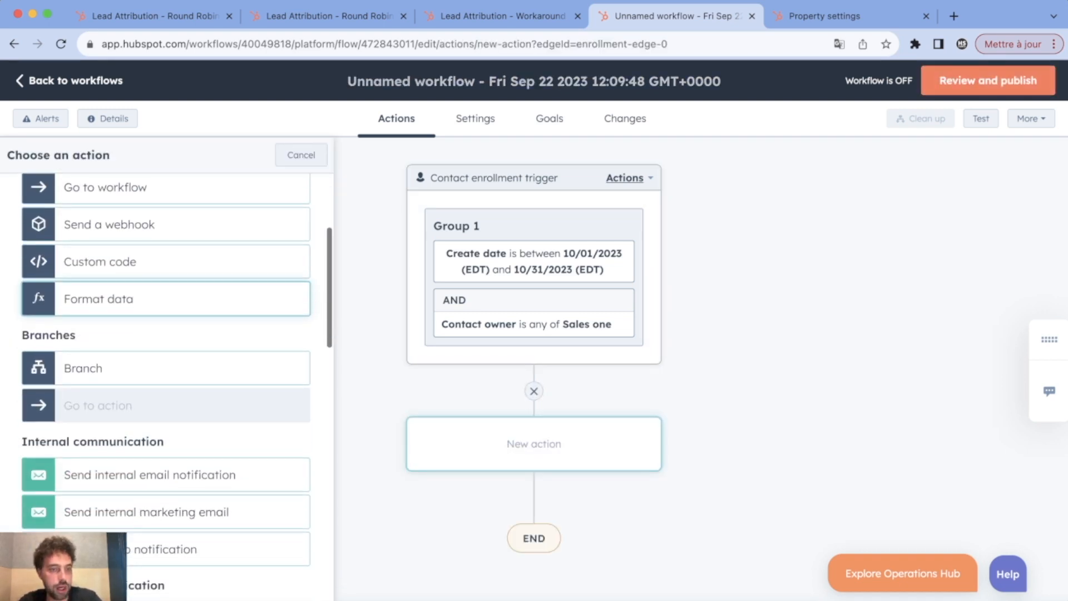
scroll(167, 417, "down", 4)
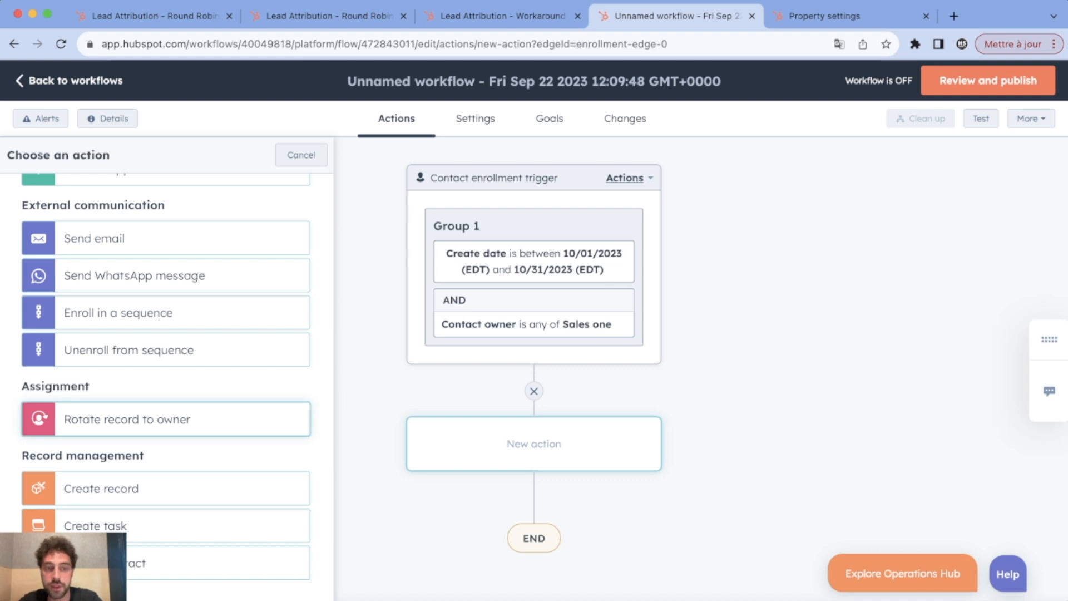
left_click(167, 419)
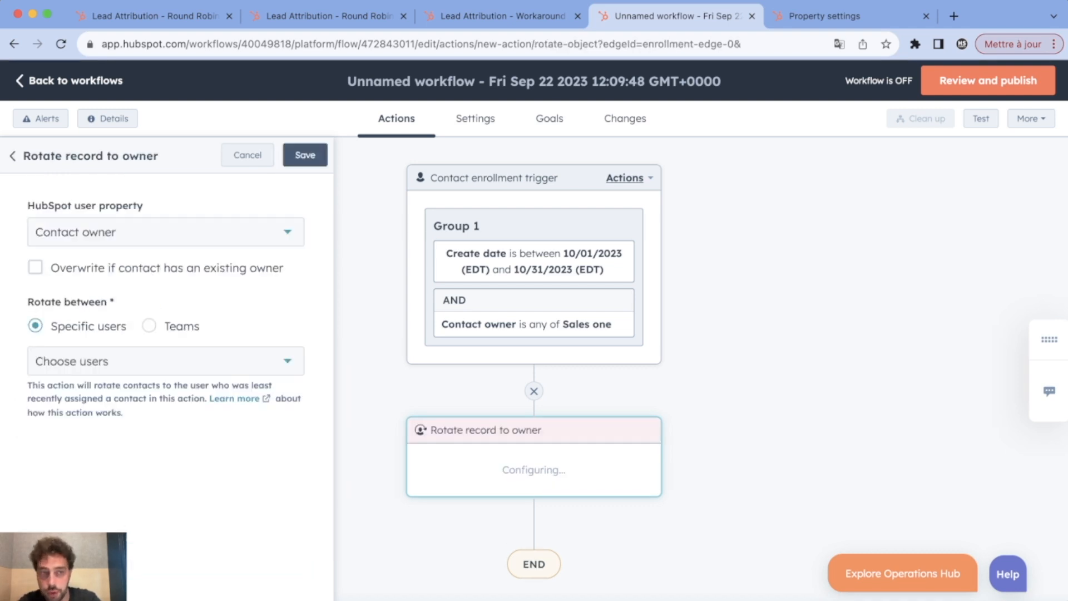
Set the rotation to the specific user Sales Two and the first listed user, and save the action
left_click(167, 361)
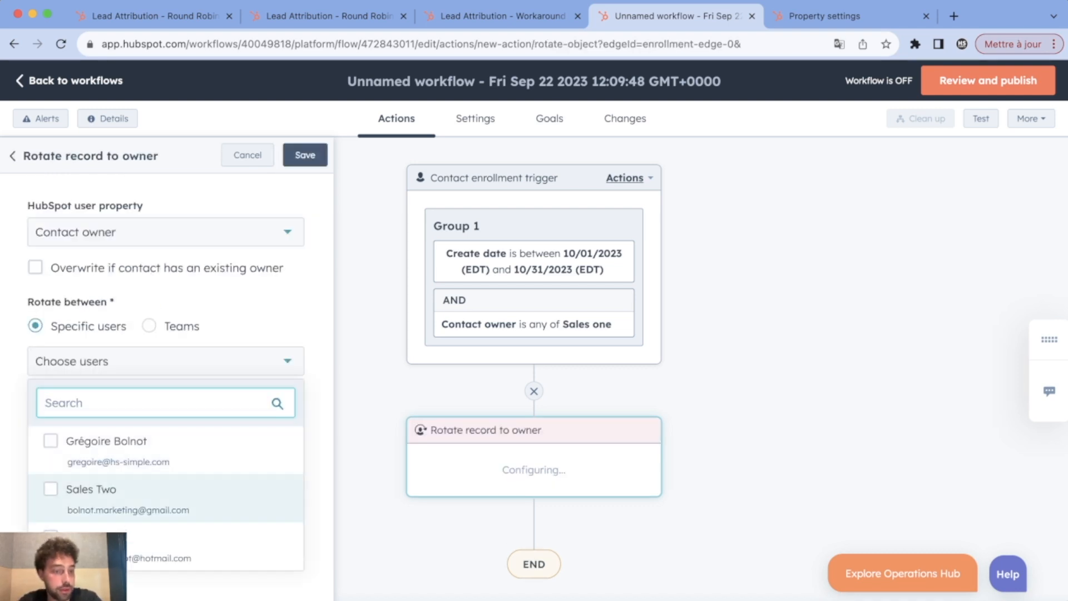
left_click(91, 489)
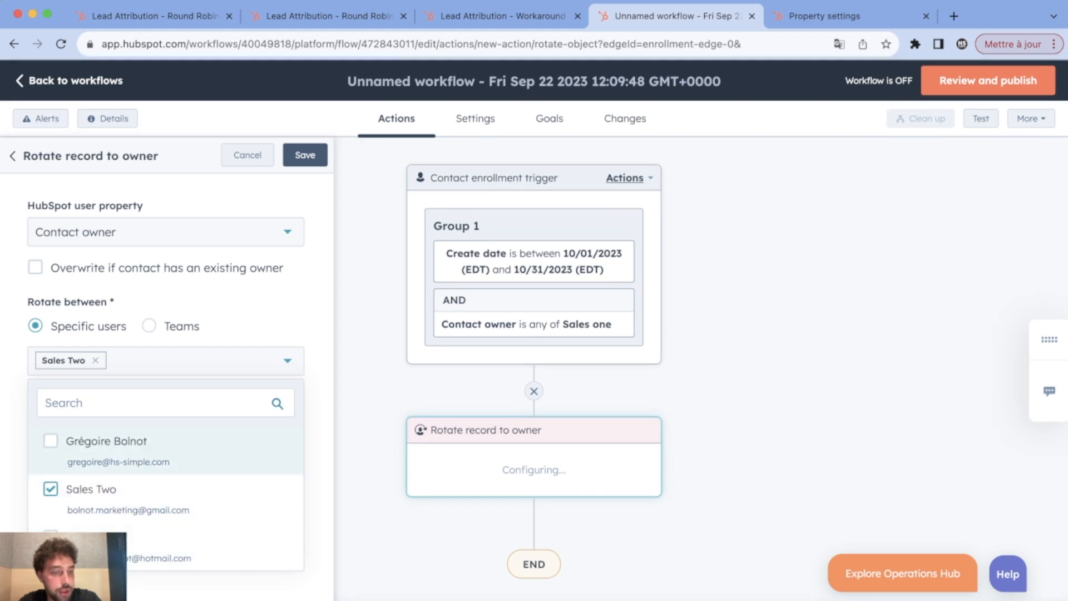
left_click(51, 441)
key("Escape")
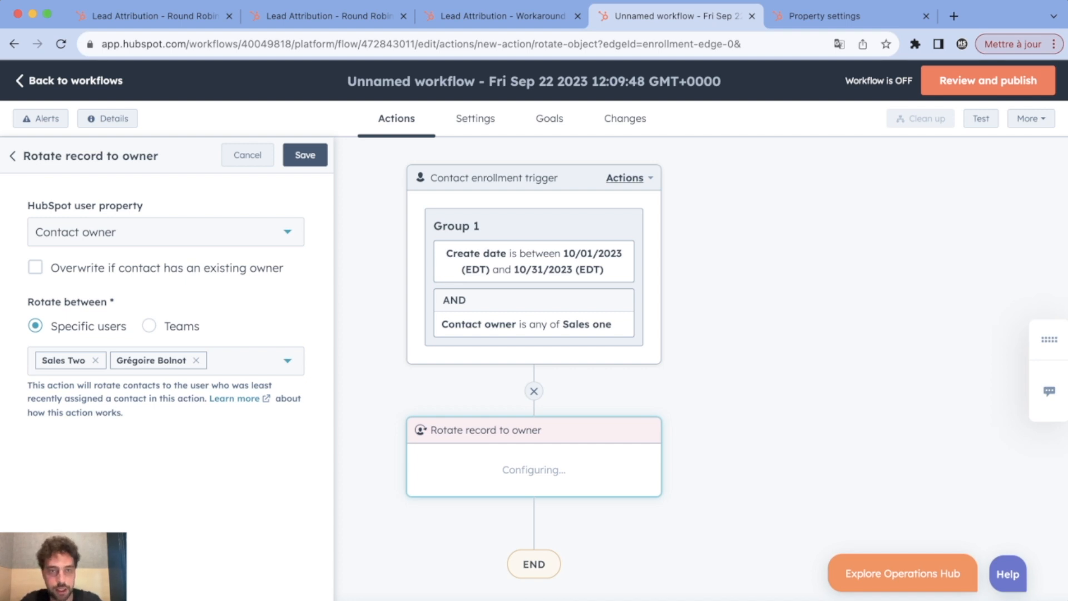
left_click(305, 155)
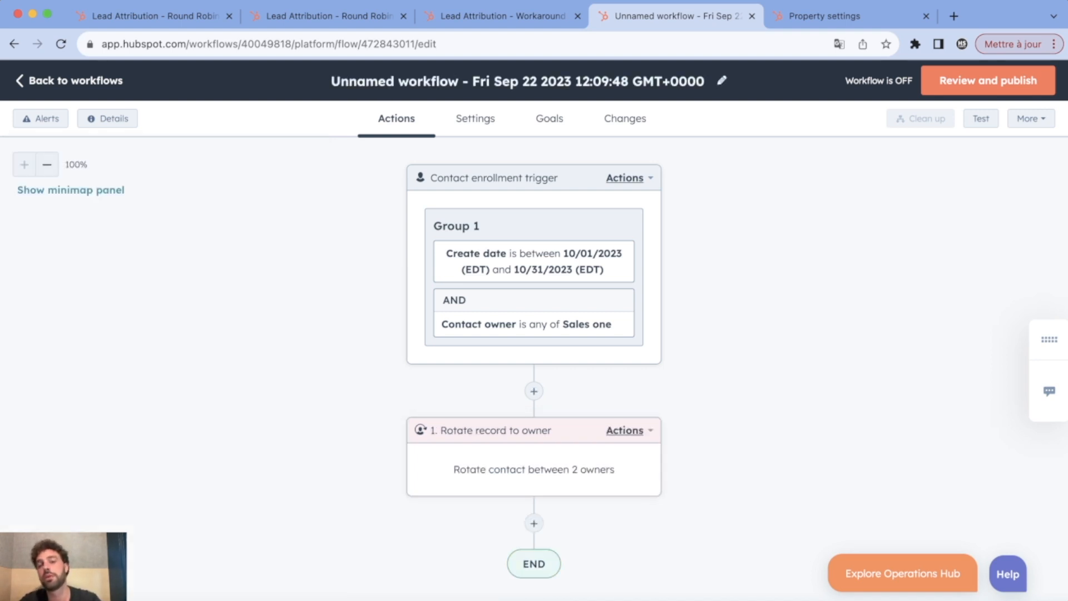
Delete the Rotate record to owner action and everything after it from the workflow
left_click(624, 430)
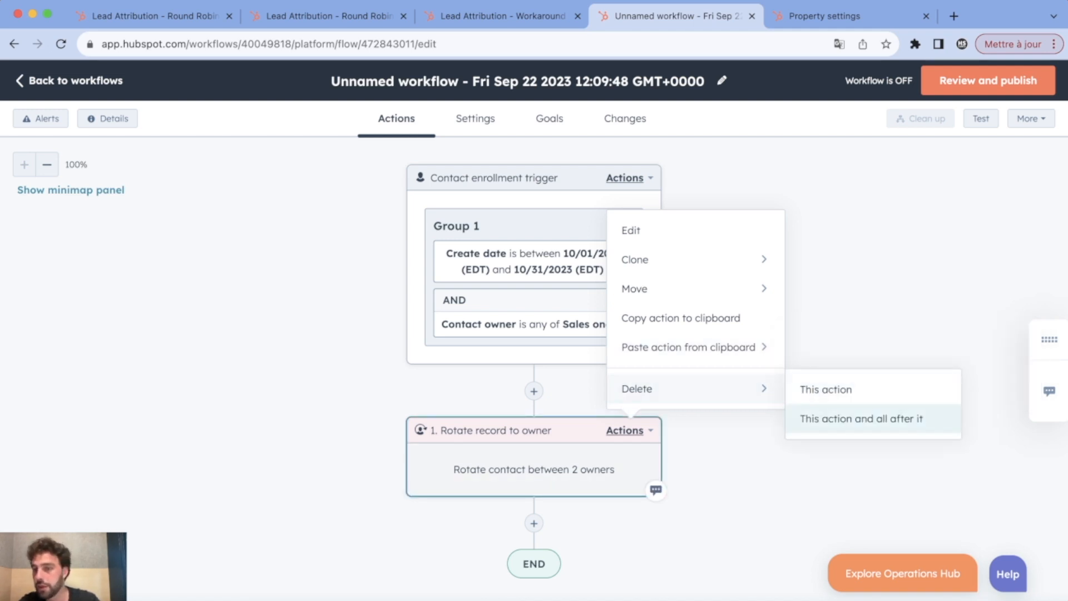
left_click(861, 418)
left_click(543, 380)
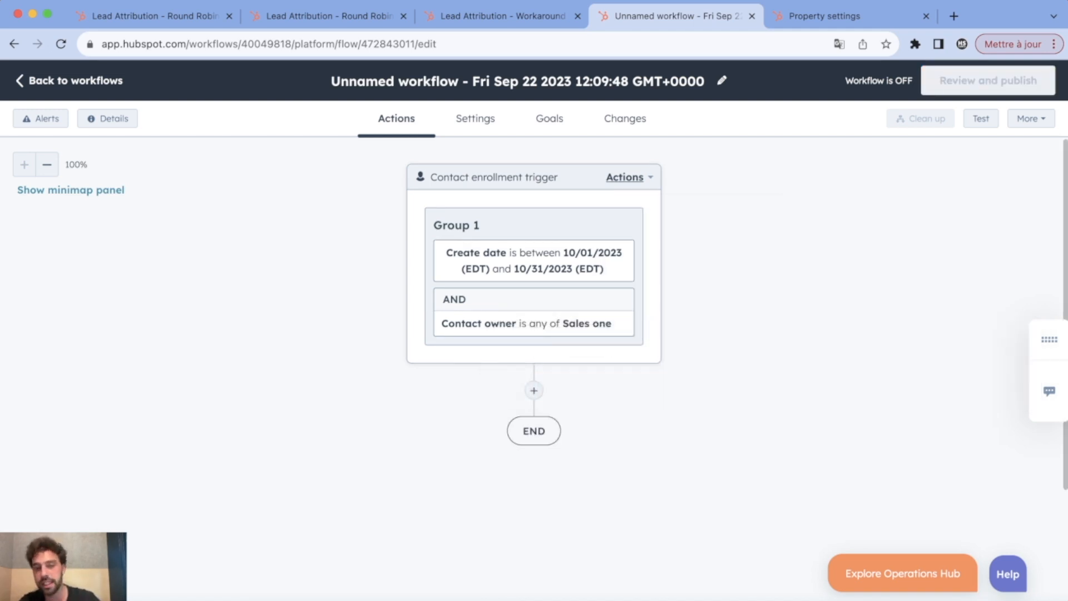
Add a branch based on matching filter criteria below the enrollment trigger and name its first branch "50% 1"
left_click(534, 390)
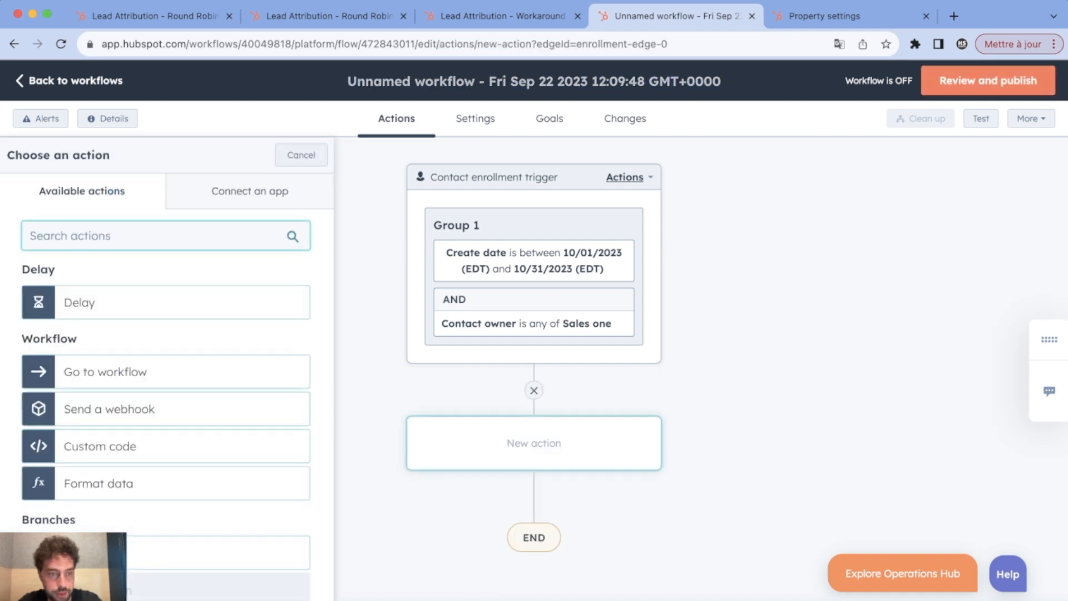
scroll(167, 322, "down", 3)
left_click(139, 429)
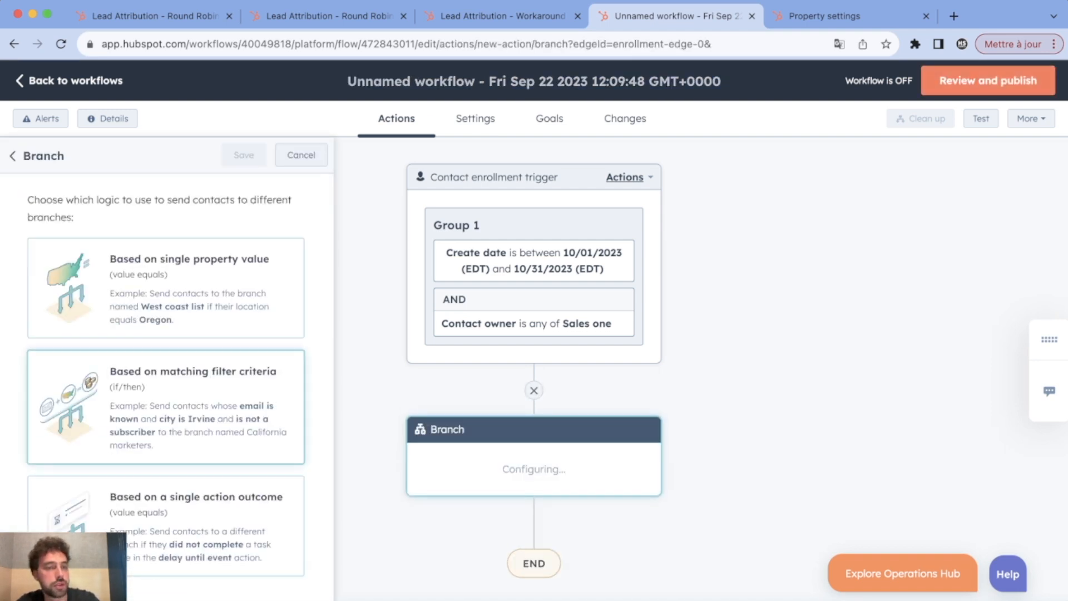
left_click(167, 406)
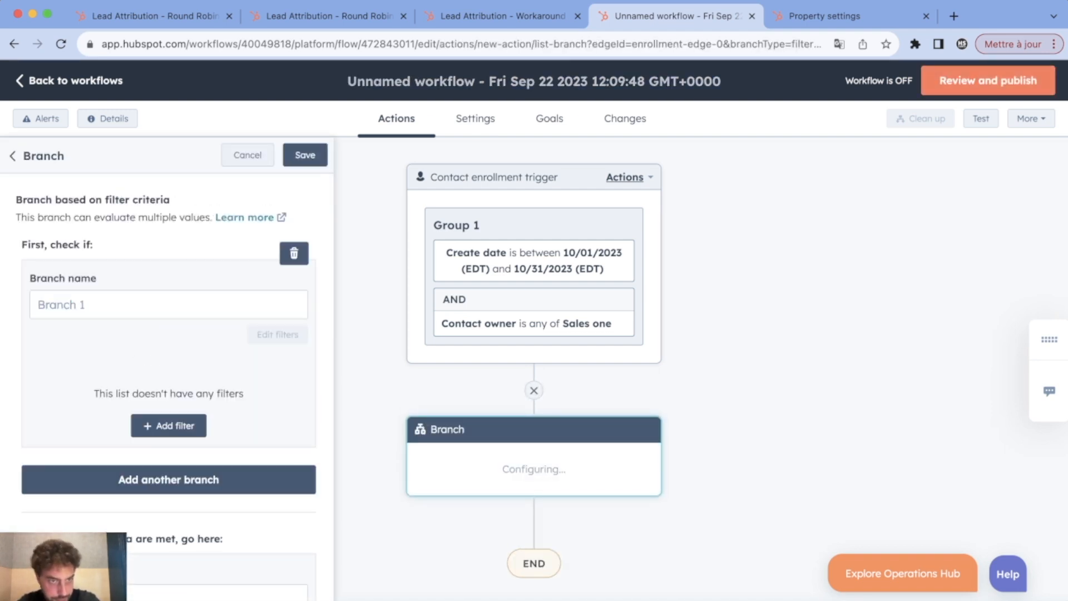
left_click(168, 305)
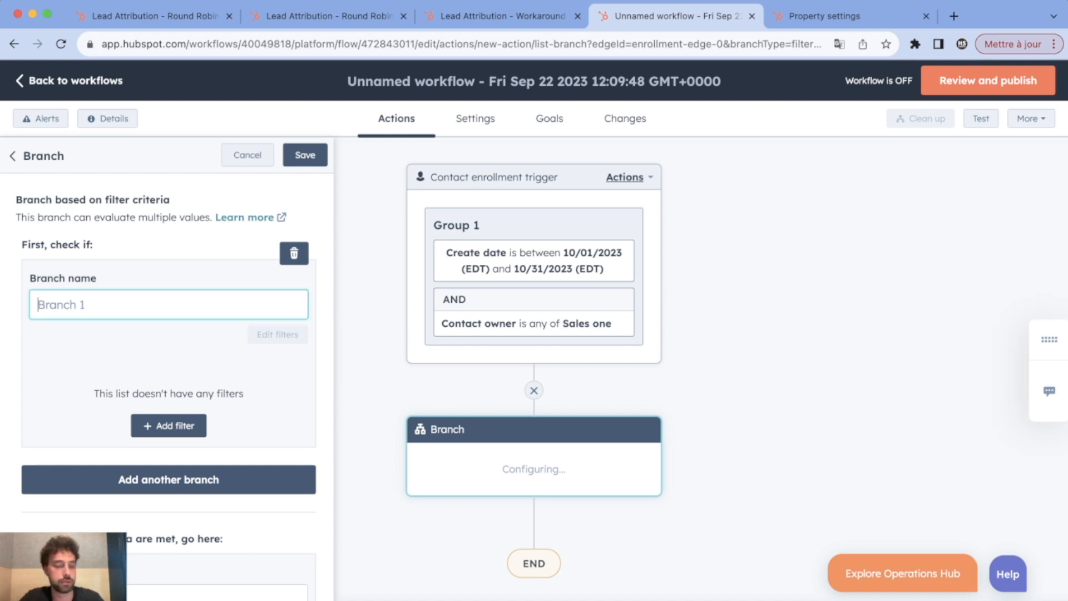
type("50")
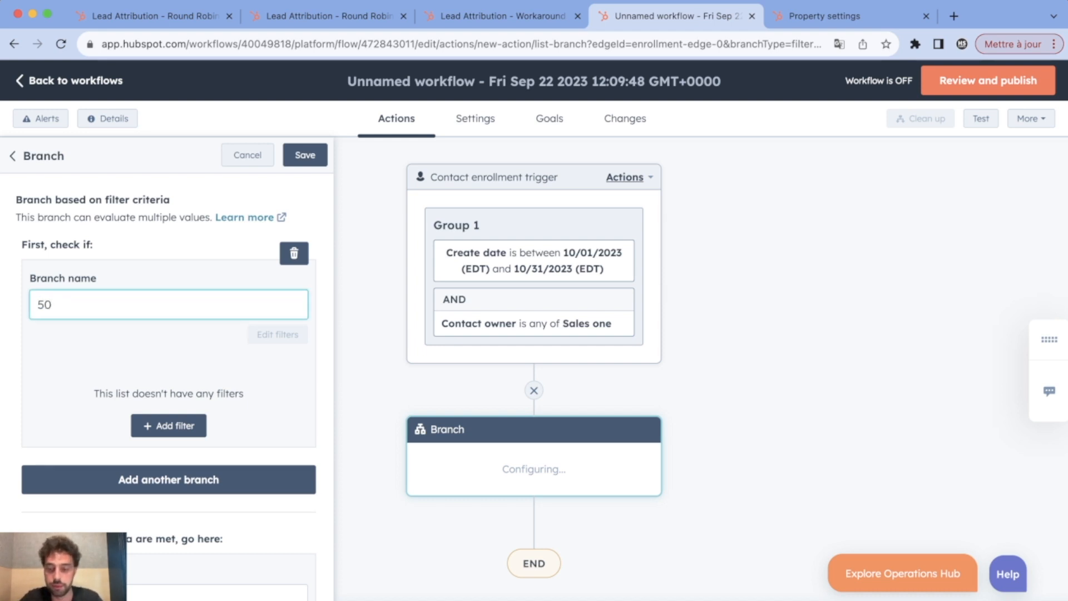
type("% 1")
Add a filter on the Phone number contact property to the "50% 1" branch
left_click(168, 426)
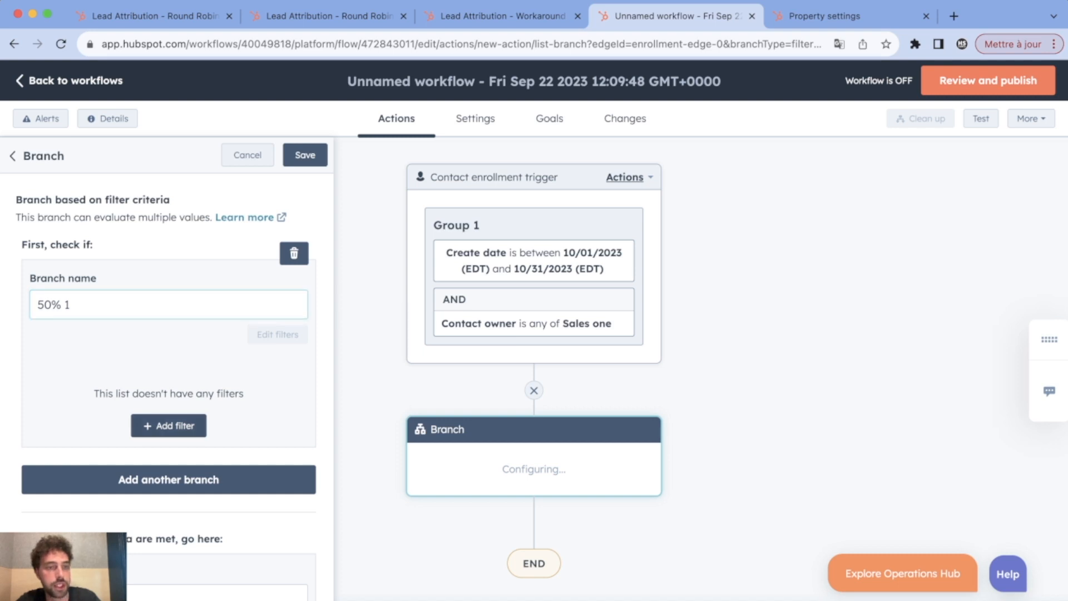
left_click(408, 336)
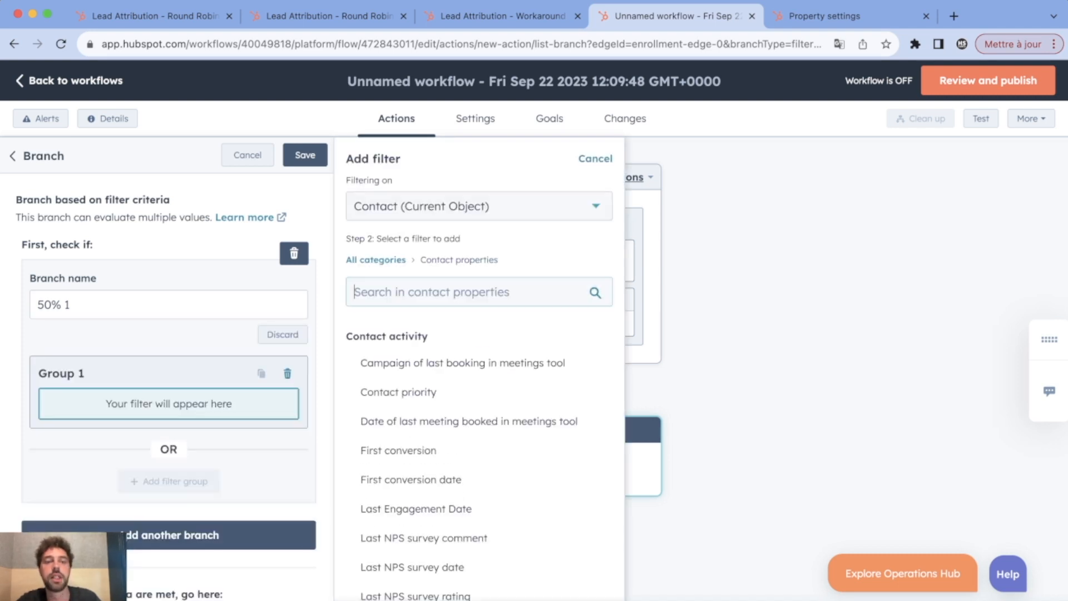
type("ophon")
key("BackSpace")
key("BackSpace")
key("BackSpace")
key("BackSpace")
key("BackSpace")
type("phone")
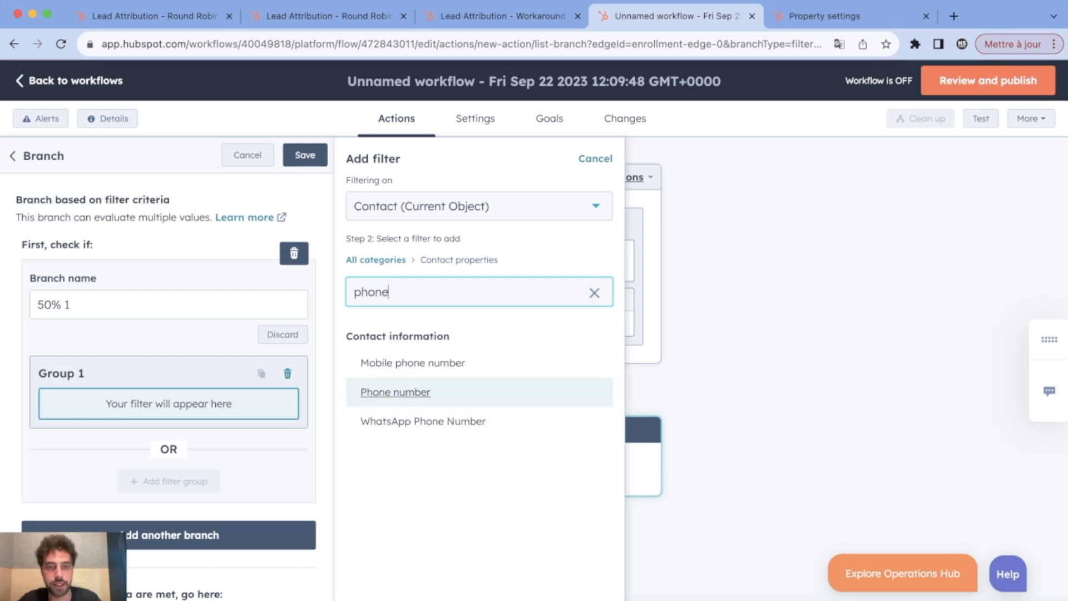
left_click(395, 392)
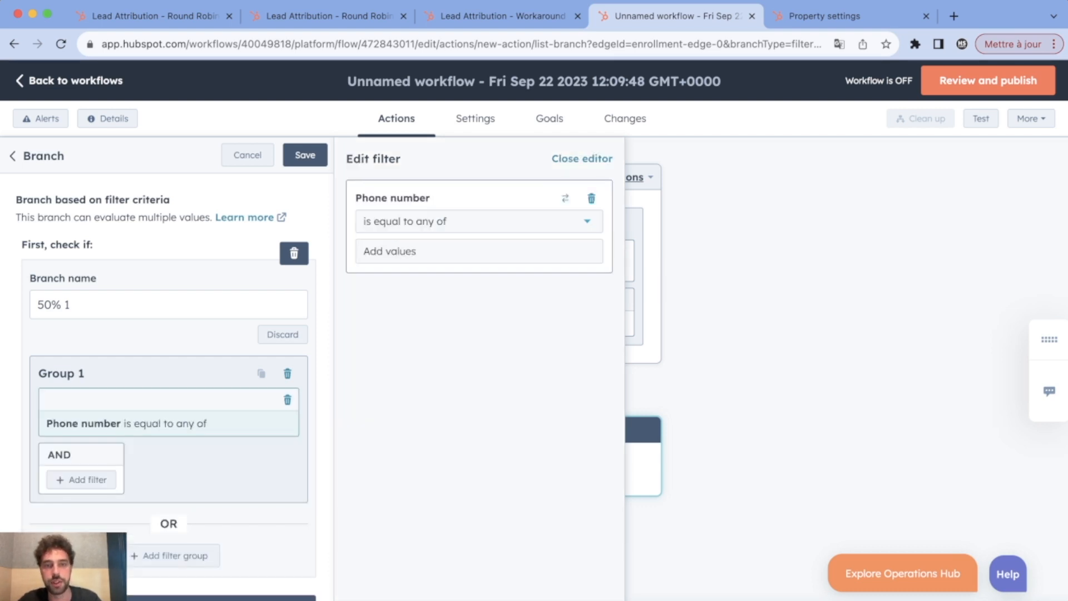
Set the "50% 1" phone number filter to "ends with any of" the values 0, 1, 2, 3 and 4
left_click(479, 221)
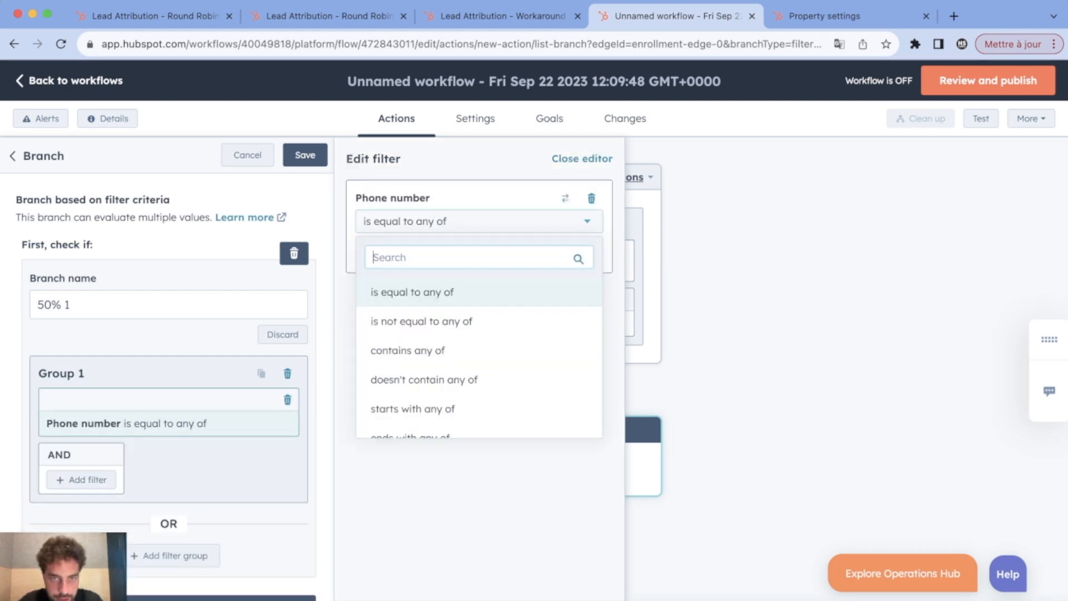
scroll(479, 350, "down", 2)
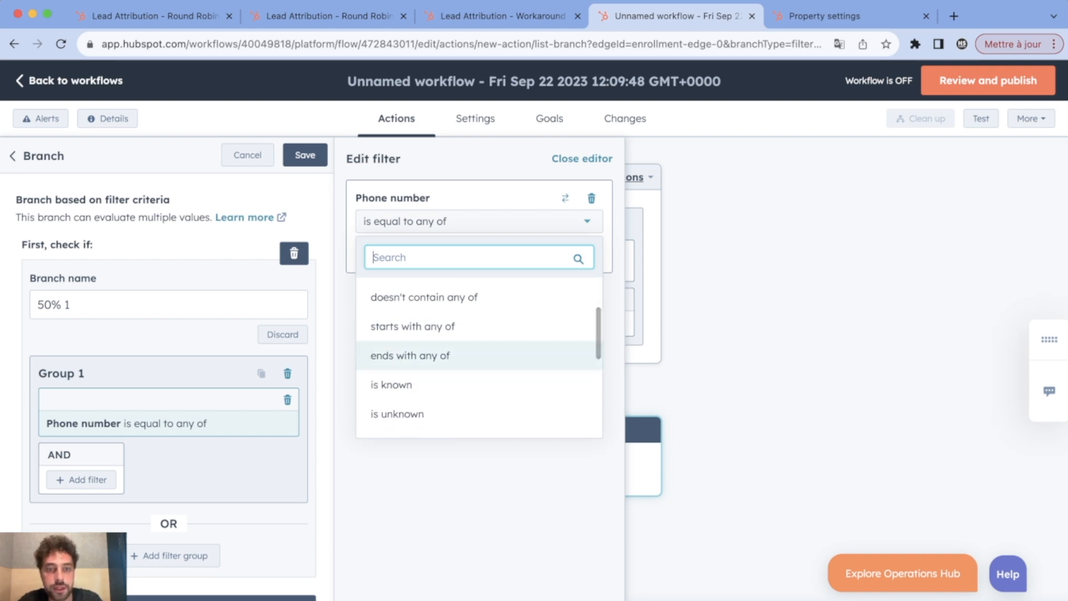
left_click(410, 355)
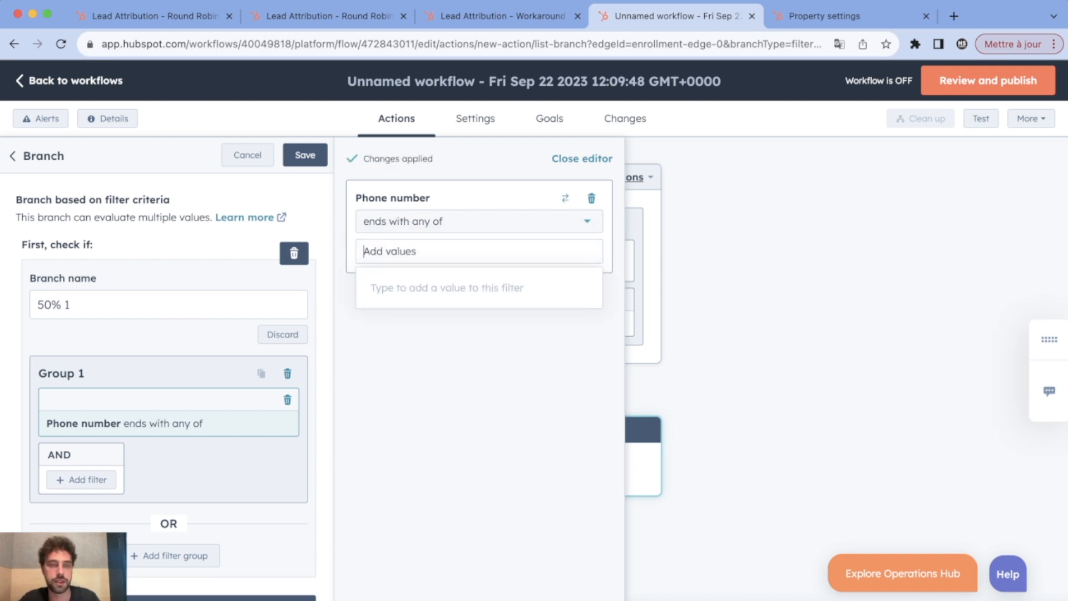
type("0")
key("Return")
type("1")
key("Return")
type("2")
key("Return")
type("3")
key("Return")
type("4")
key("Return")
key("Escape")
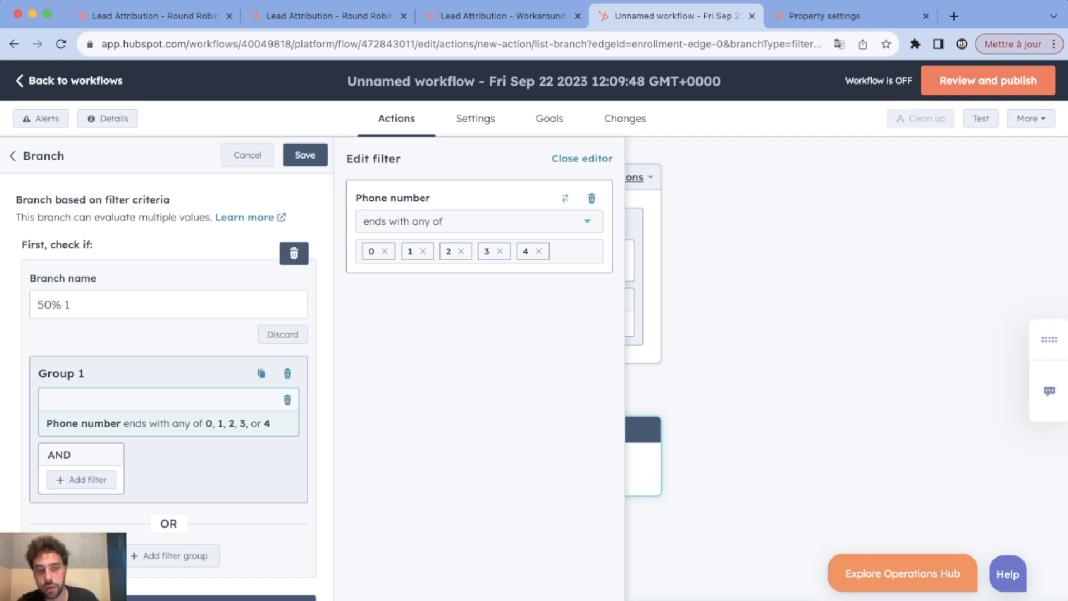
Add a second branch to the branch action and name it "50% 2"
scroll(166, 362, "down", 3)
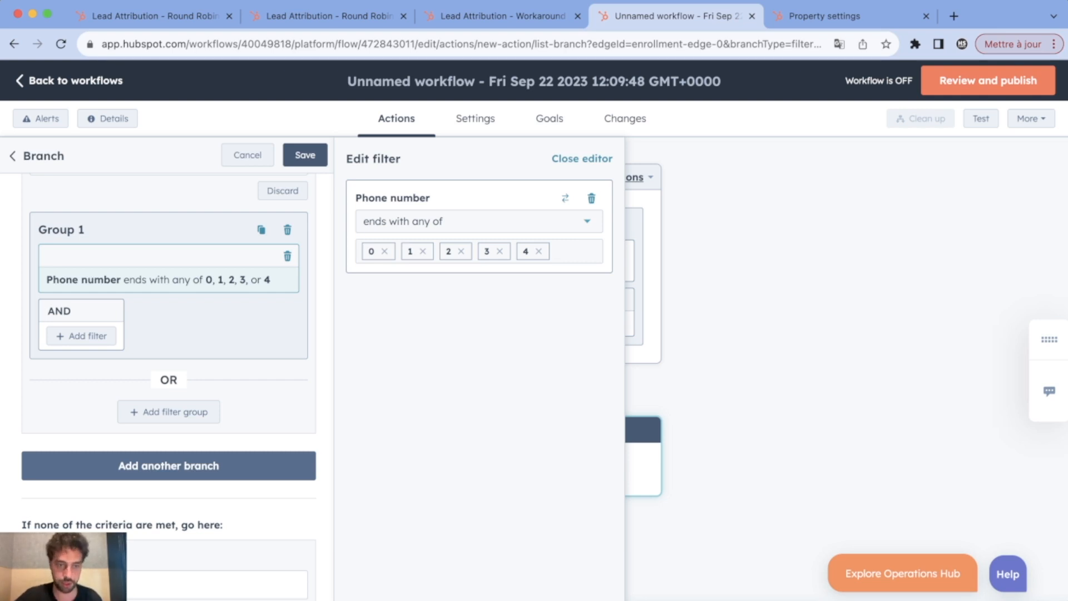
left_click(169, 466)
scroll(168, 466, "down", 2)
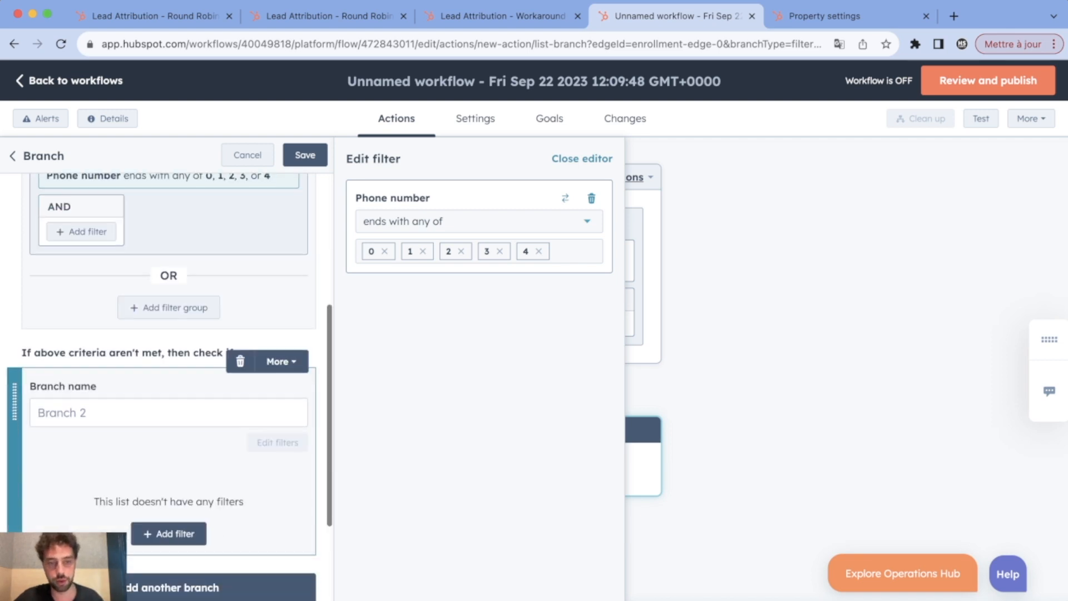
left_click(169, 404)
type("50")
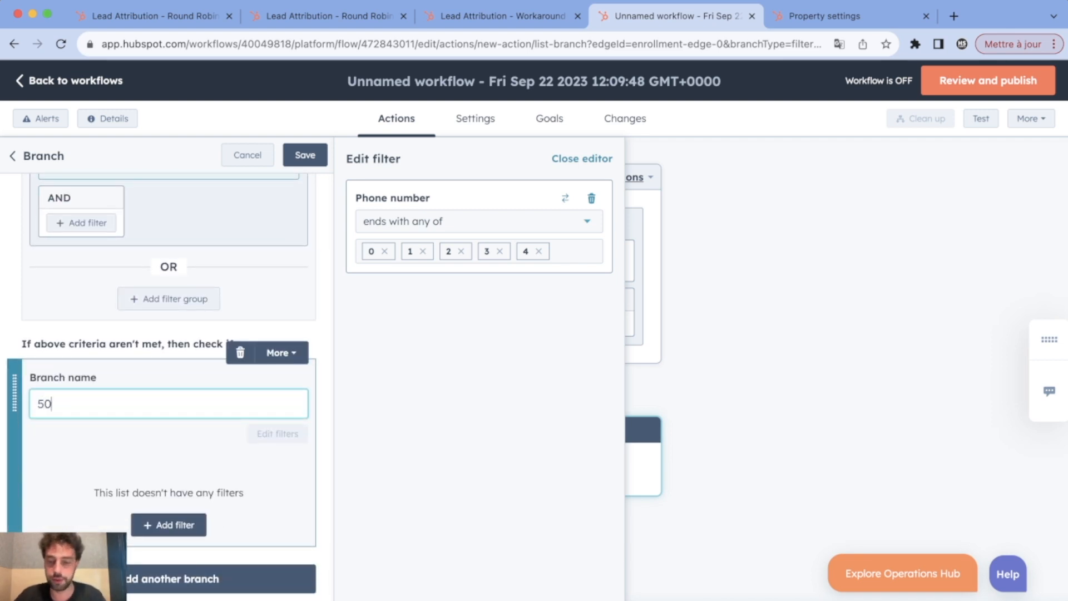
type("% 2")
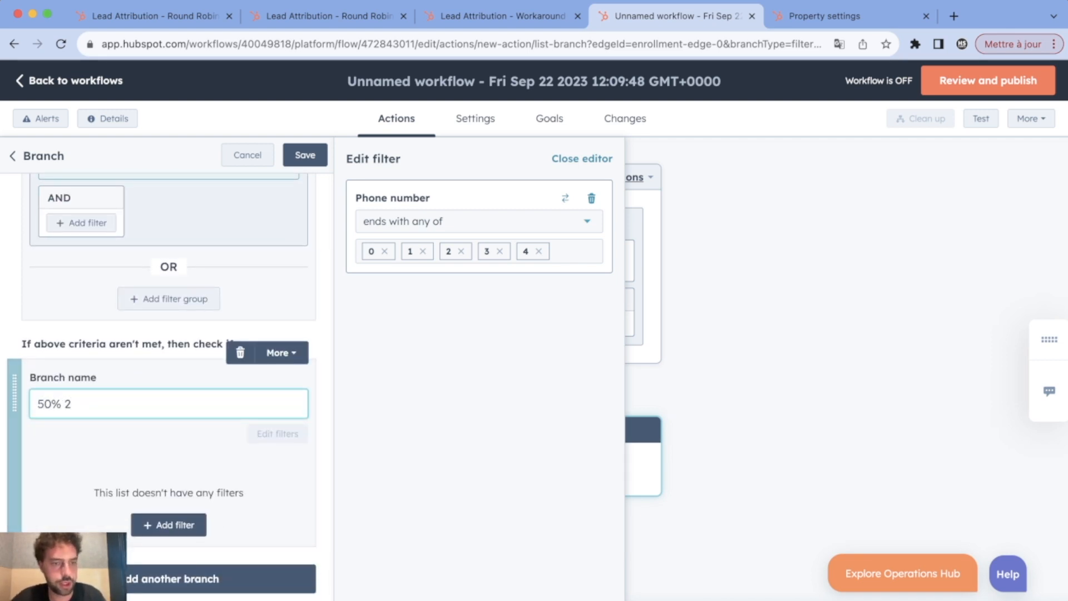
Add a filter on the Phone number contact property to the "50% 2" branch
left_click(169, 525)
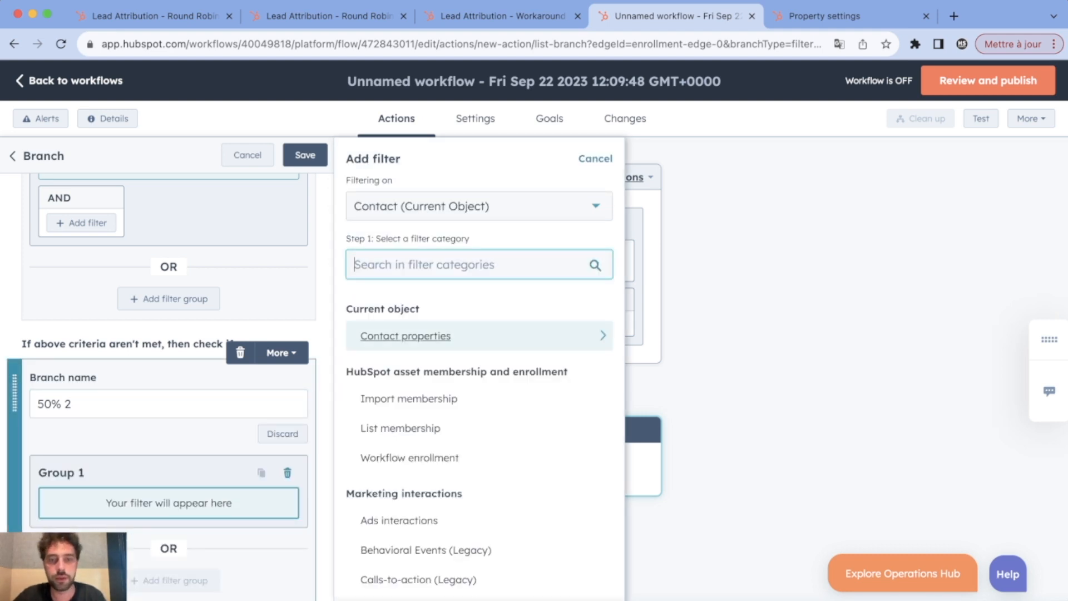
left_click(405, 335)
type("phone")
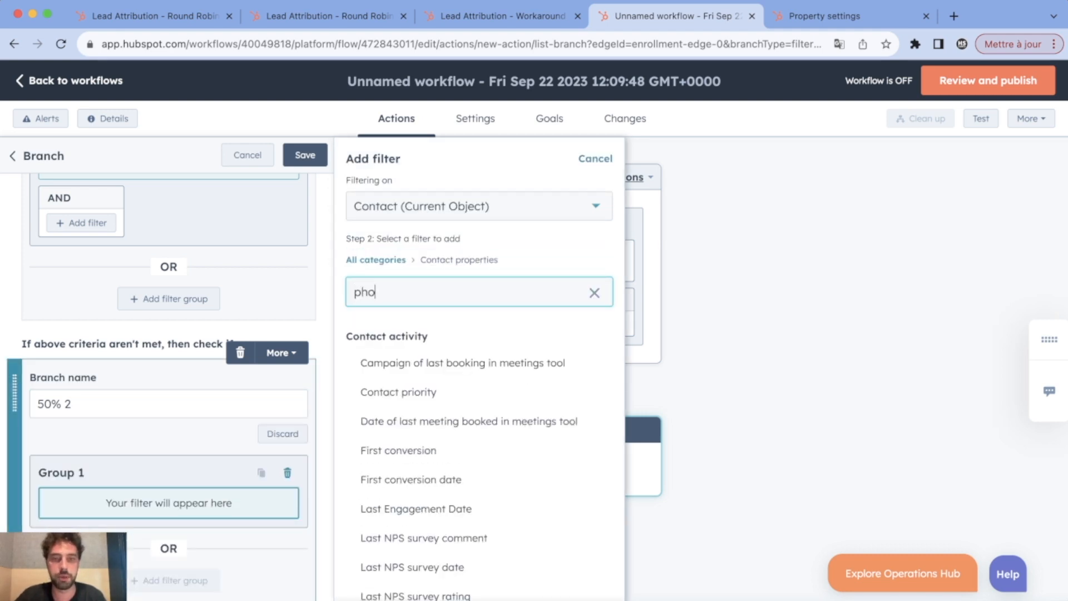
left_click(395, 392)
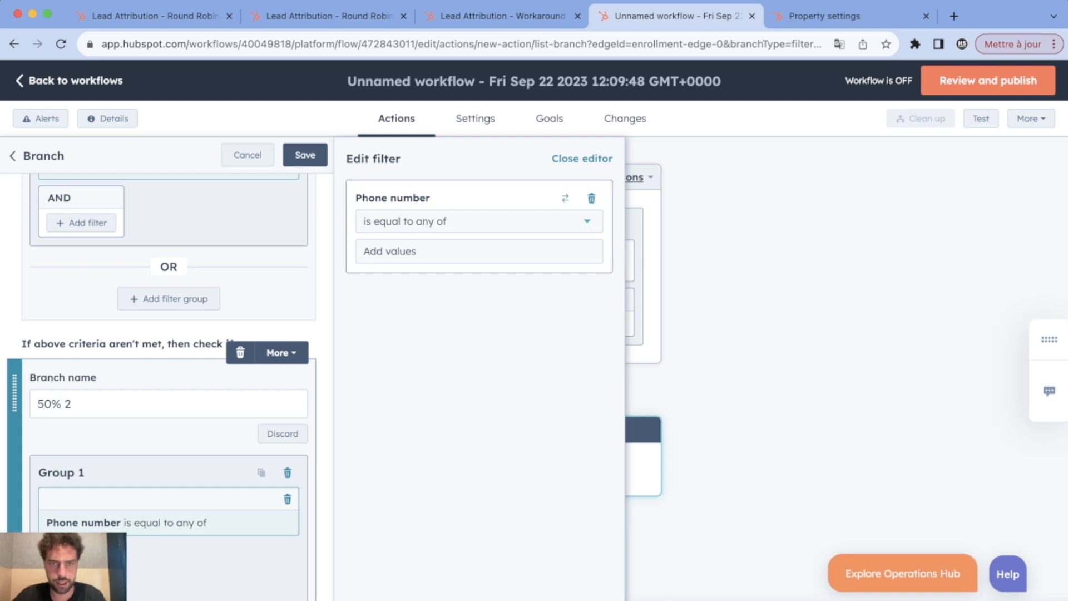
Set the "50% 2" phone number filter to "ends with any of" 5, 6, 7, 8 and 9, and save the branch action
left_click(478, 220)
scroll(478, 362, "down", 2)
left_click(406, 391)
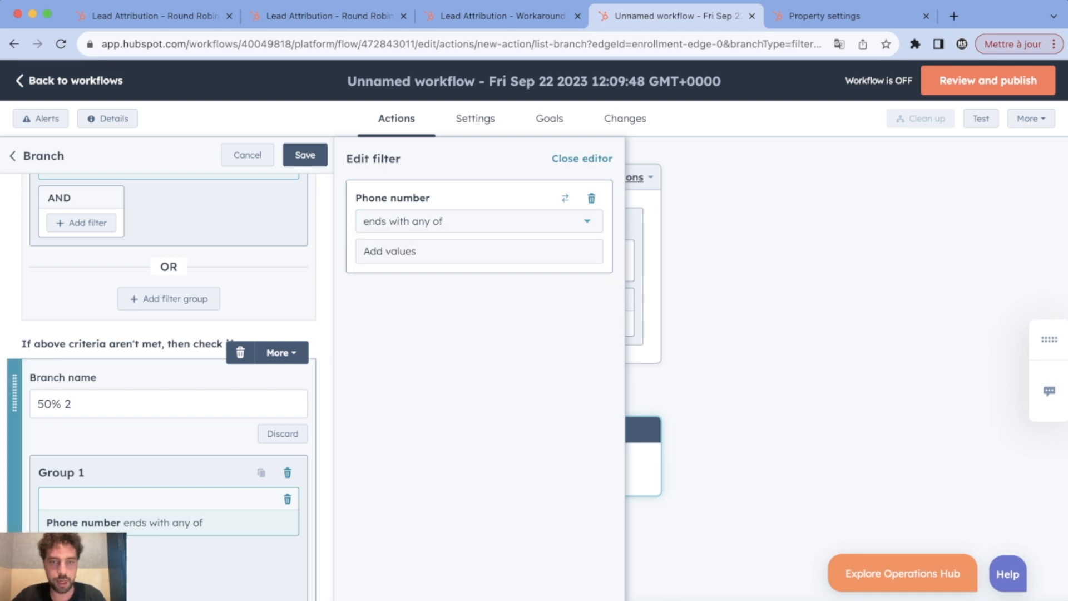
type("5")
key("Return")
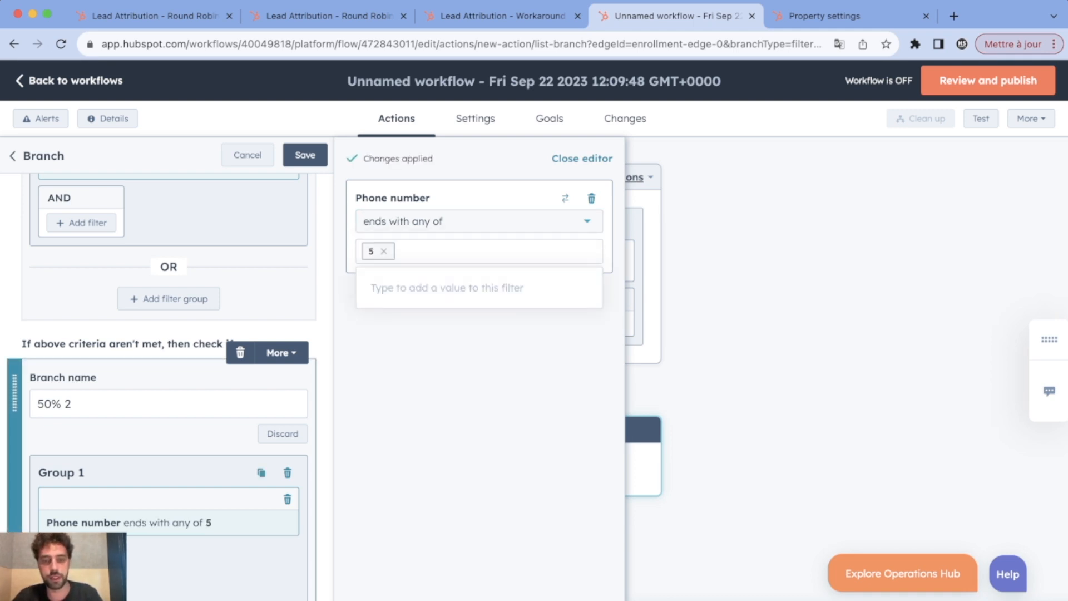
type("6")
key("Return")
type("7")
key("Return")
type("8")
key("Return")
type("9")
key("Return")
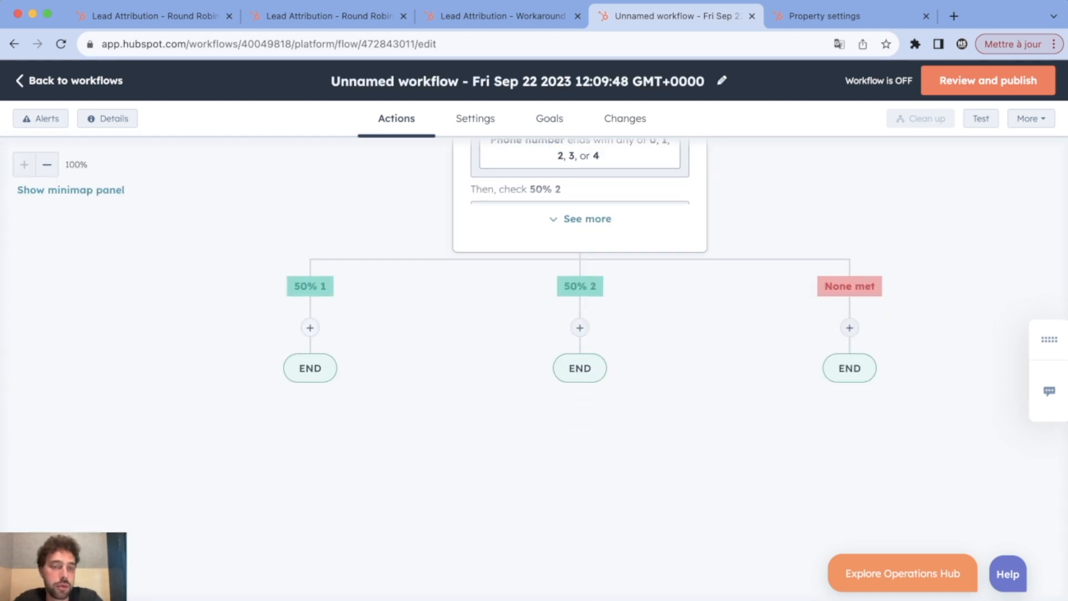
Add a Set property value action to the "50% 1" branch that targets the contact's Contact owner property
left_click(309, 328)
scroll(279, 410, "down", 7)
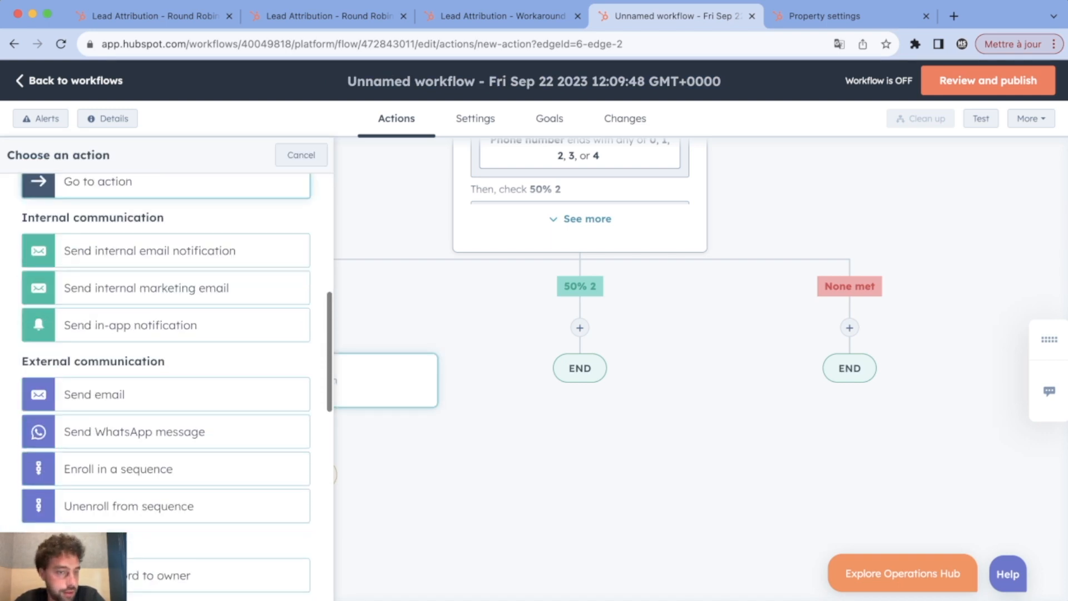
scroll(167, 321, "down", 9)
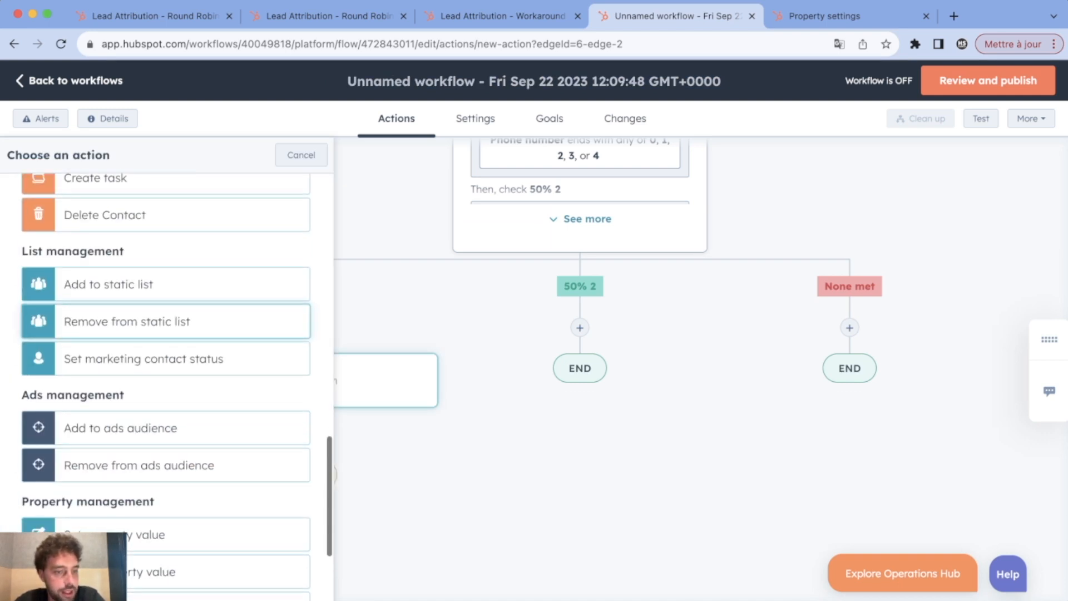
left_click(167, 534)
left_click(166, 296)
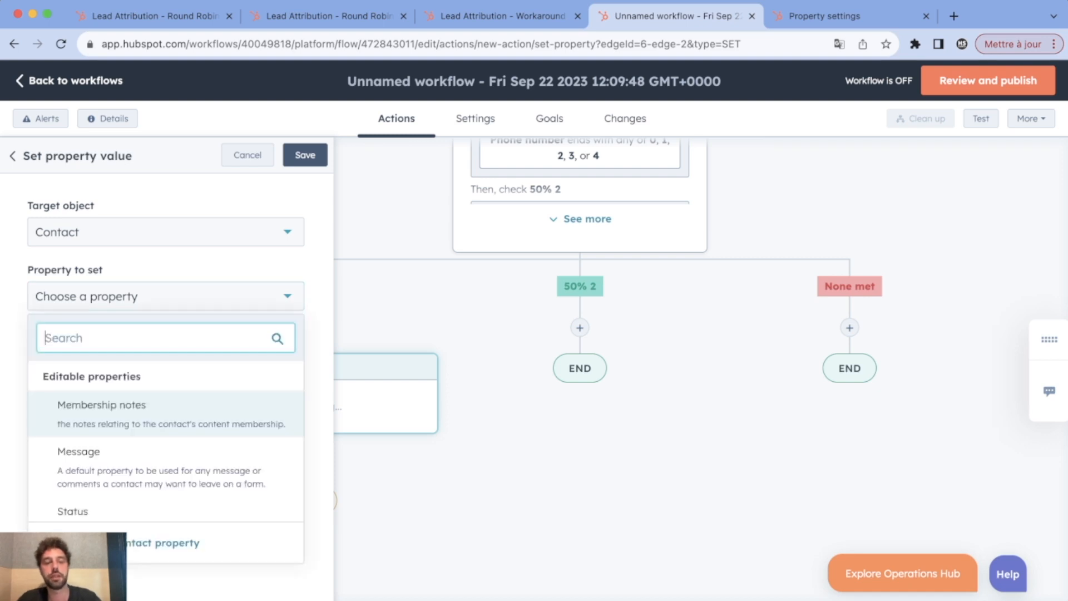
type("contac")
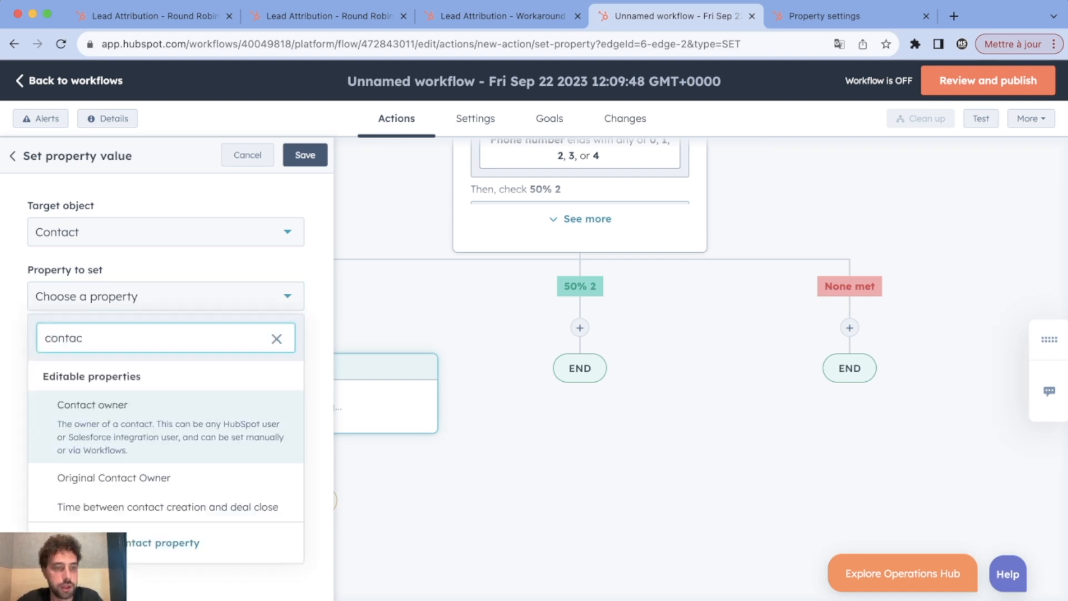
left_click(166, 426)
Assign the sales1 user as contact owner in the "50% 1" branch's action and save it
left_click(165, 360)
scroll(165, 536, "down", 3)
scroll(165, 500, "up", 2)
left_click(112, 463)
left_click(305, 155)
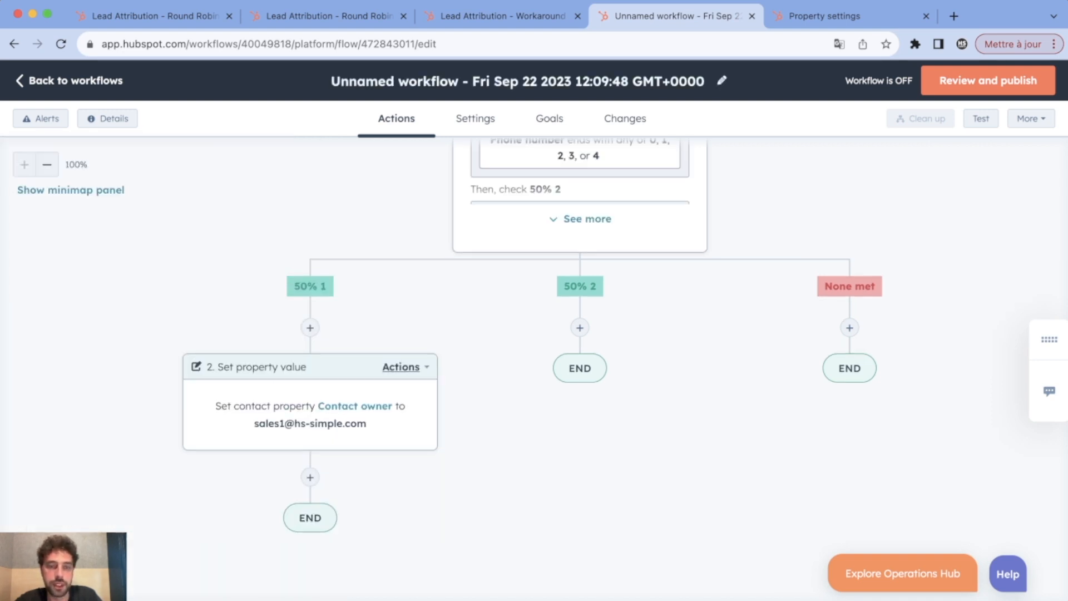
Clone only the "50% 1" branch's Set property value action into the "50% 2" branch and save the placement
left_click(401, 367)
mouse_move(412, 437)
left_click(601, 438)
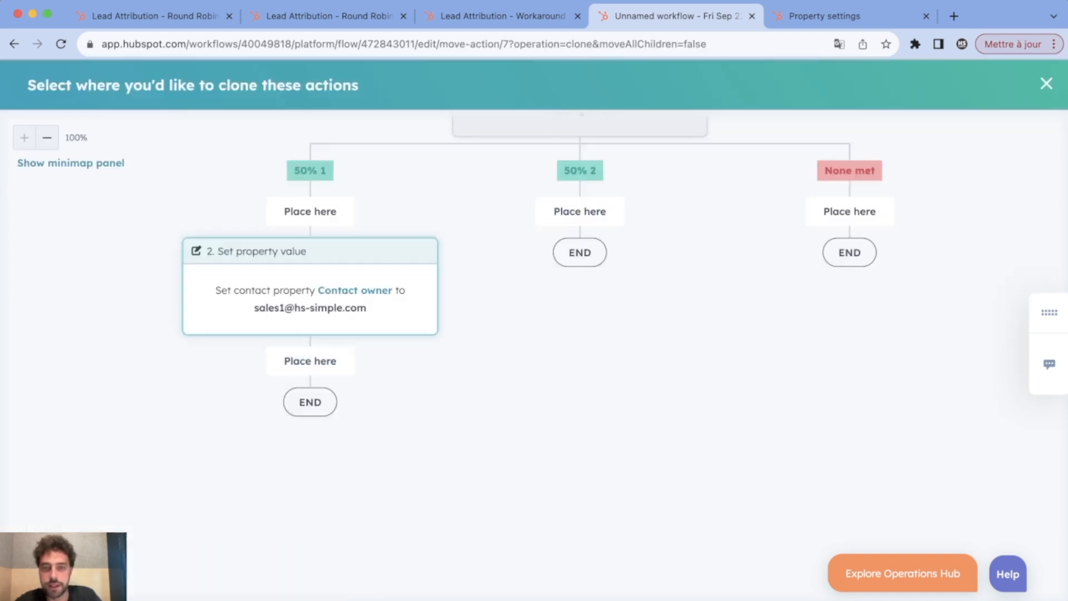
left_click(579, 300)
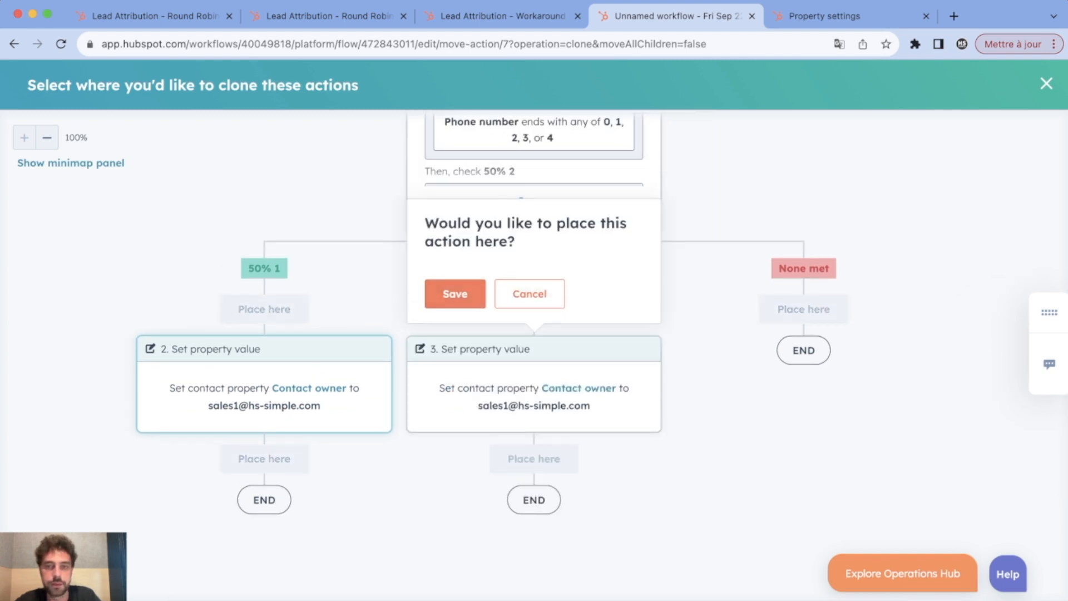
left_click(455, 294)
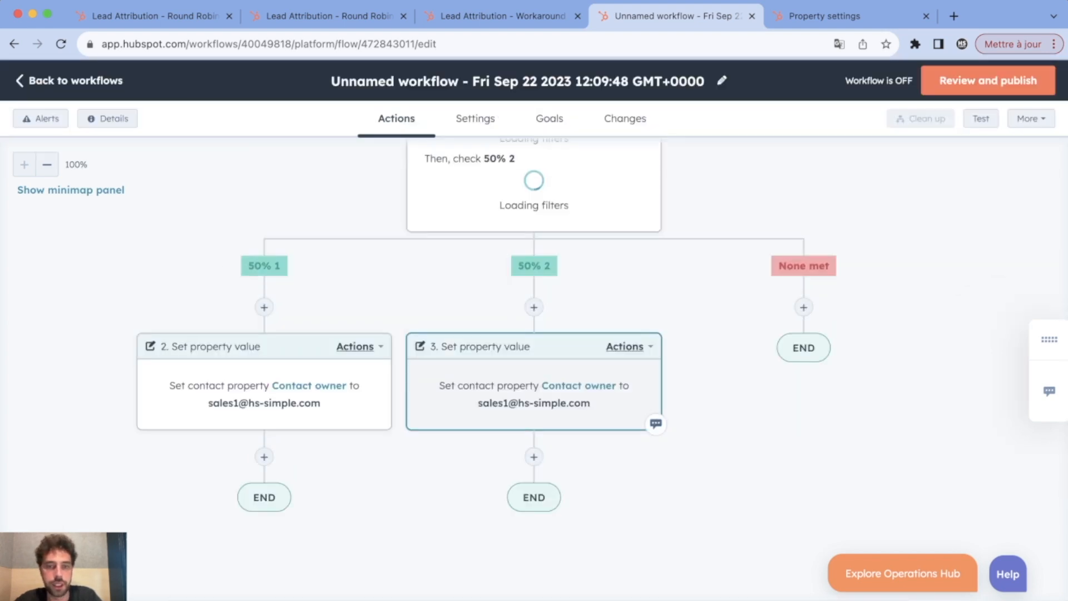
Change the contact owner in the "50% 2" branch's cloned action to the sales2 user and save it
left_click(165, 332)
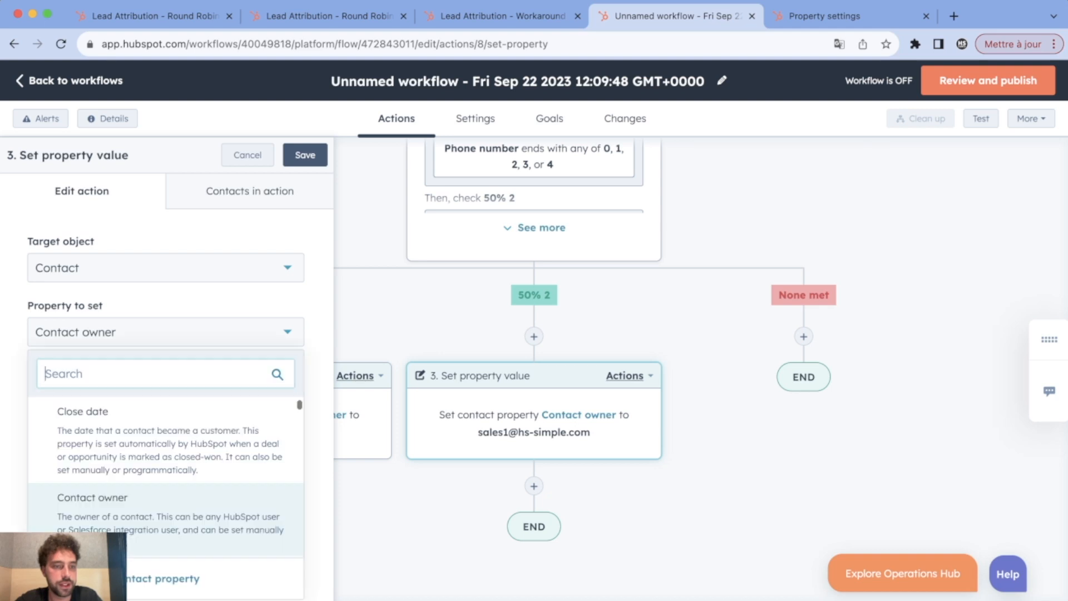
left_click(165, 332)
left_click(166, 396)
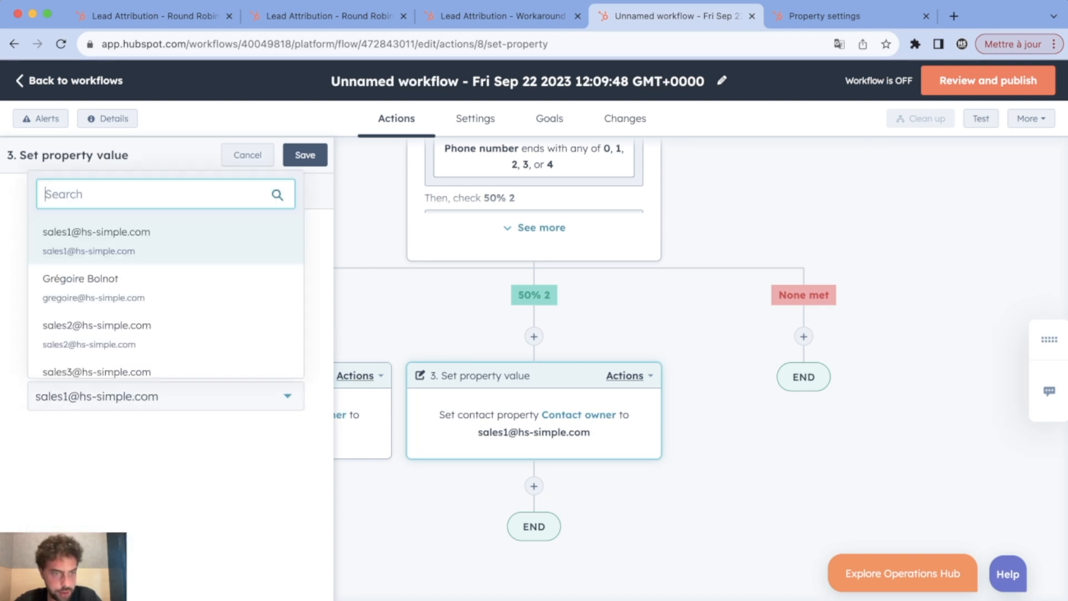
left_click(83, 329)
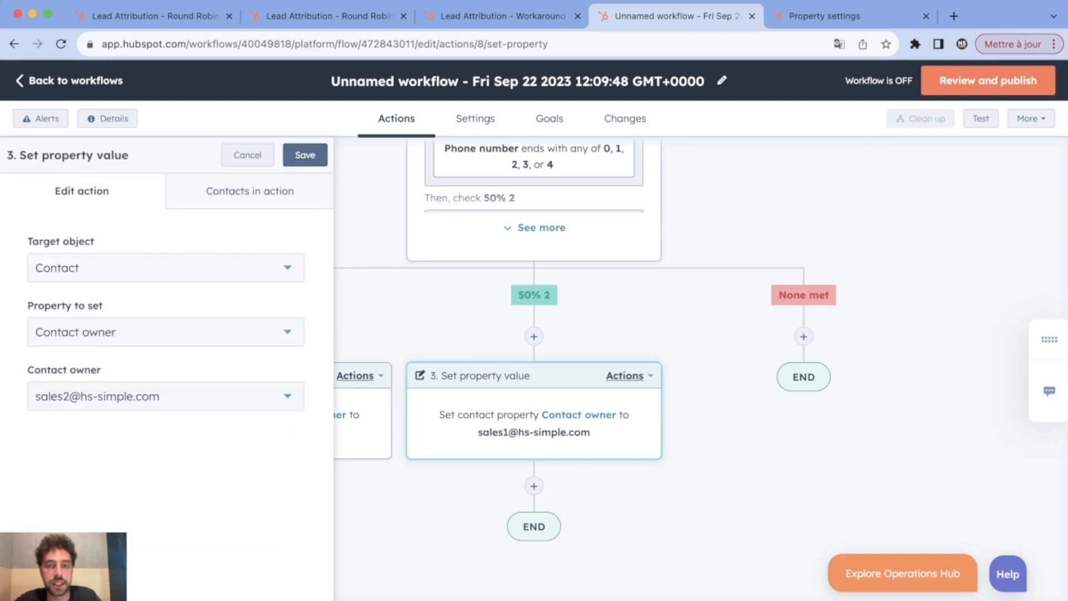
left_click(304, 154)
Review the workflow's enrollment trigger, branch filters and the contact owner actions in both 50% branches
scroll(534, 334, "up", 8)
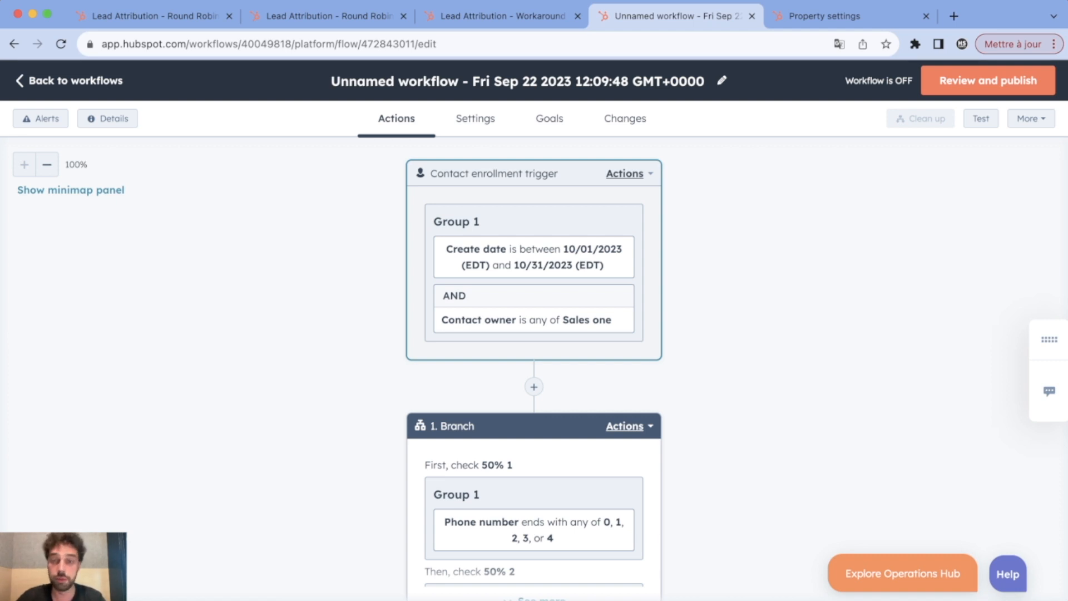
scroll(534, 334, "down", 6)
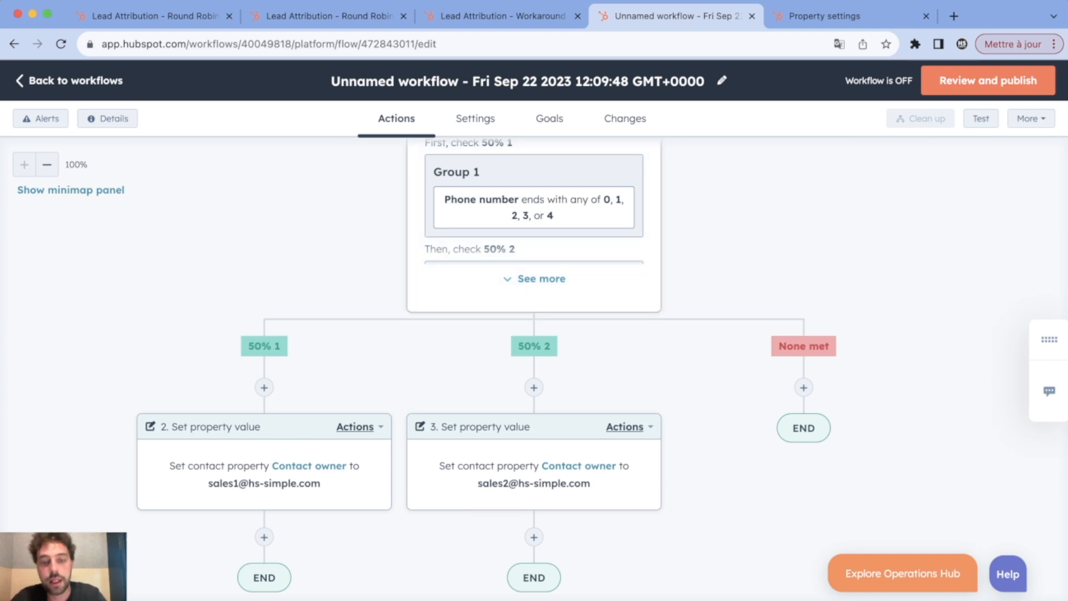
scroll(533, 362, "down", 2)
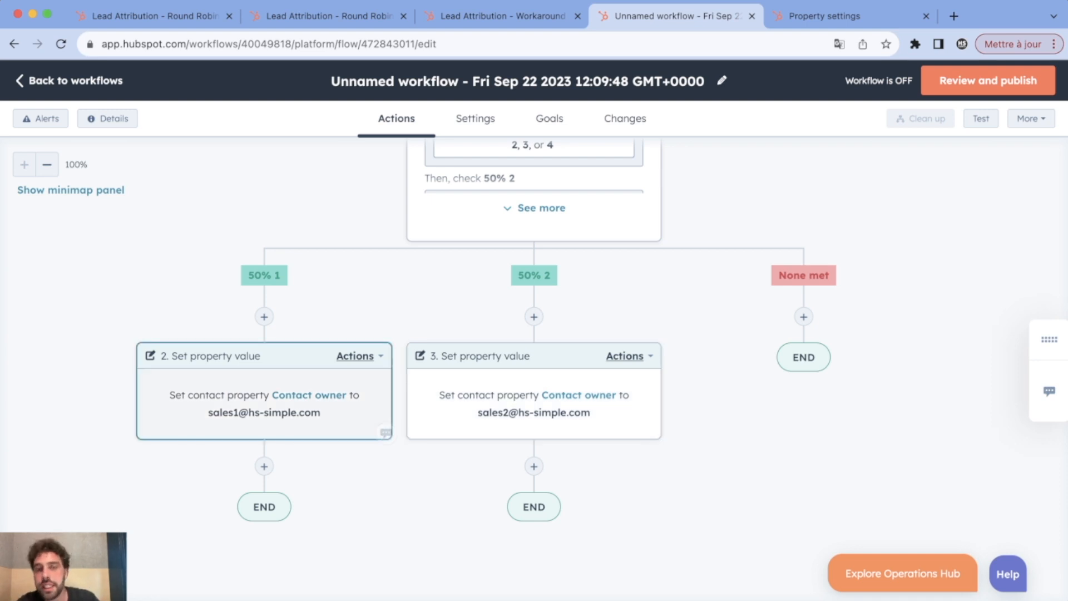
scroll(264, 389, "up", 4)
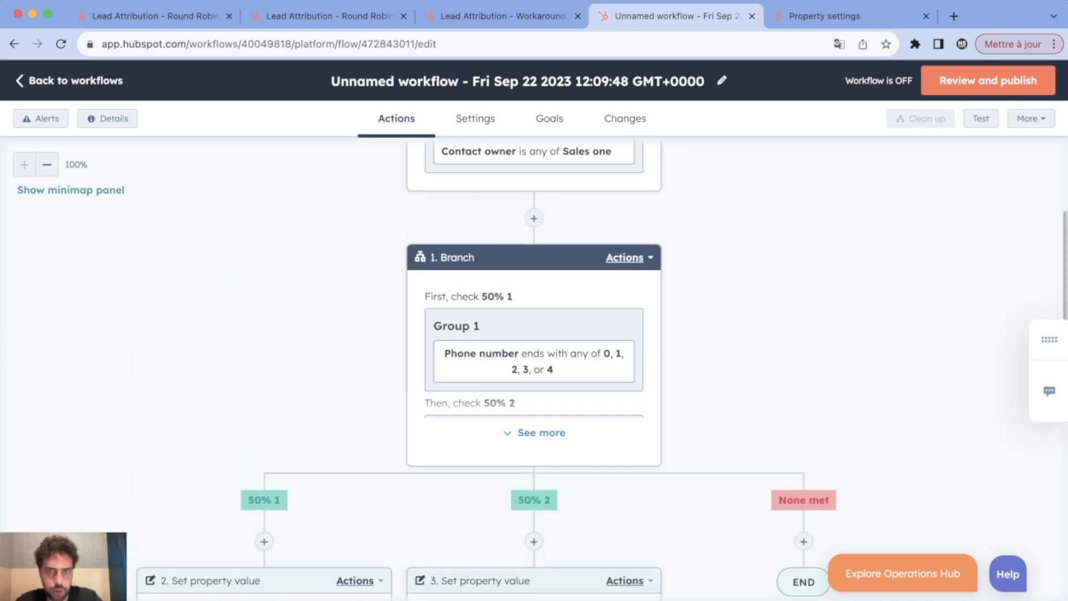
scroll(264, 390, "down", 8)
scroll(534, 333, "up", 3)
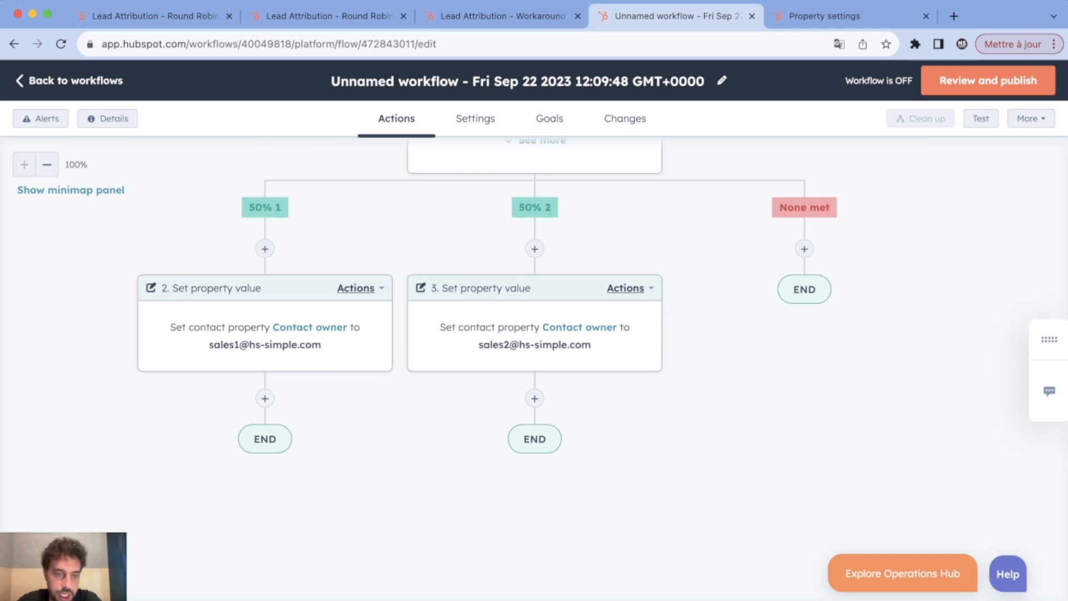
Add a calendar date Delay until 11/01/2023 after the contact owner action in the "50% 1" branch
left_click(265, 398)
scroll(265, 399, "down", 8)
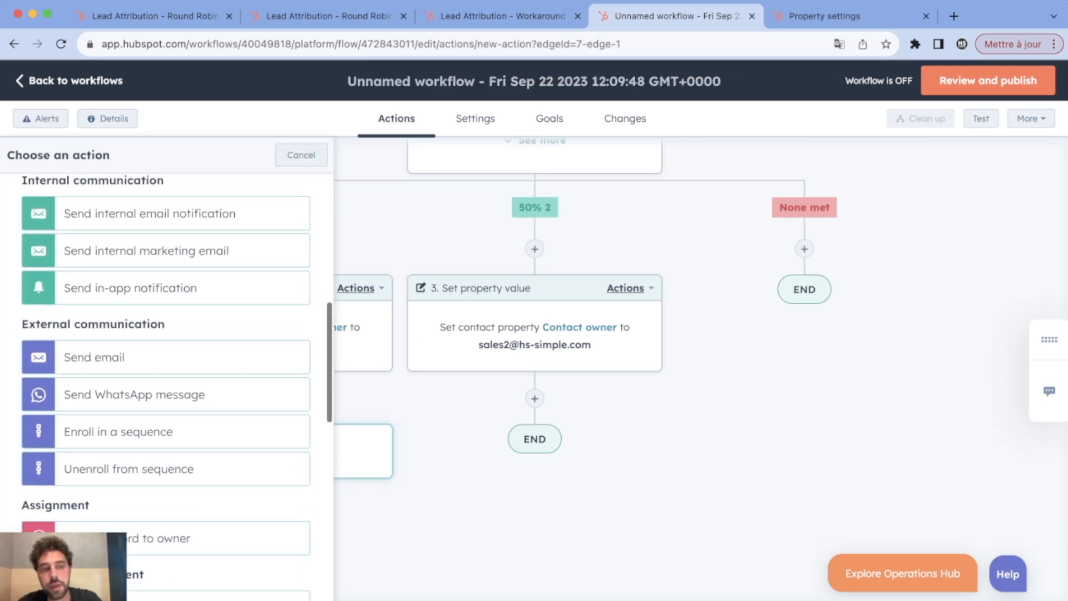
scroll(167, 384, "up", 10)
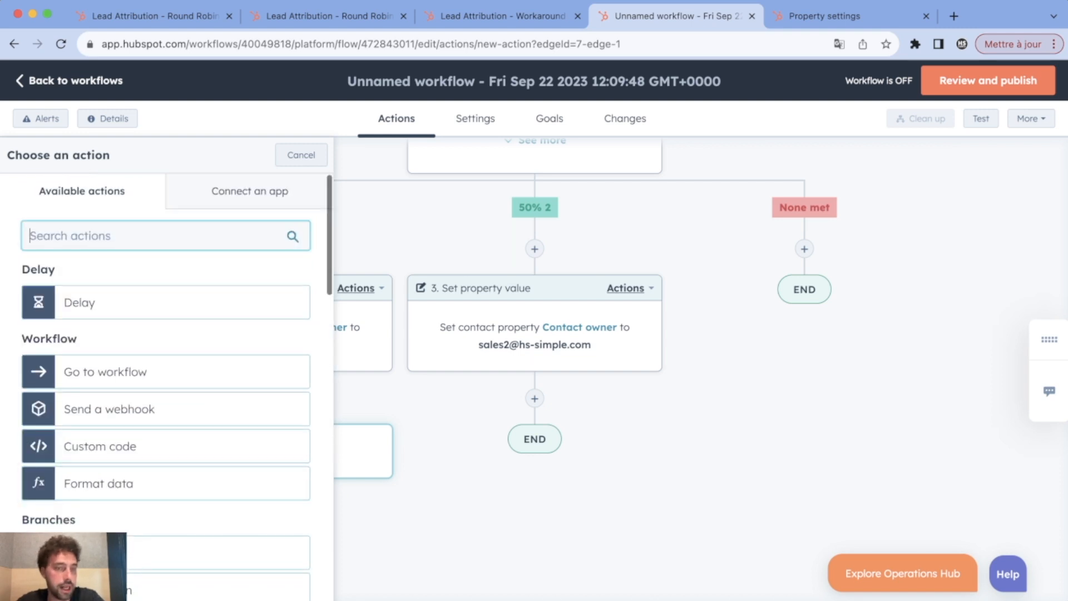
left_click(167, 302)
left_click(166, 249)
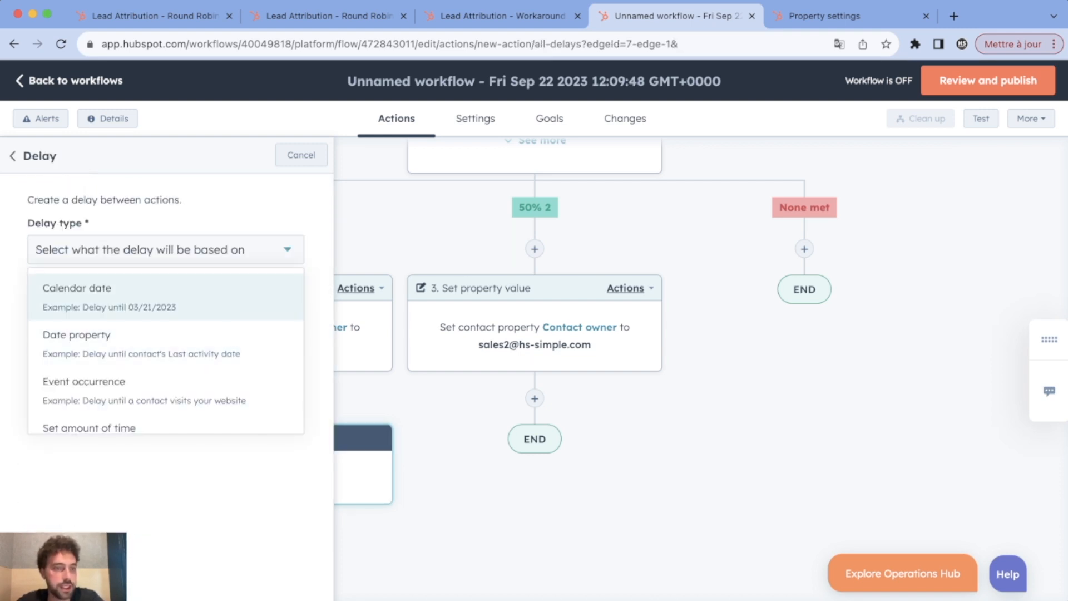
left_click(161, 296)
left_click(166, 314)
left_click(220, 361)
left_click(220, 361)
left_click(141, 415)
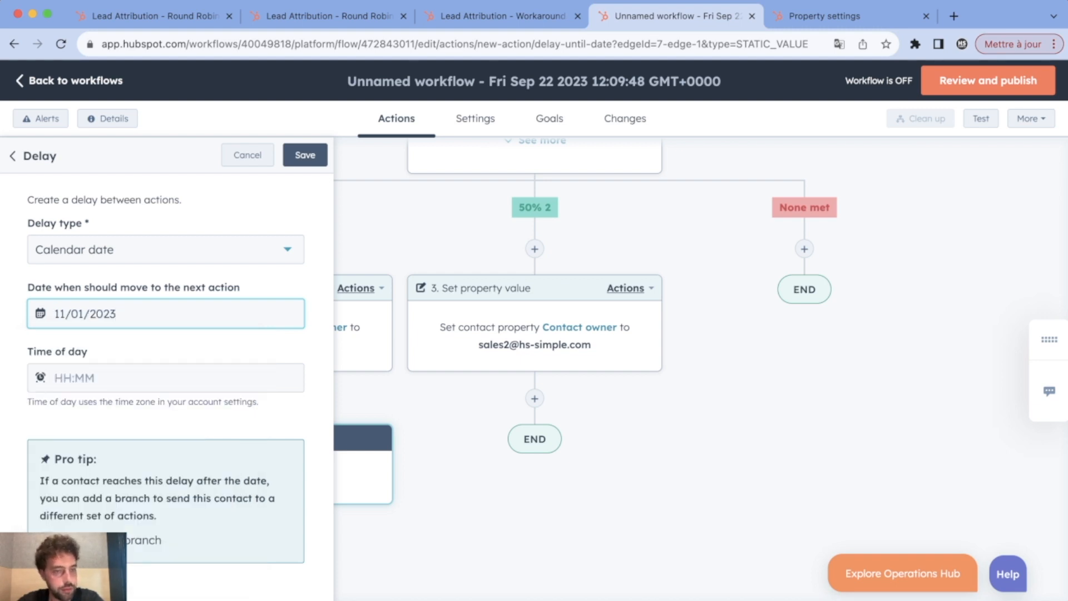
Set the delay's time of day to 9:00 AM EDT and save the delay
left_click(166, 378)
scroll(165, 445, "down", 8)
scroll(166, 445, "down", 10)
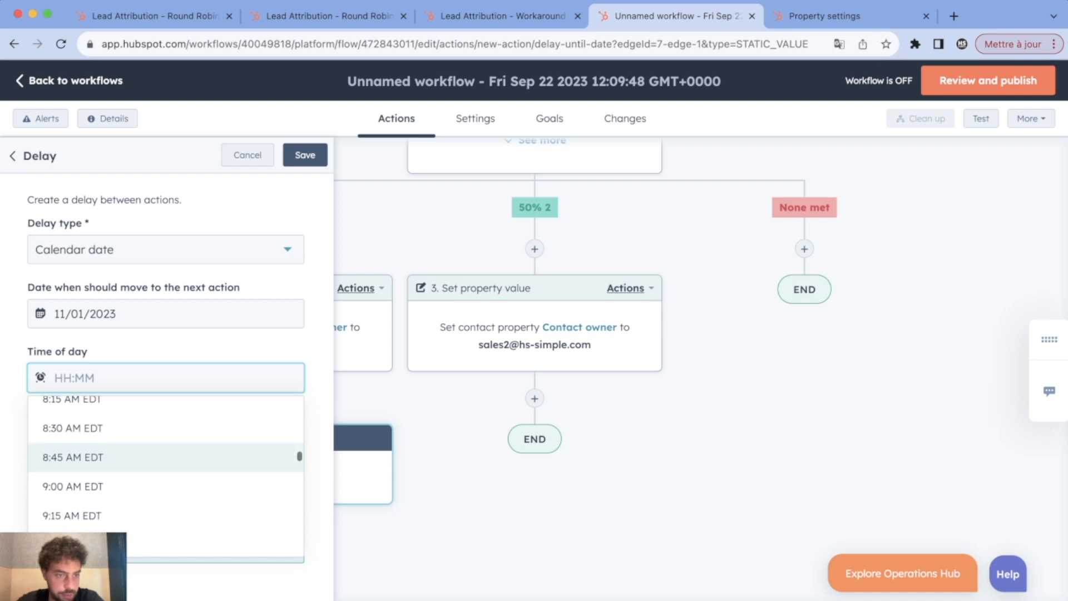
left_click(73, 486)
left_click(305, 155)
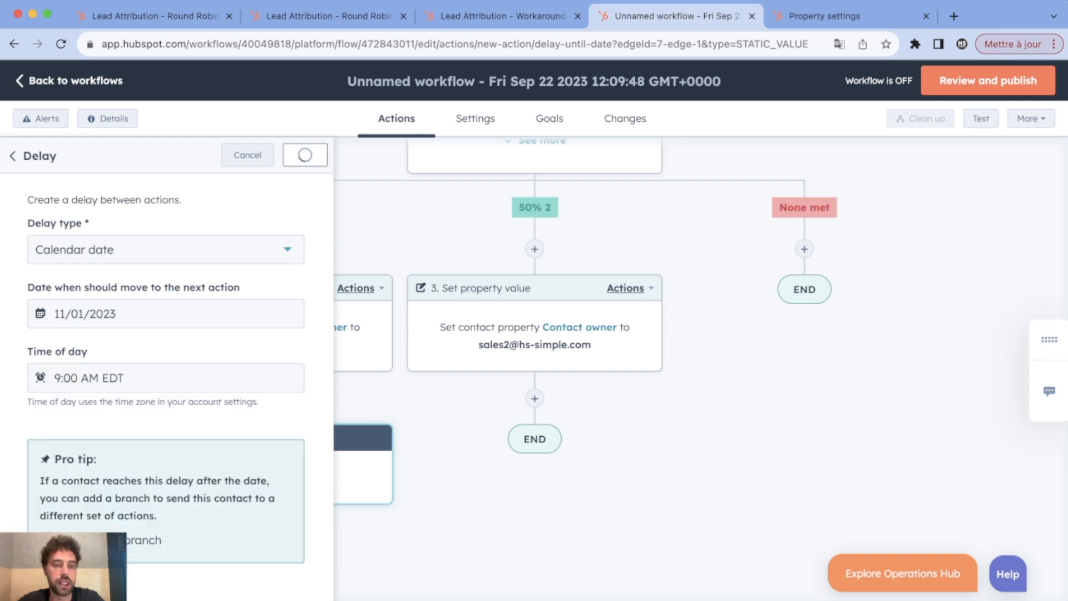
Add a Set property value action for the Contact owner property after the delay in the "50% 1" branch
scroll(264, 406, "down", 2)
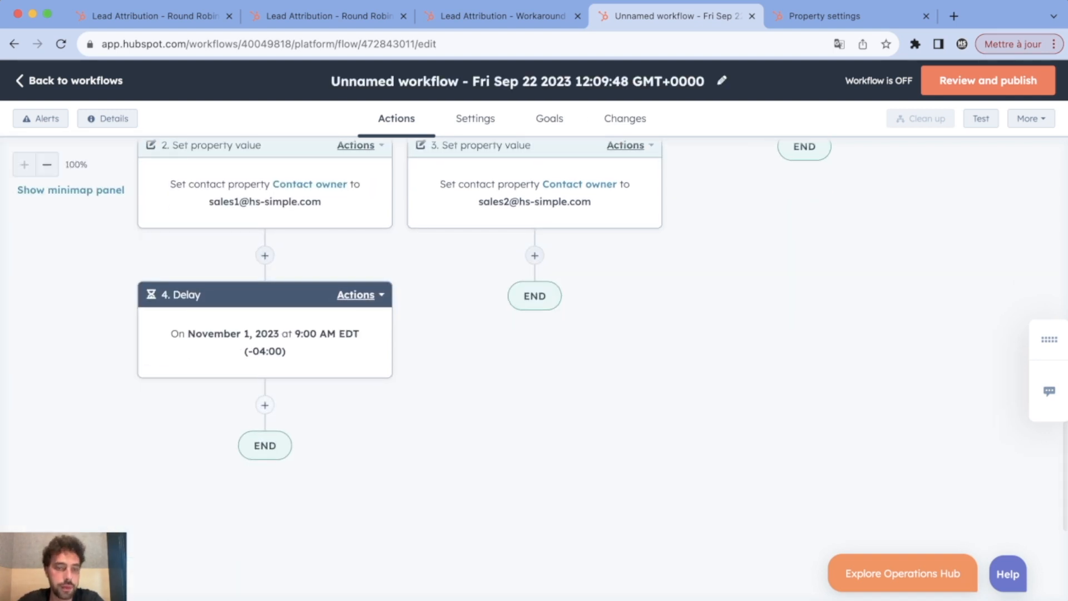
left_click(265, 405)
scroll(244, 471, "down", 1)
scroll(167, 470, "down", 10)
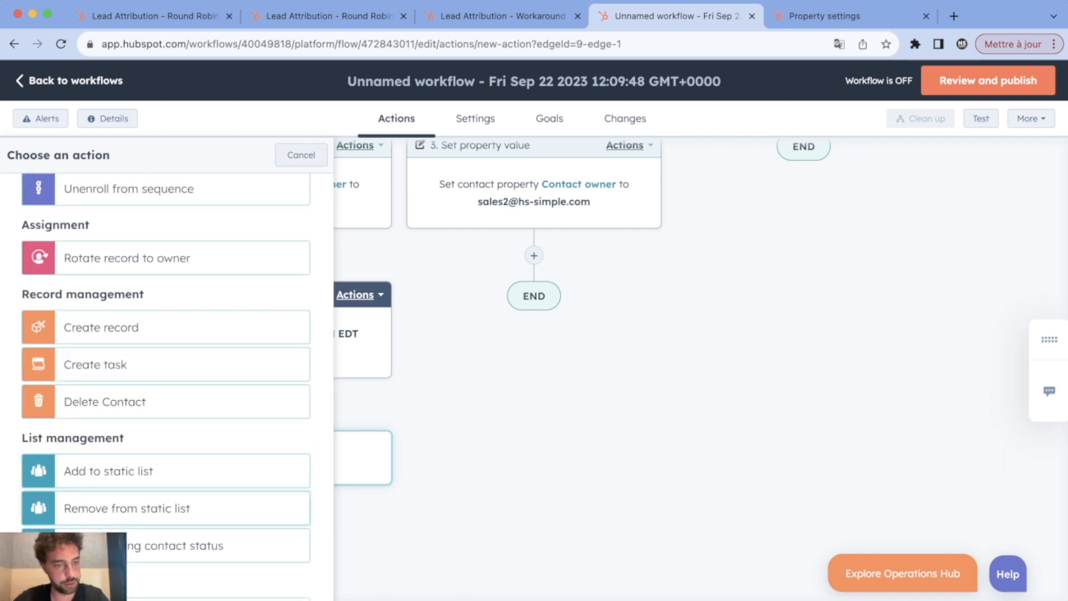
scroll(167, 471, "down", 3)
scroll(167, 470, "down", 2)
left_click(167, 492)
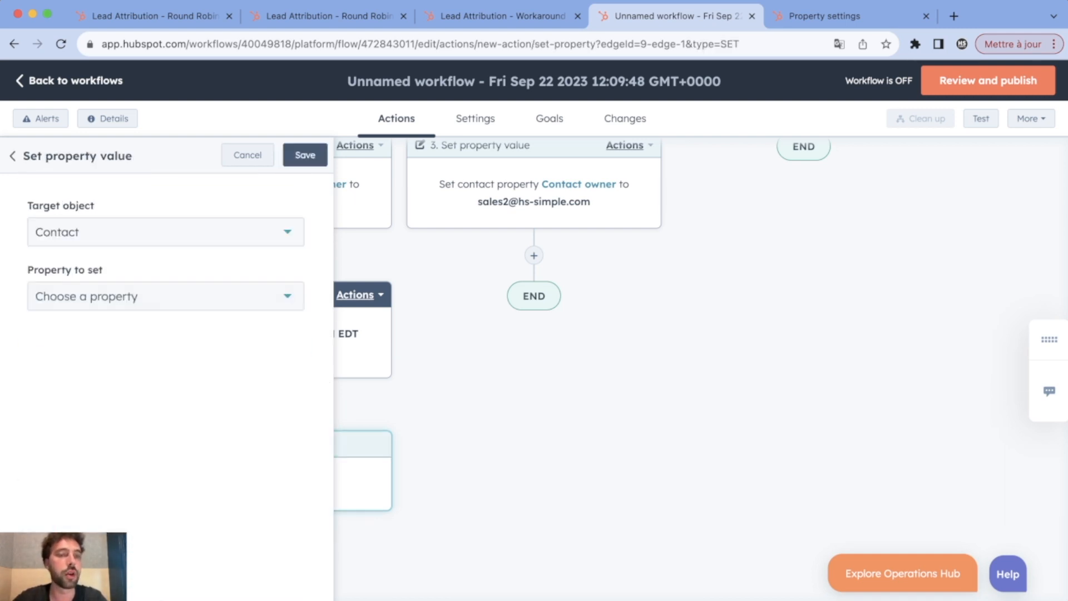
left_click(166, 296)
type("owner")
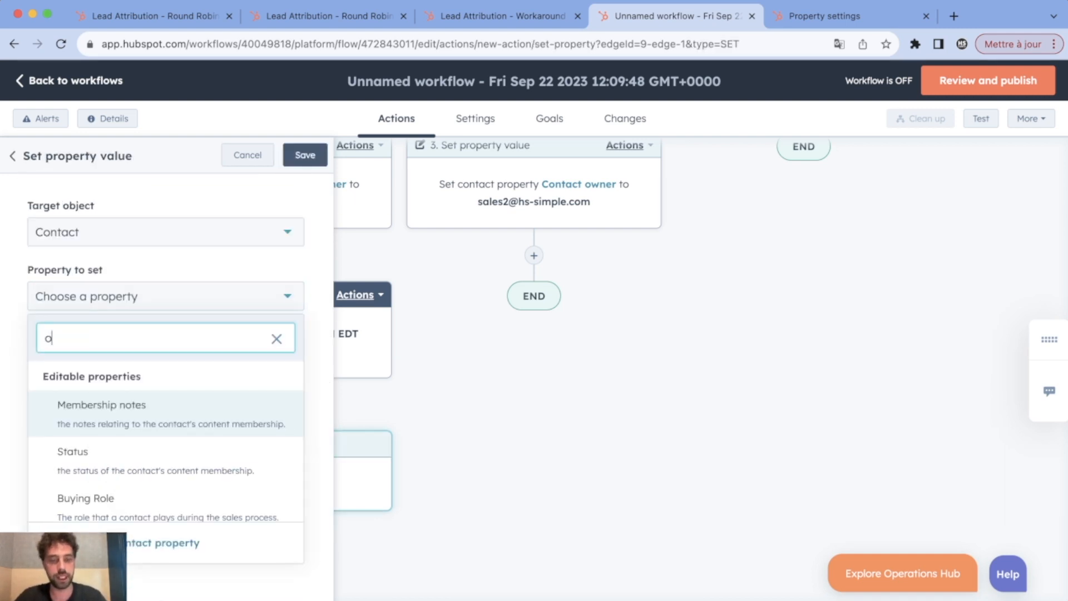
left_click(166, 417)
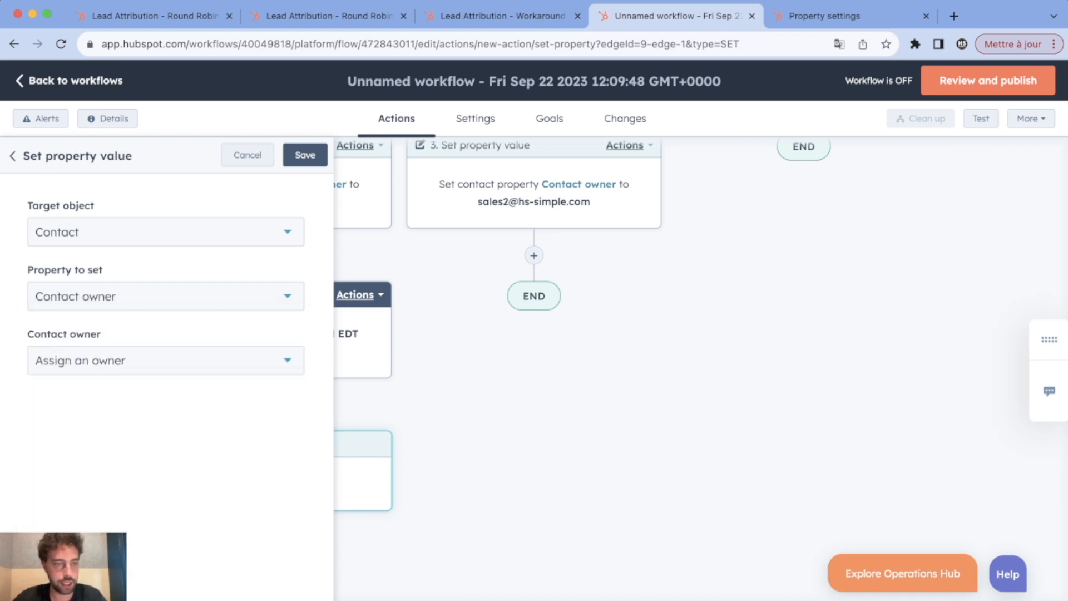
Assign Sales one as contact owner in the action after the delay and save it
left_click(166, 361)
scroll(167, 542, "down", 3)
left_click(167, 561)
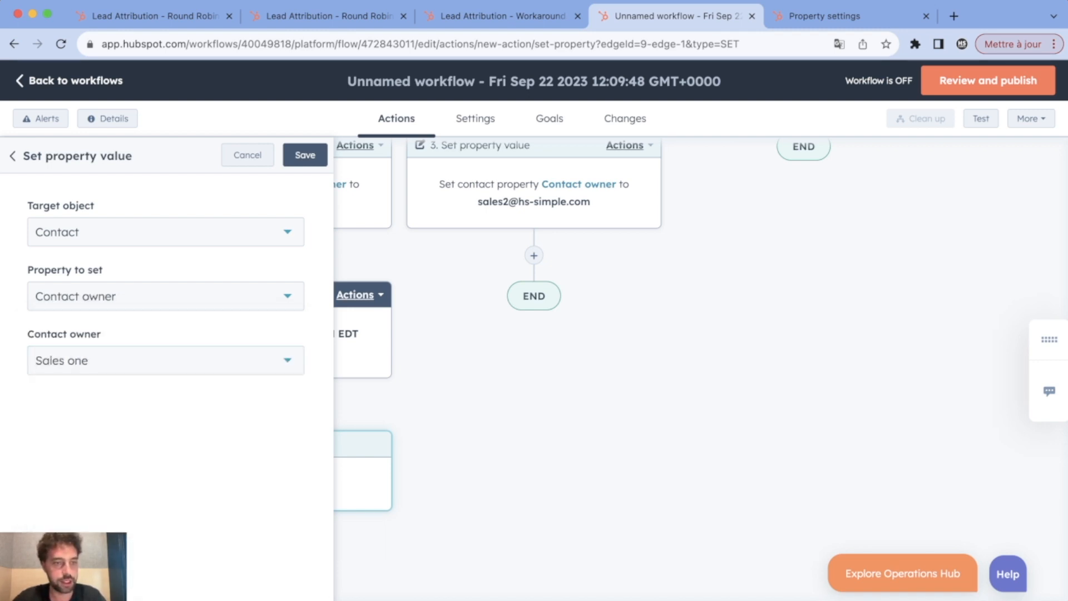
left_click(305, 154)
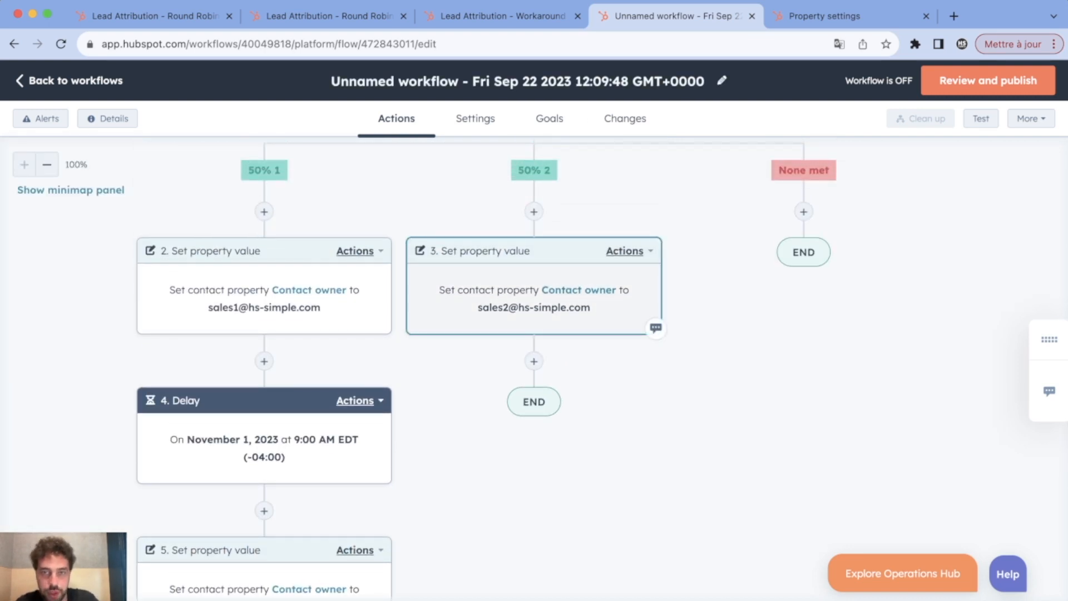
Add a Go to action after the "50% 2" branch's owner action, connect it to the November 1 delay and save the connection
left_click(534, 361)
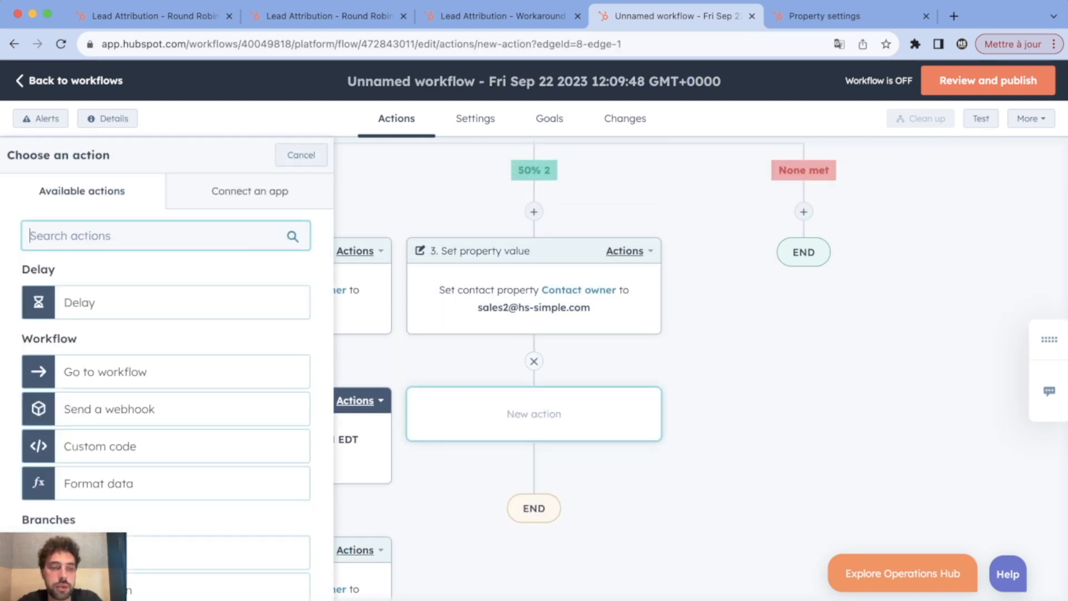
scroll(167, 389, "down", 3)
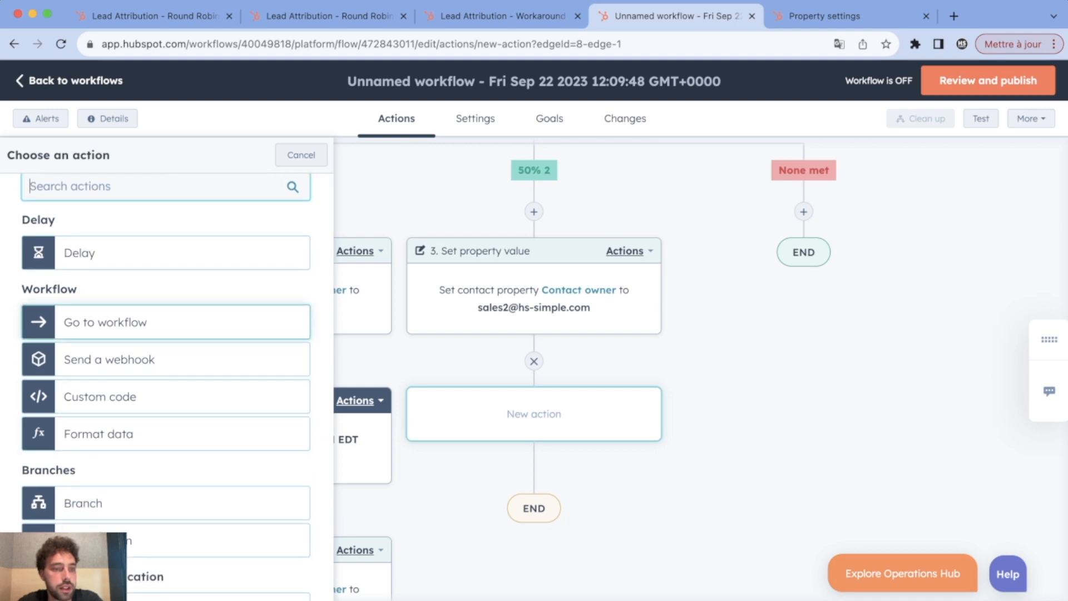
left_click(167, 455)
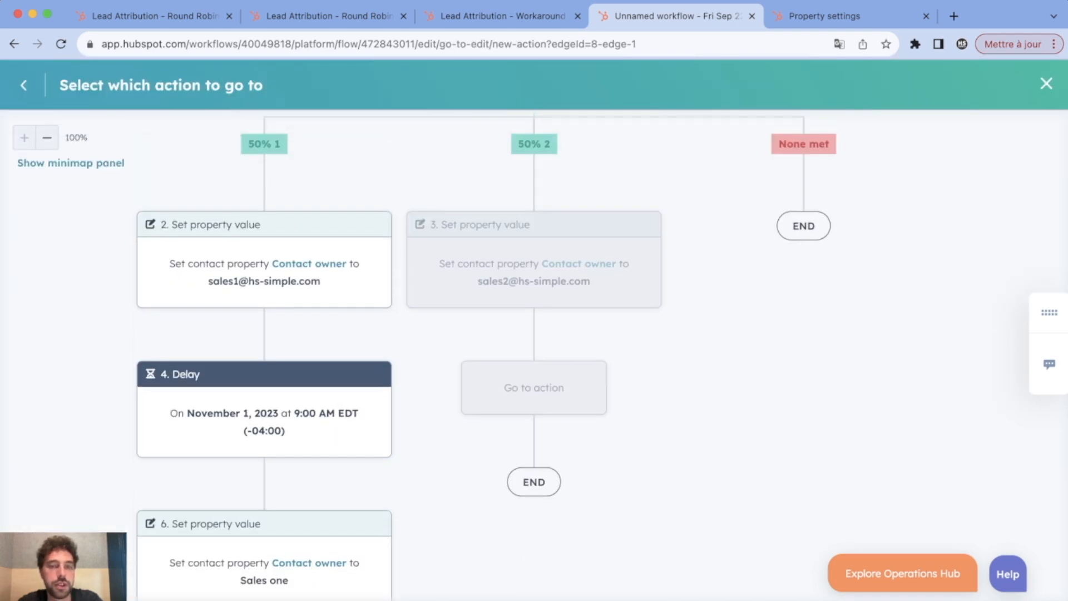
left_click(264, 412)
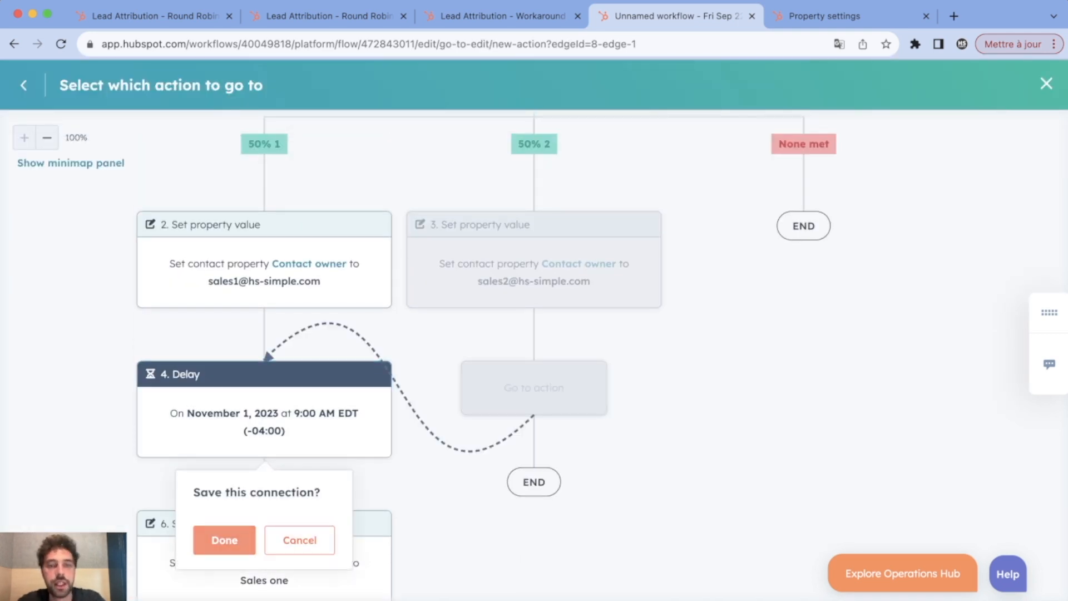
left_click(217, 538)
scroll(534, 334, "up", 5)
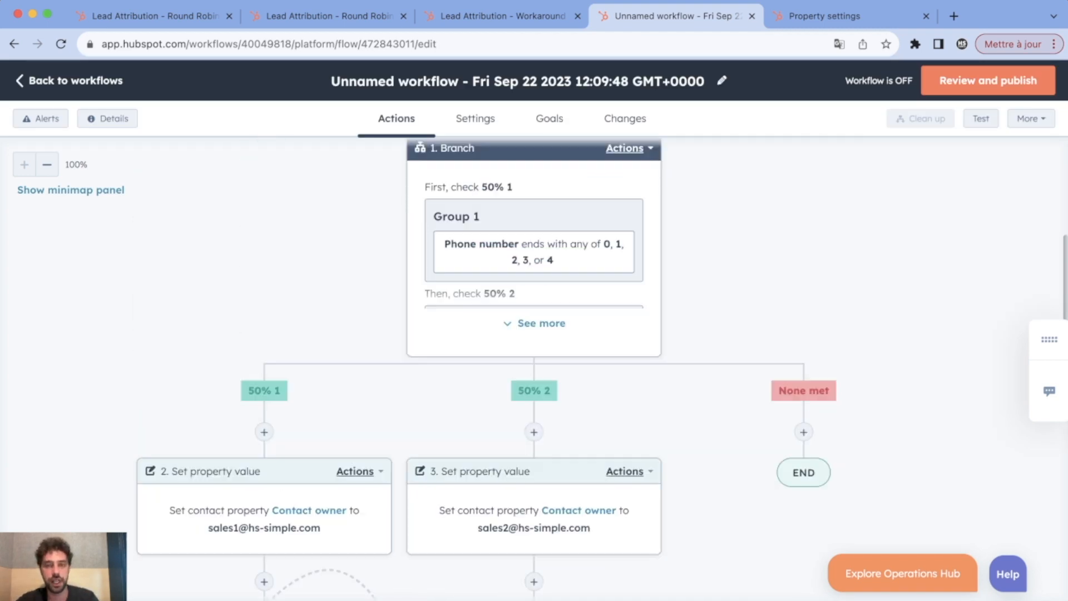
scroll(534, 334, "down", 4)
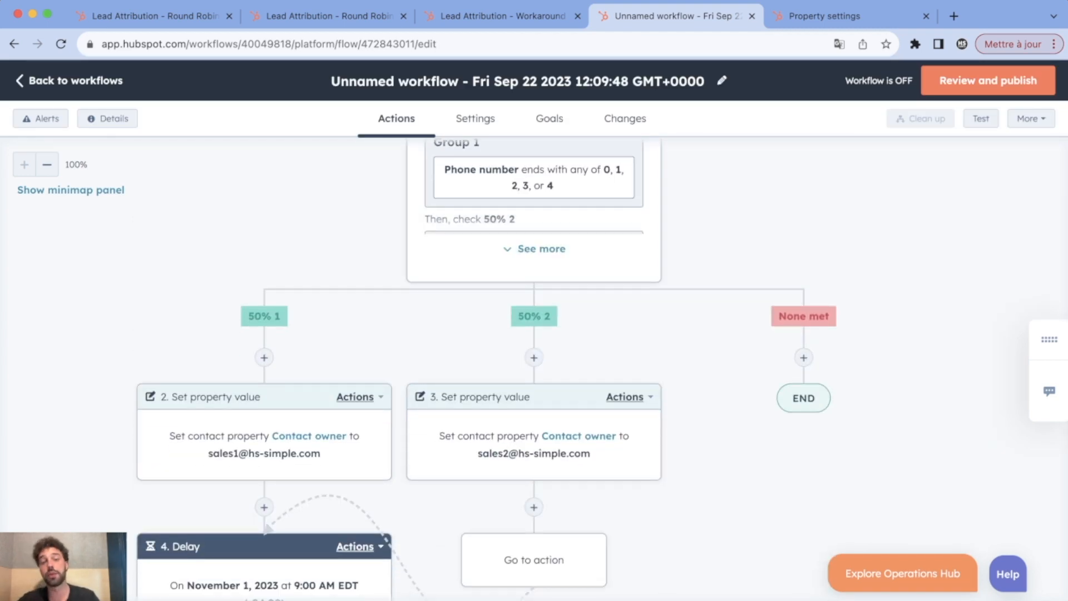
Open the contact enrollment trigger's filters for editing and add a second OR filter group
scroll(534, 367, "down", 2)
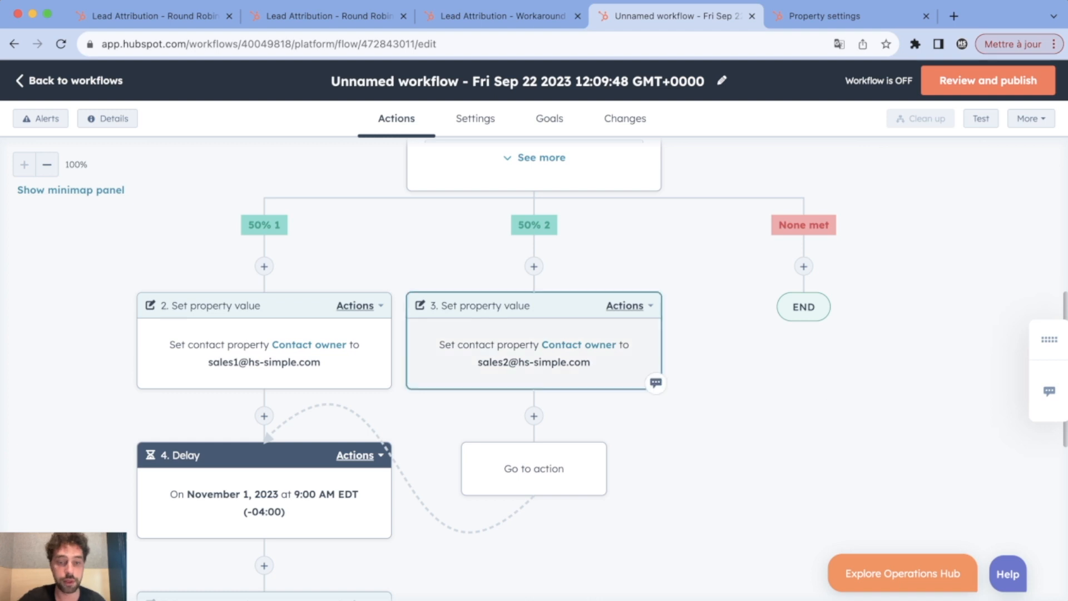
scroll(264, 484, "down", 3)
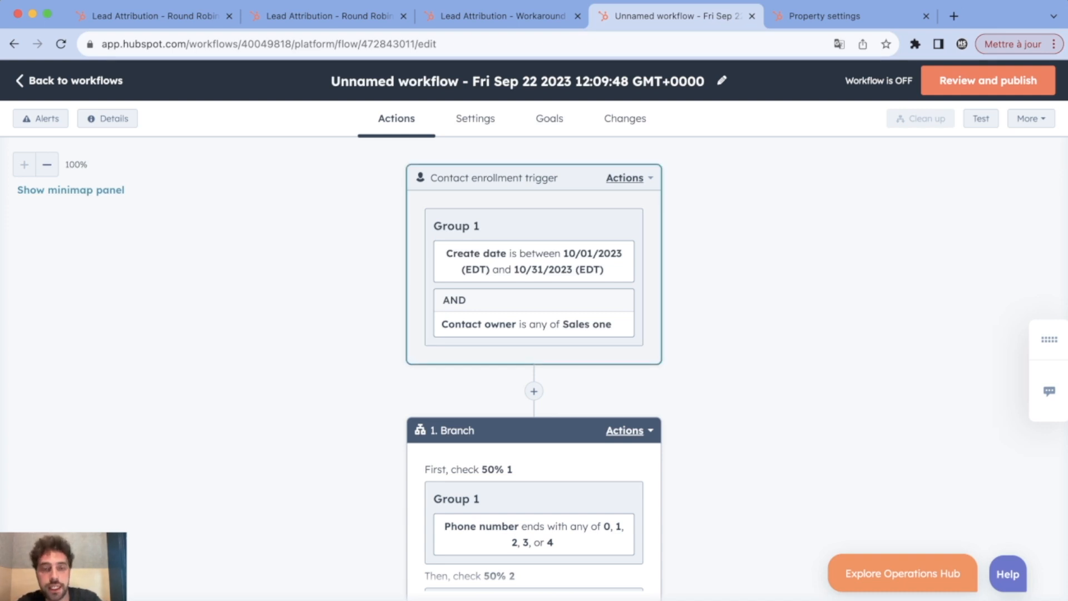
left_click(534, 264)
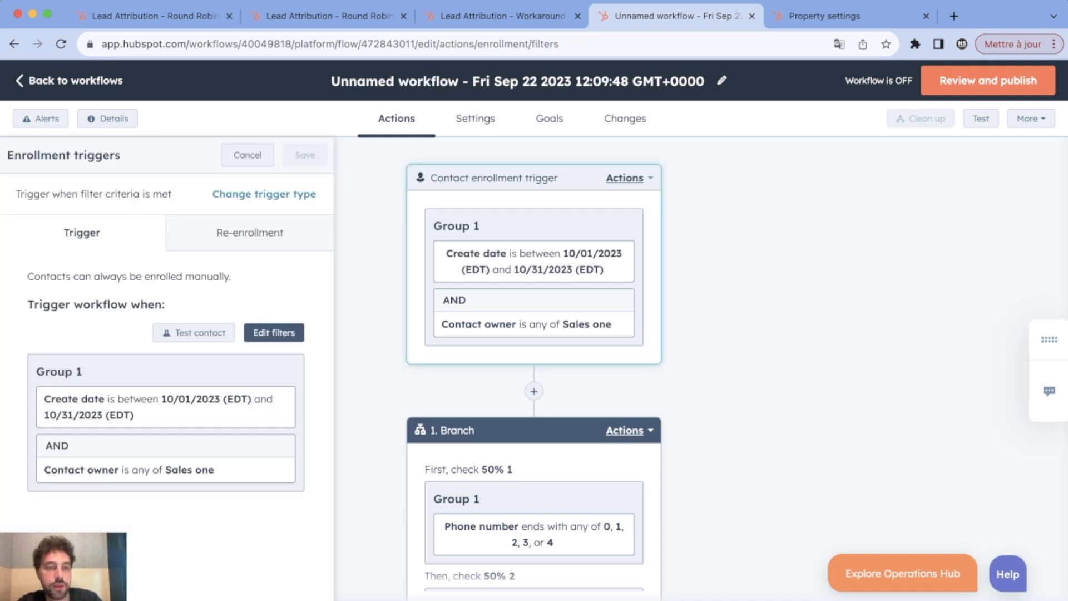
left_click(273, 333)
scroll(166, 444, "down", 2)
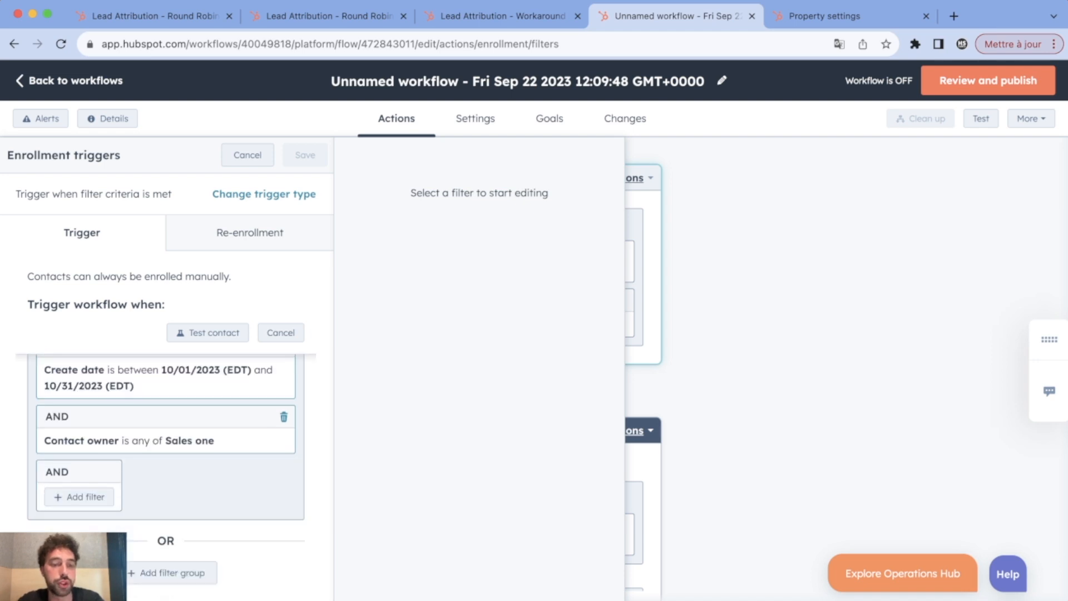
left_click(170, 573)
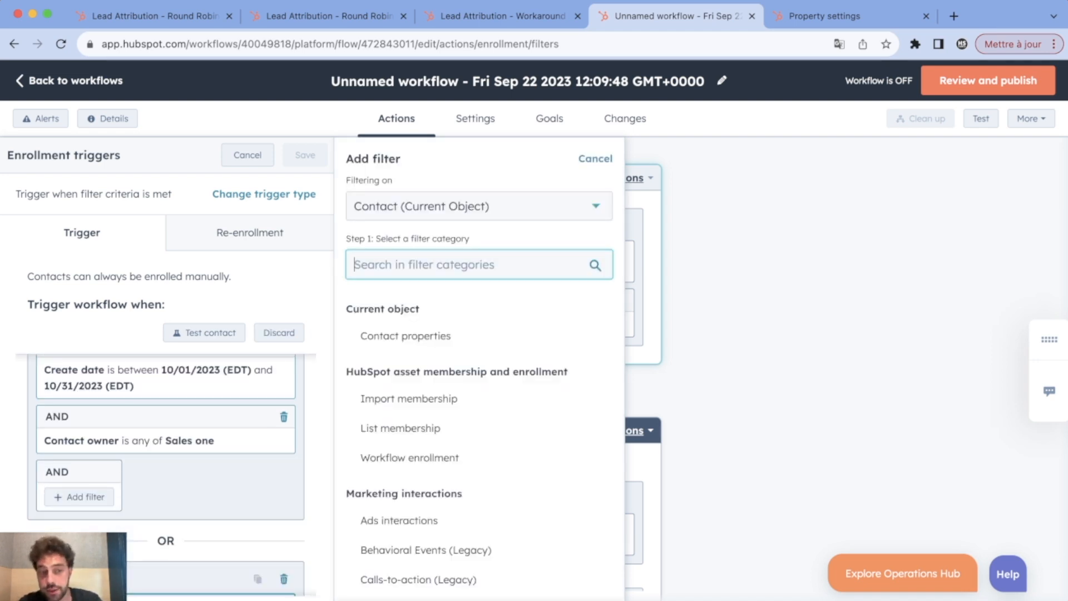
scroll(166, 445, "up", 2)
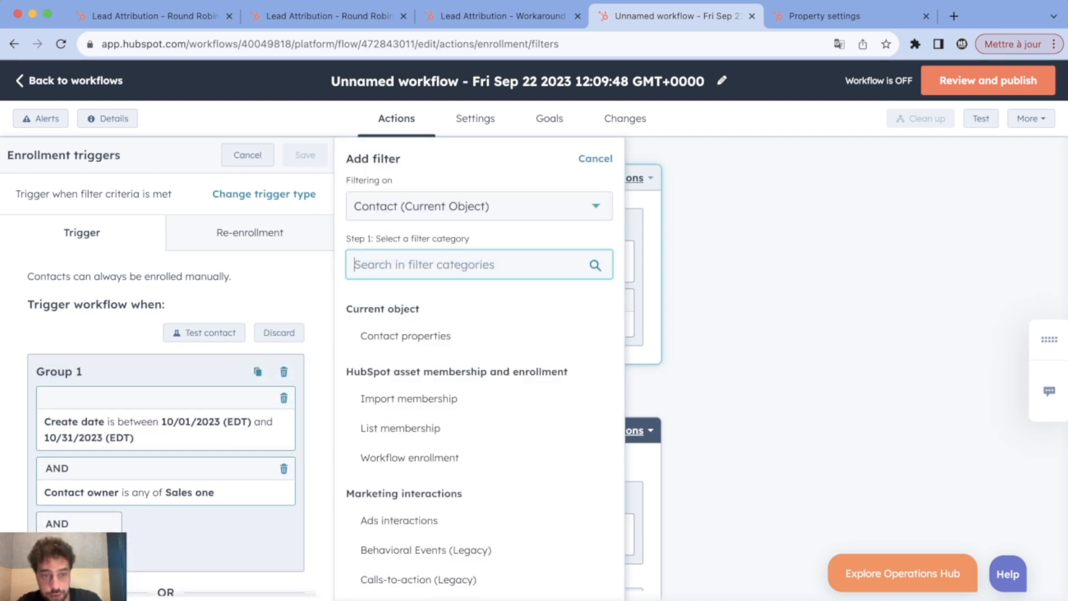
scroll(166, 445, "down", 5)
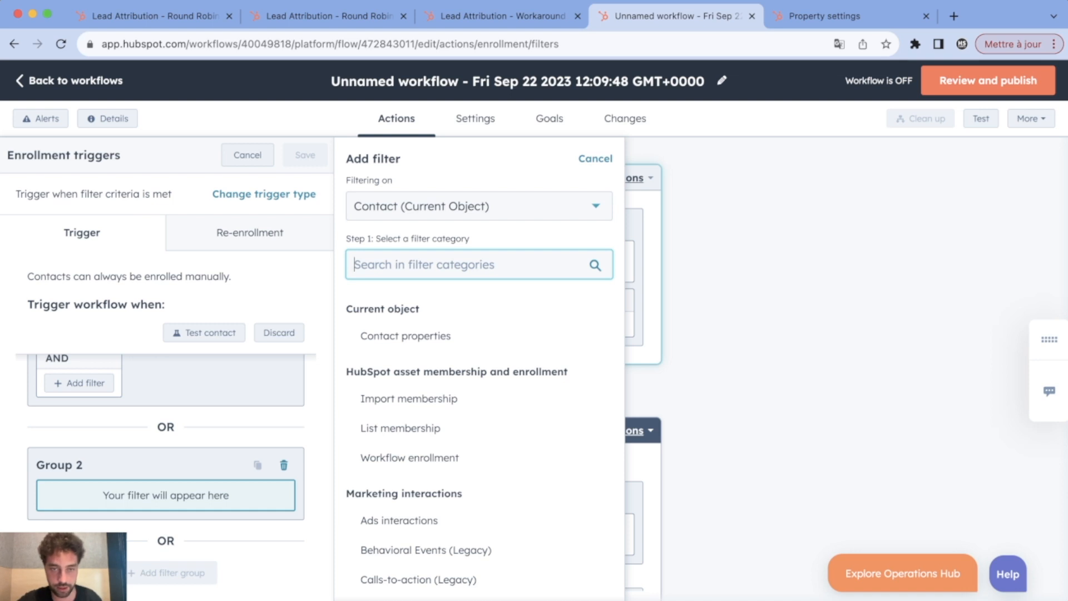
Add a Contact owner filter to Group 2 with the condition is any of Sales one
left_click(405, 335)
type("conta")
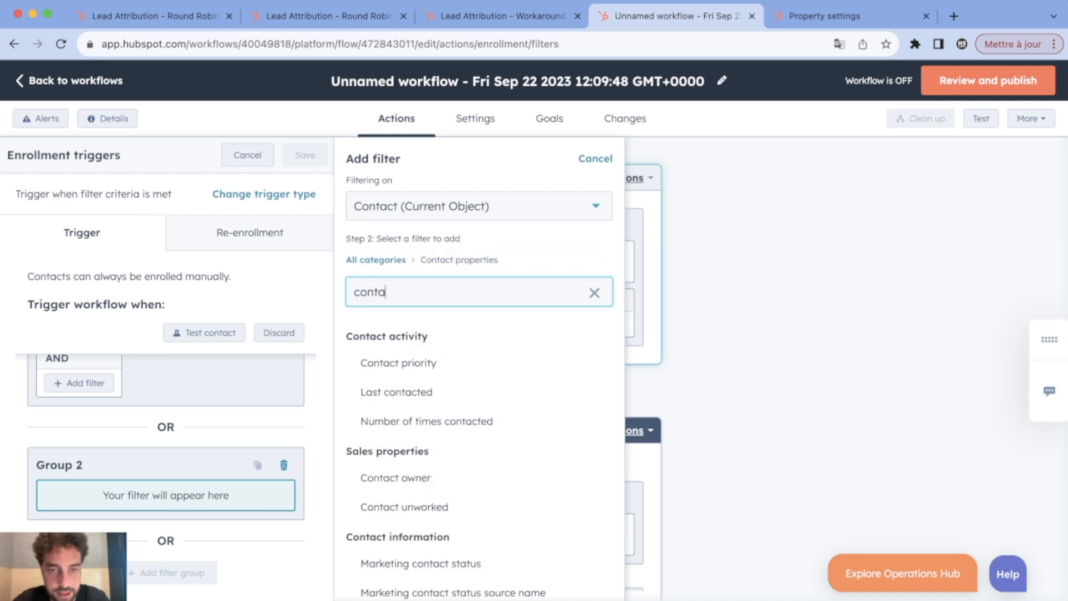
left_click(396, 478)
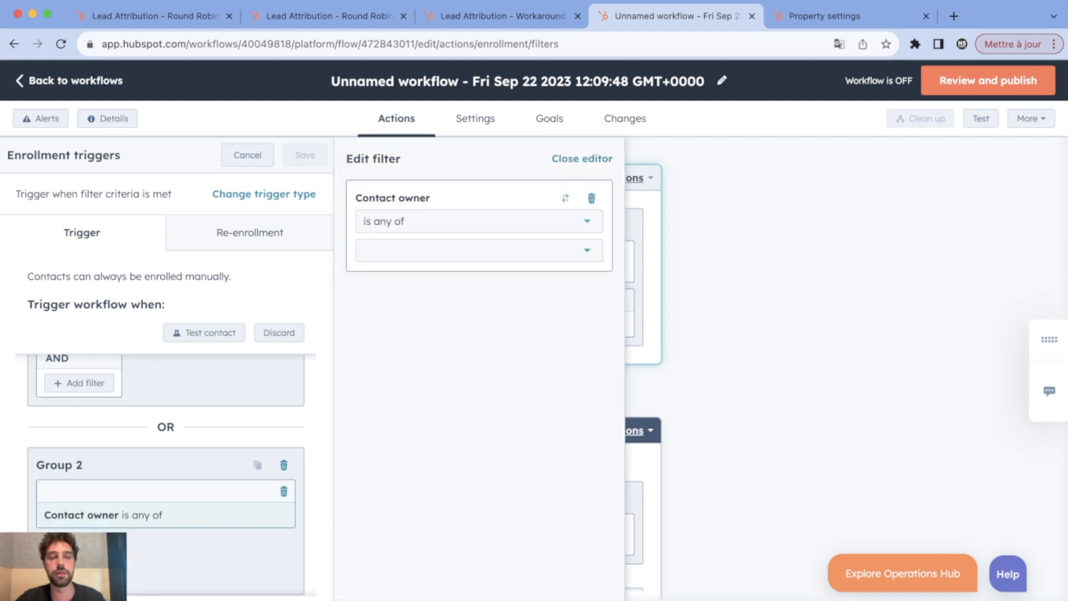
left_click(479, 250)
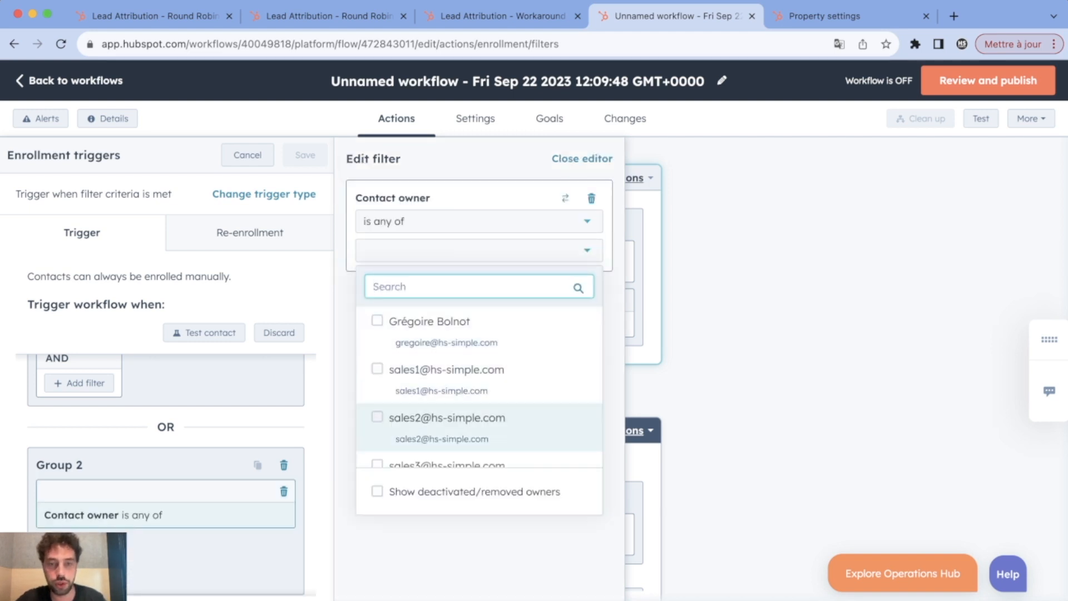
scroll(478, 417, "down", 3)
left_click(377, 433)
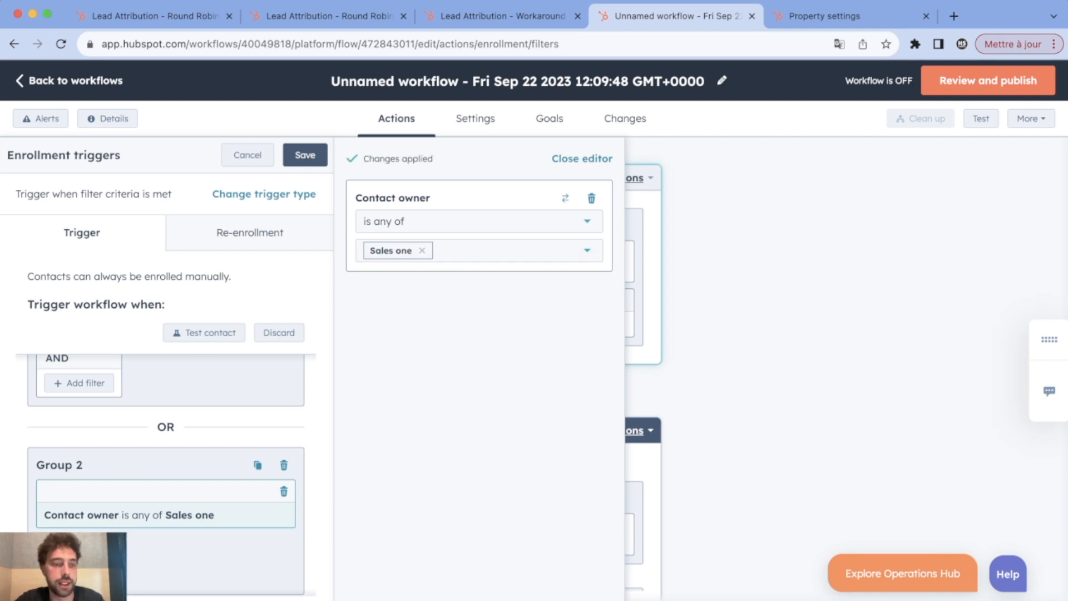
Add a Lifecycle stage contact property filter to Group 2 as an AND condition
left_click(79, 571)
left_click(406, 335)
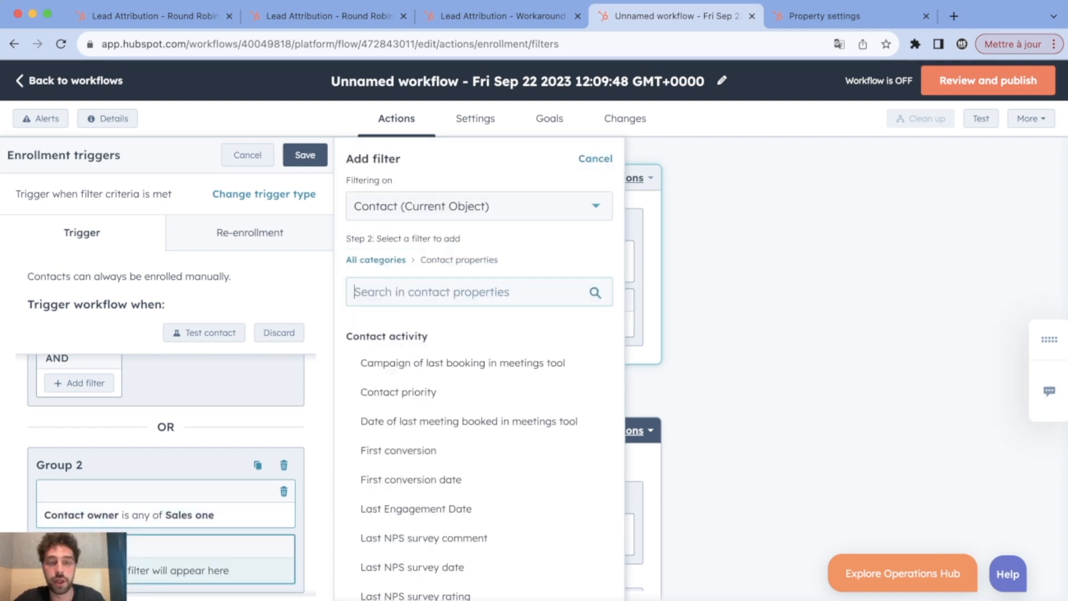
type("lifec")
left_click(412, 391)
Set the Lifecycle stage filter to Marketing Qualified Lead, Sales Qualified Lead, Opportunity, Customer and Evangelist
left_click(439, 251)
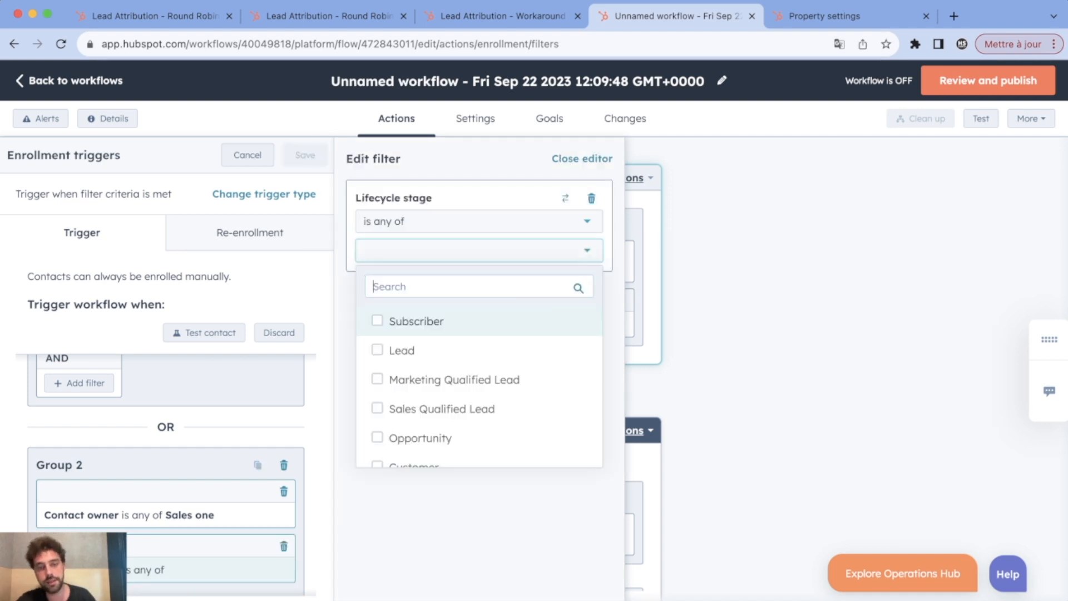
scroll(479, 390, "down", 1)
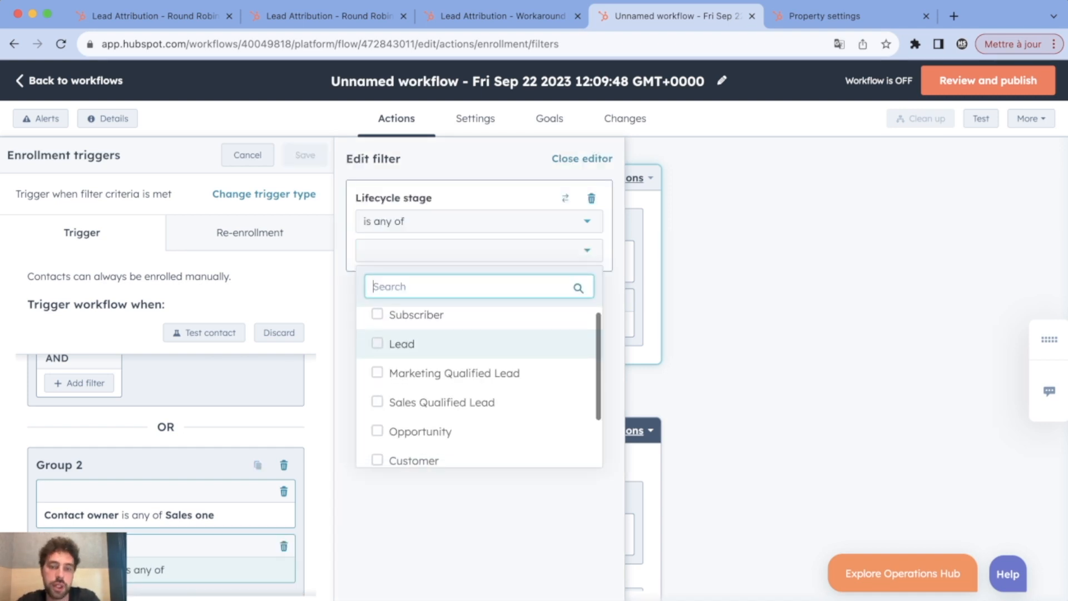
left_click(454, 373)
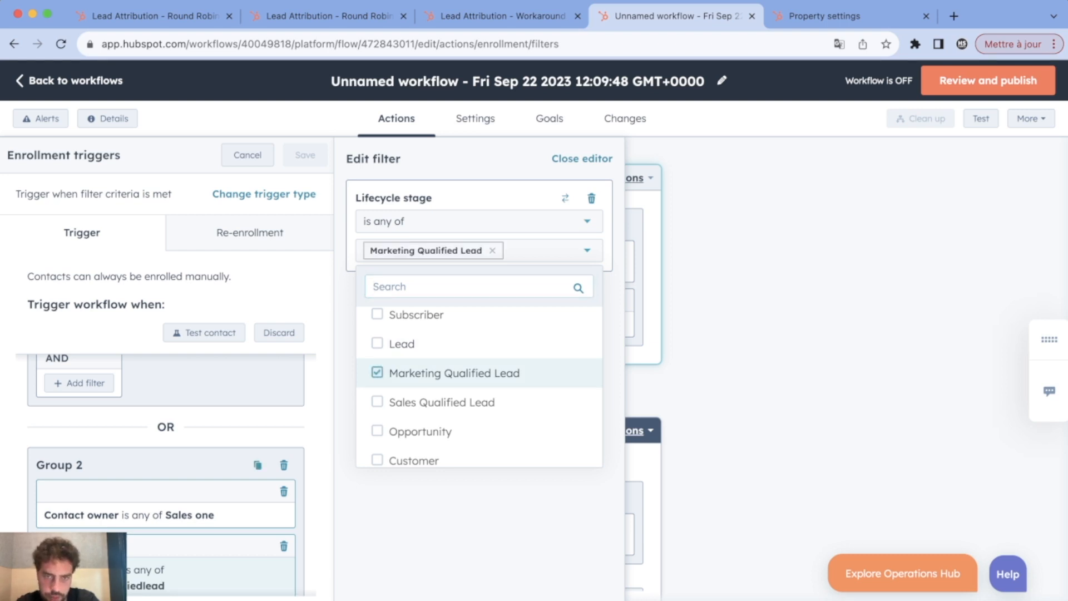
left_click(442, 402)
left_click(420, 454)
left_click(413, 483)
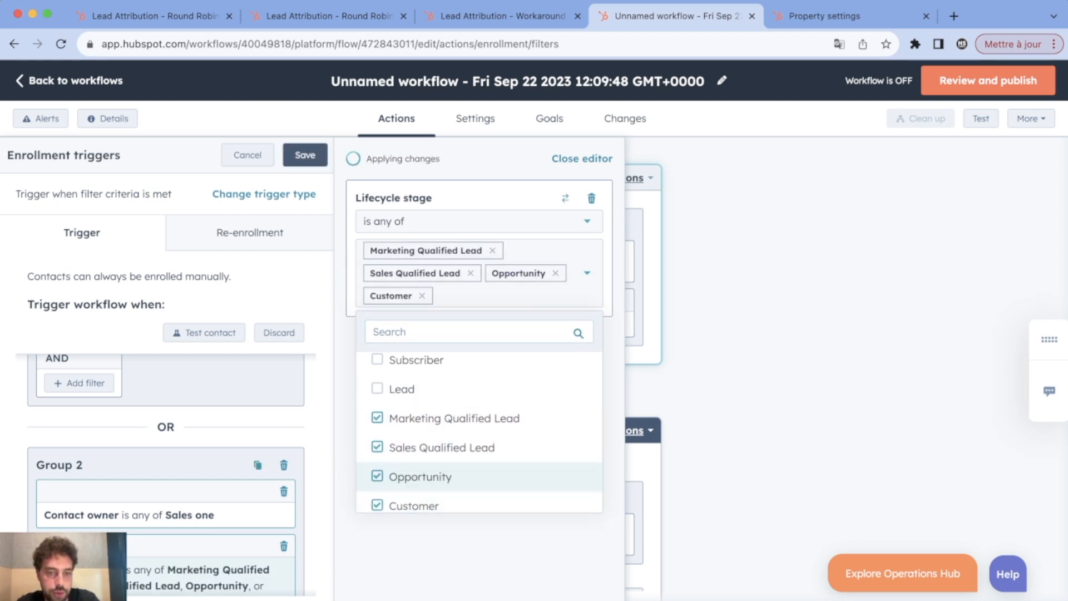
scroll(423, 473, "down", 2)
left_click(415, 468)
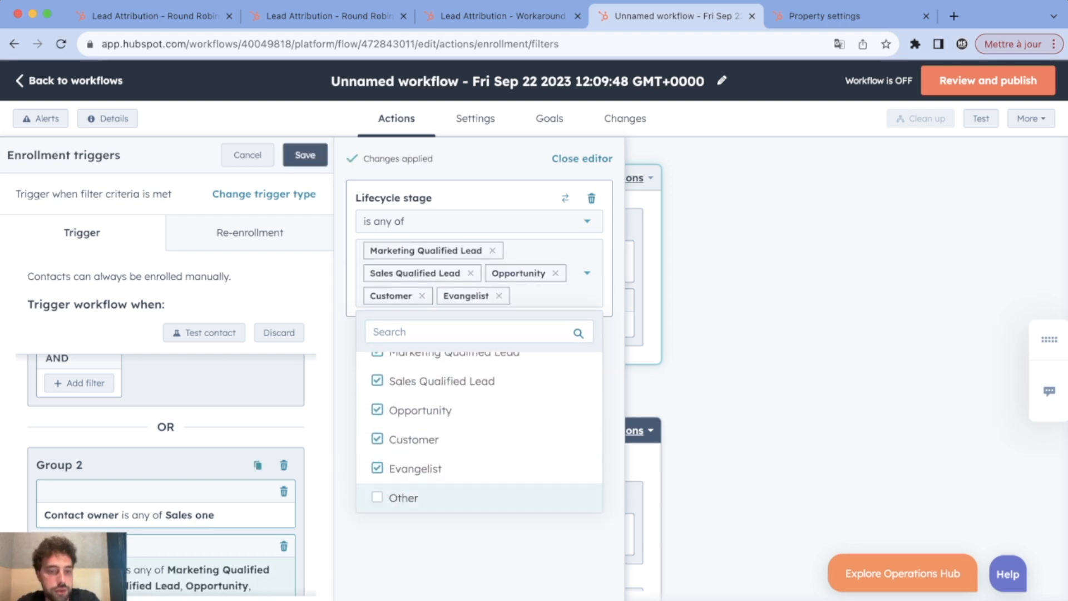
left_click(456, 548)
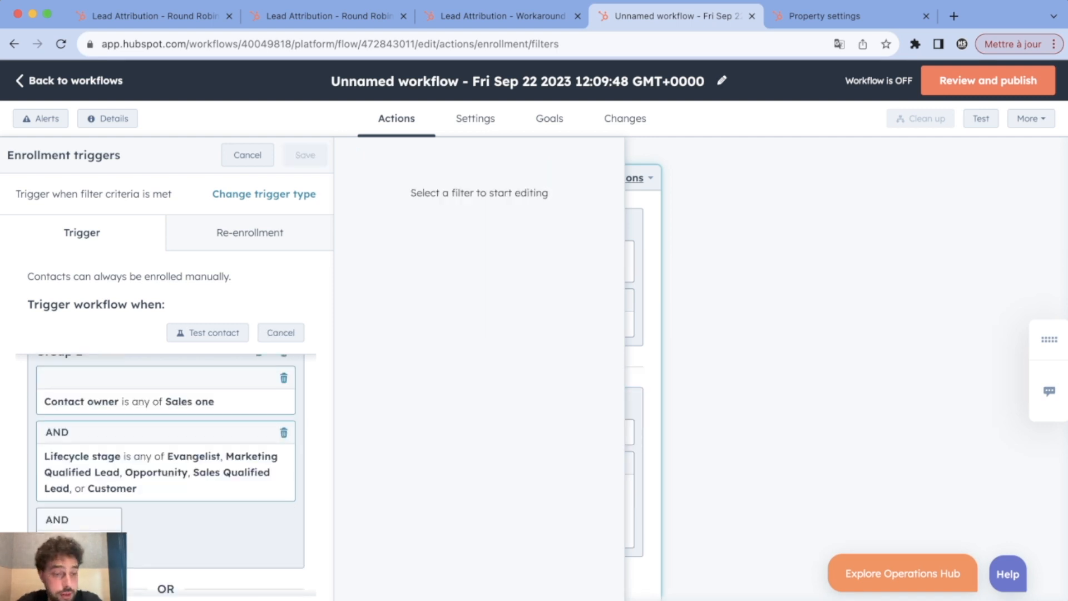
Add a Create date contact property filter to Group 2 as a further AND condition
left_click(79, 518)
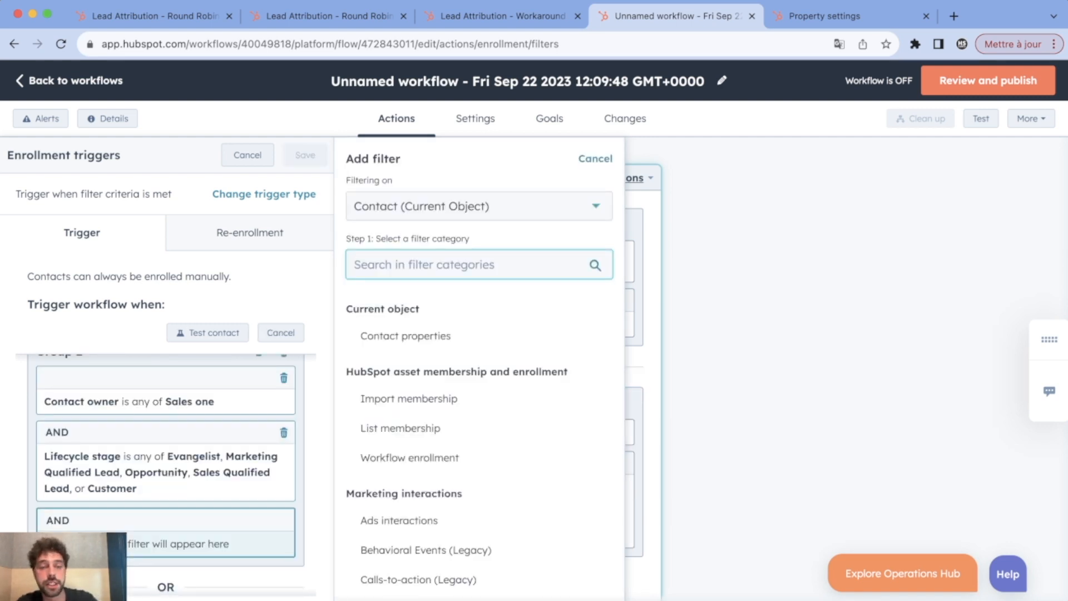
left_click(379, 334)
type("create")
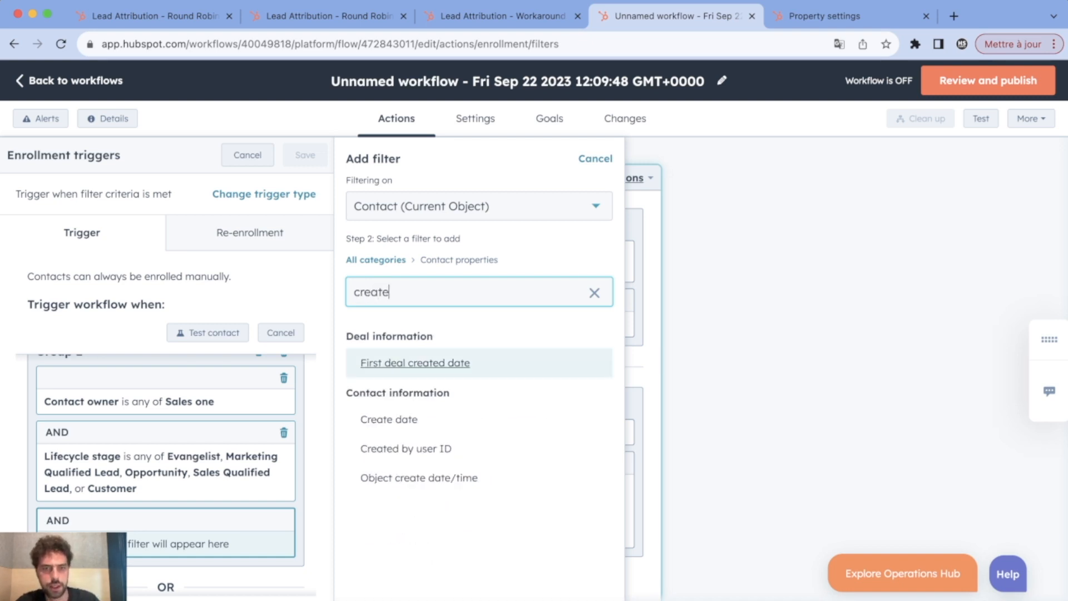
left_click(388, 418)
Set the Group 2 Create date filter to is before 11/01/2023 and save the enrollment triggers
scroll(423, 343, "down", 1)
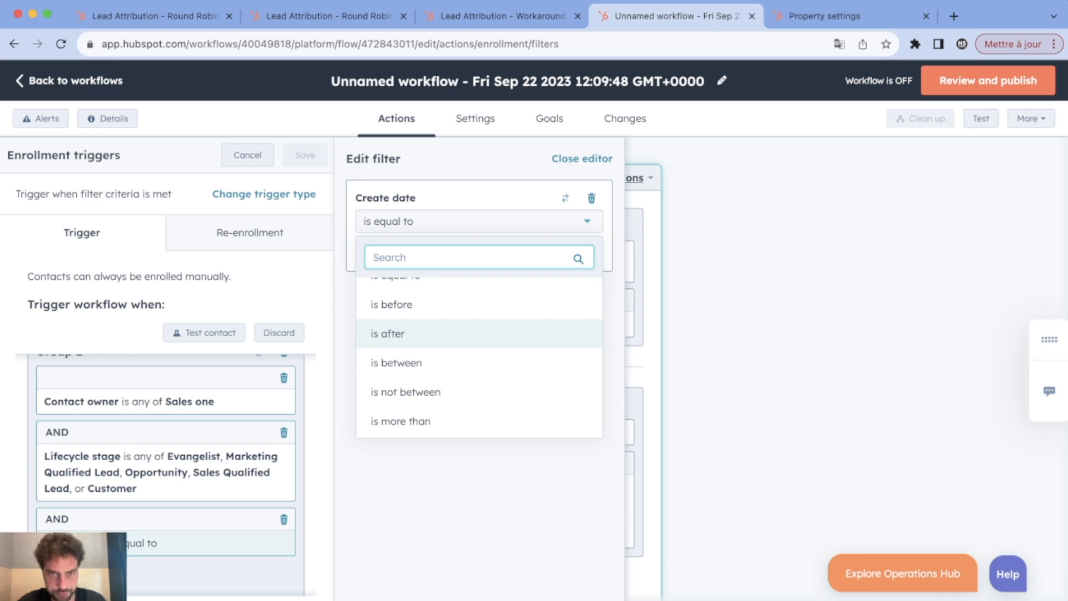
left_click(391, 304)
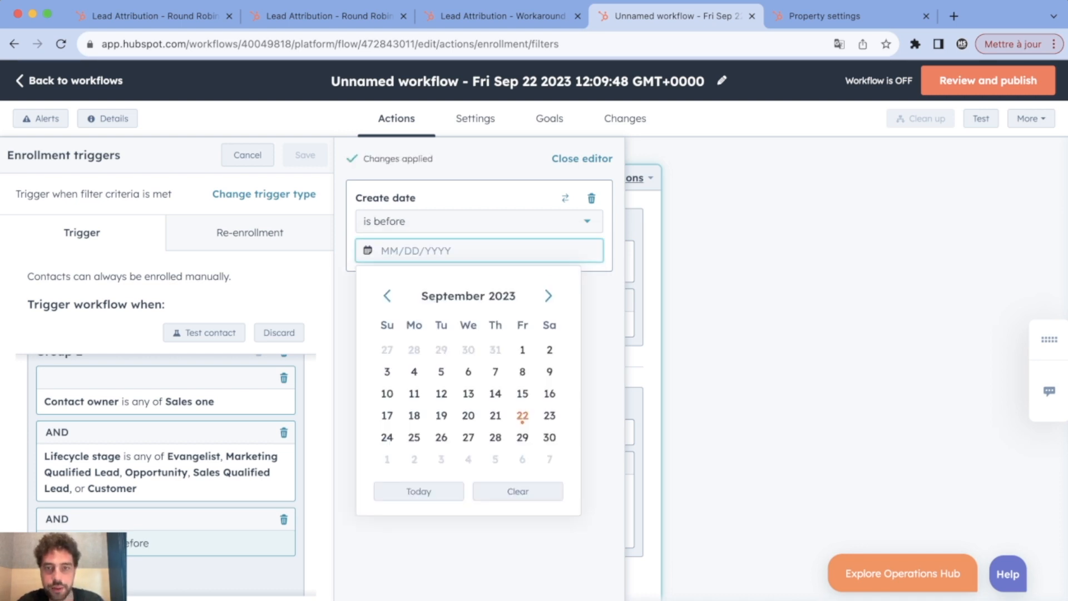
left_click(549, 296)
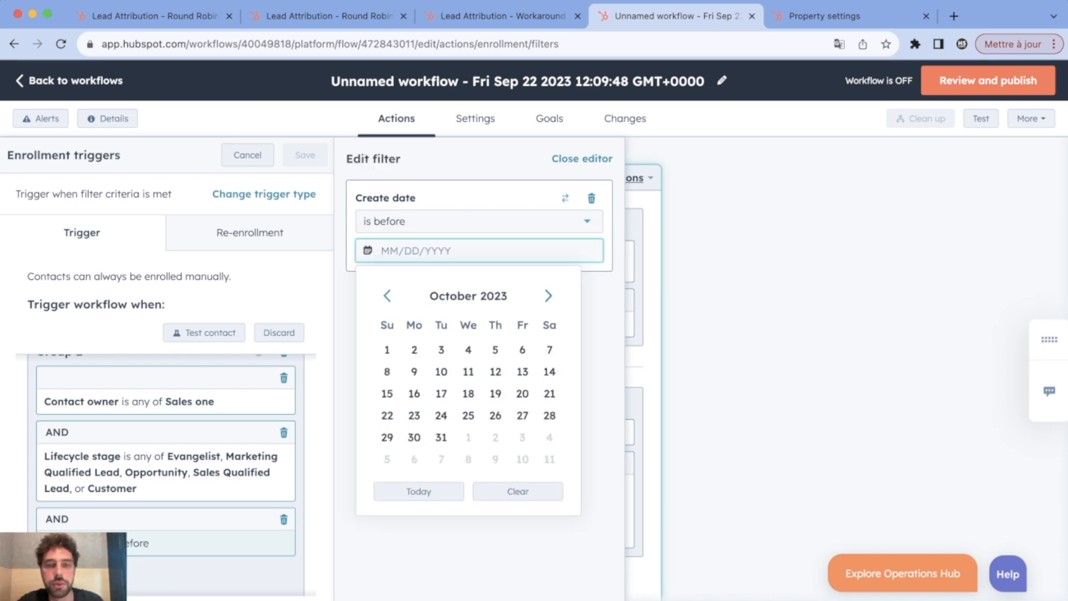
left_click(548, 296)
left_click(467, 349)
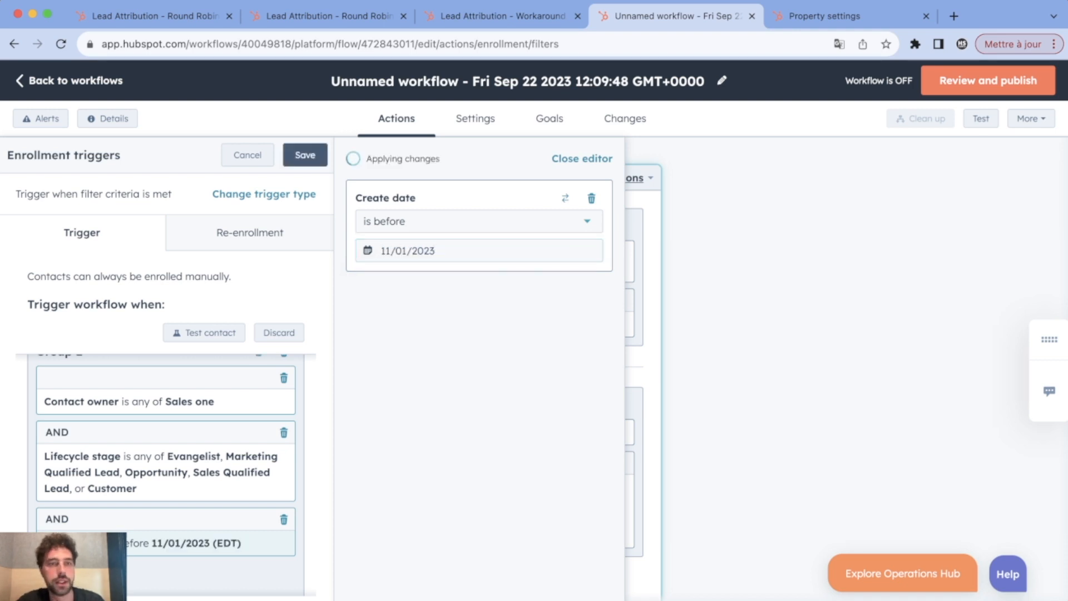
left_click(305, 155)
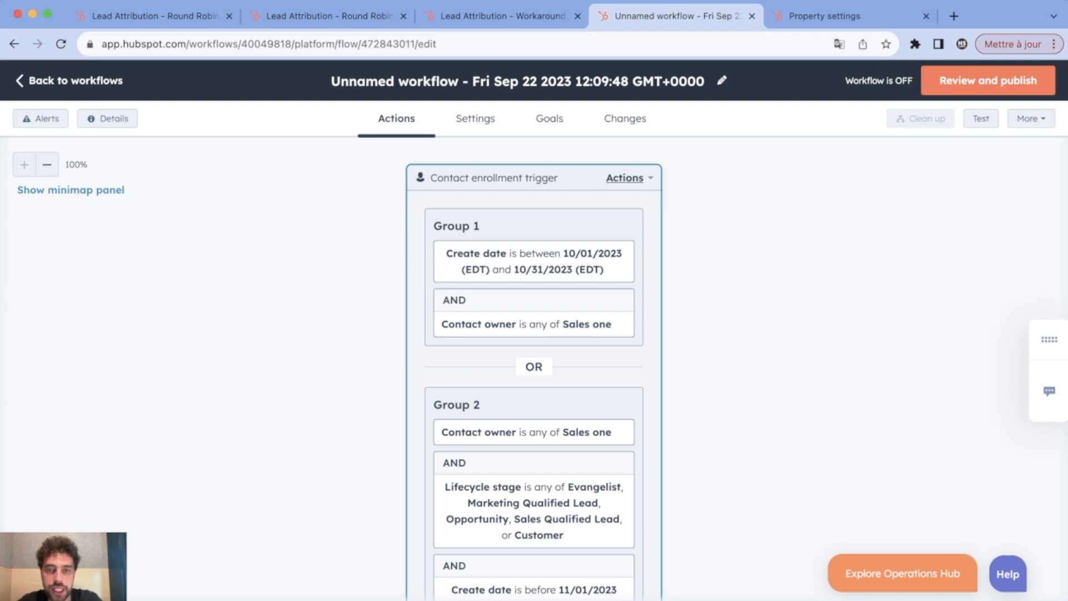
scroll(534, 367, "down", 2)
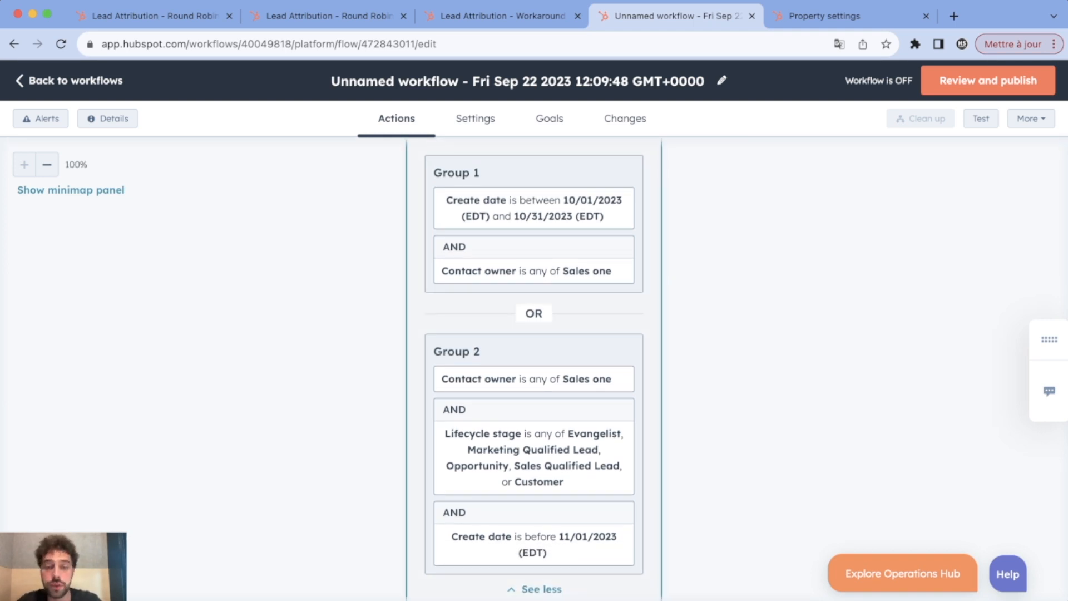
scroll(534, 367, "down", 2)
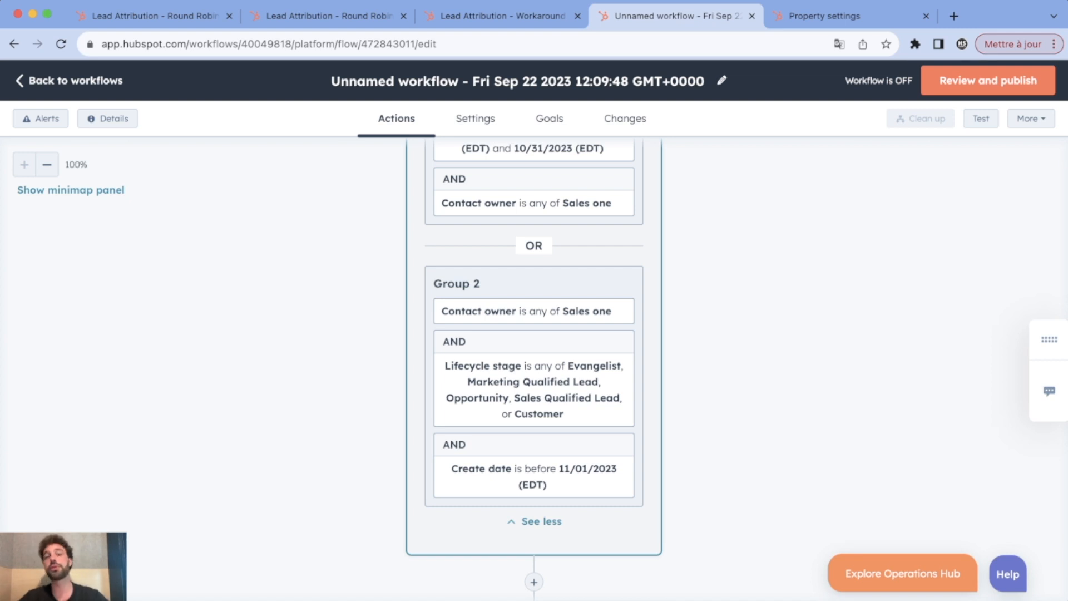